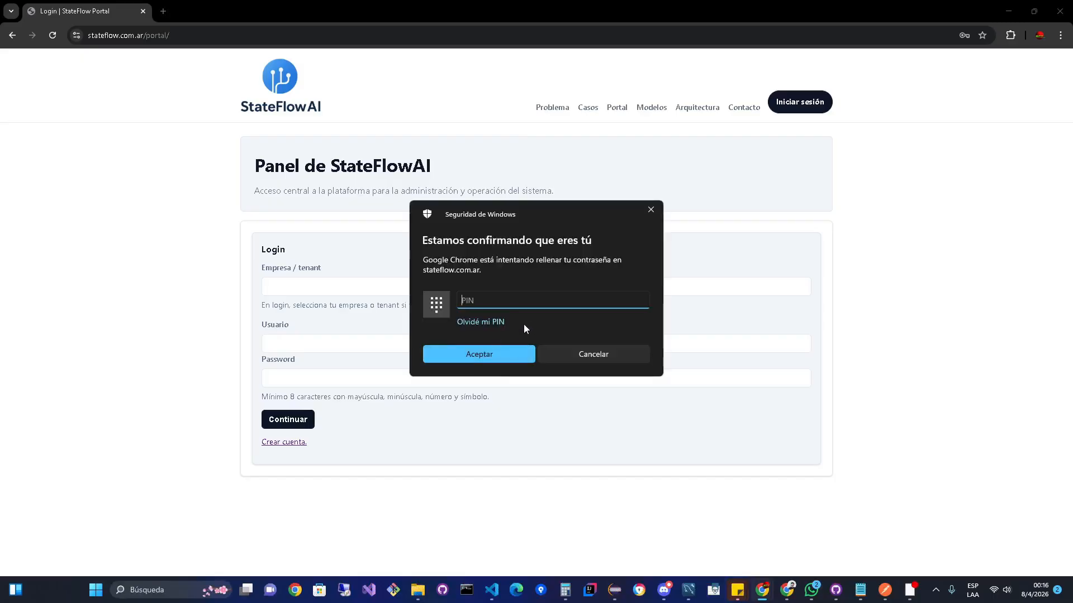
- Confirm the Windows security PIN to fill in the saved credentials and sign in to the StateFlow portal
{"action": "type", "text": "••••••••••••••"}
{"action": "key", "text": "Return"}
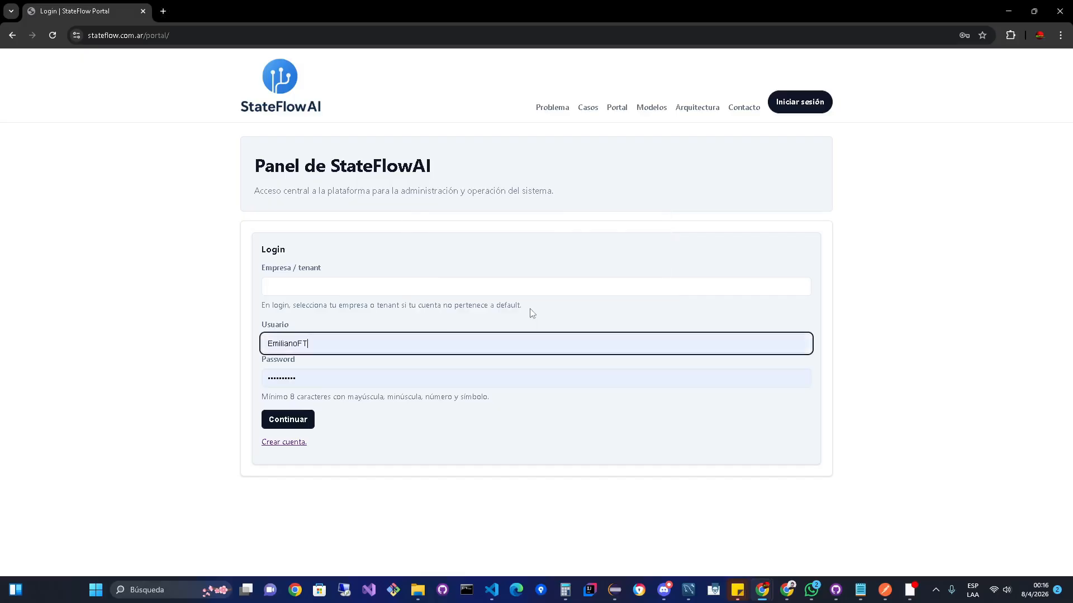
{"action": "left_click", "coordinate": [274, 428]}
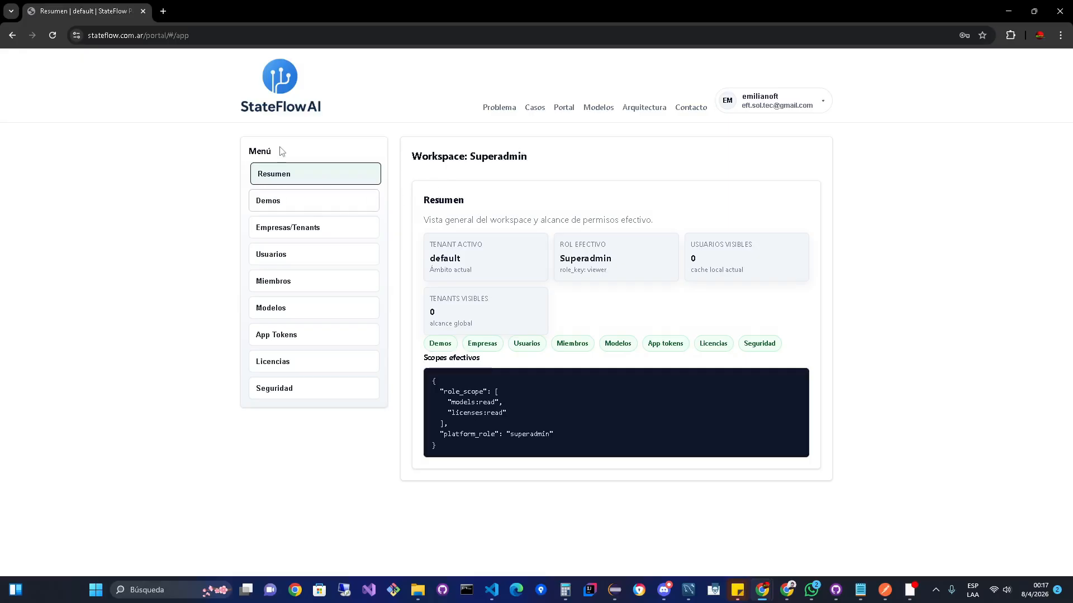
- Open the "CTMC · Eventos de línea (demora/interrupción)" demo from the demo catalogue
{"action": "left_click", "coordinate": [280, 202]}
{"action": "scroll", "coordinate": [561, 220], "scroll_direction": "down", "scroll_amount": 1}
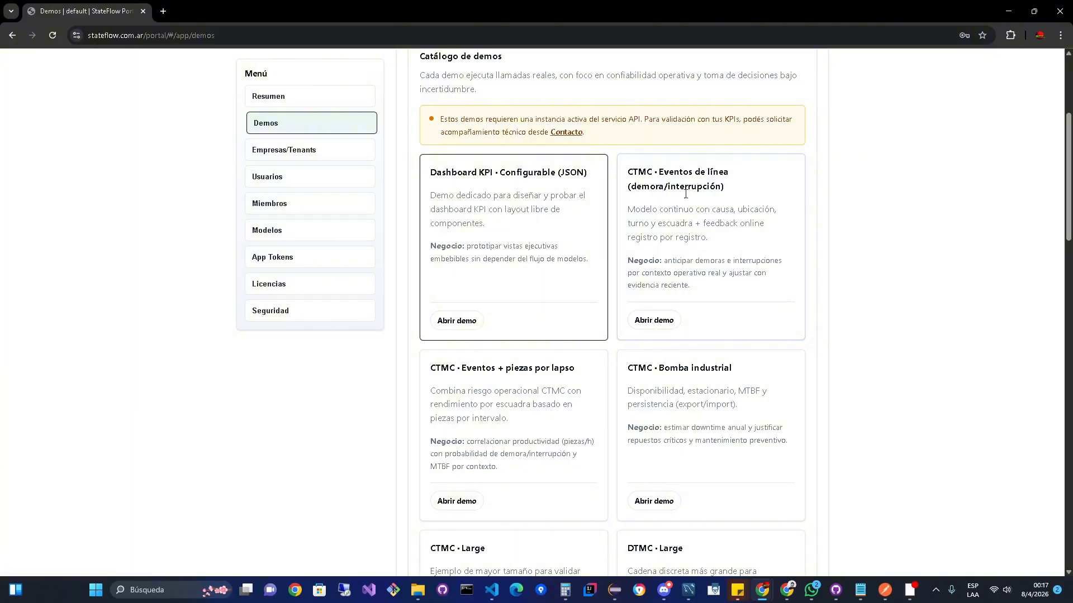
{"action": "left_click", "coordinate": [655, 323]}
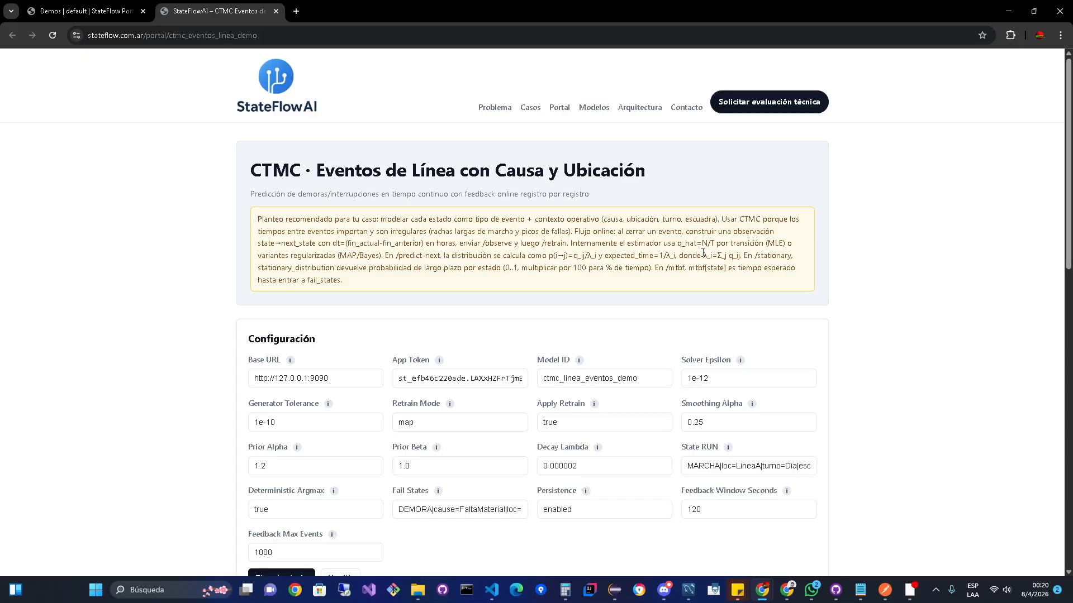
{"action": "scroll", "coordinate": [394, 314], "scroll_direction": "down", "scroll_amount": 3}
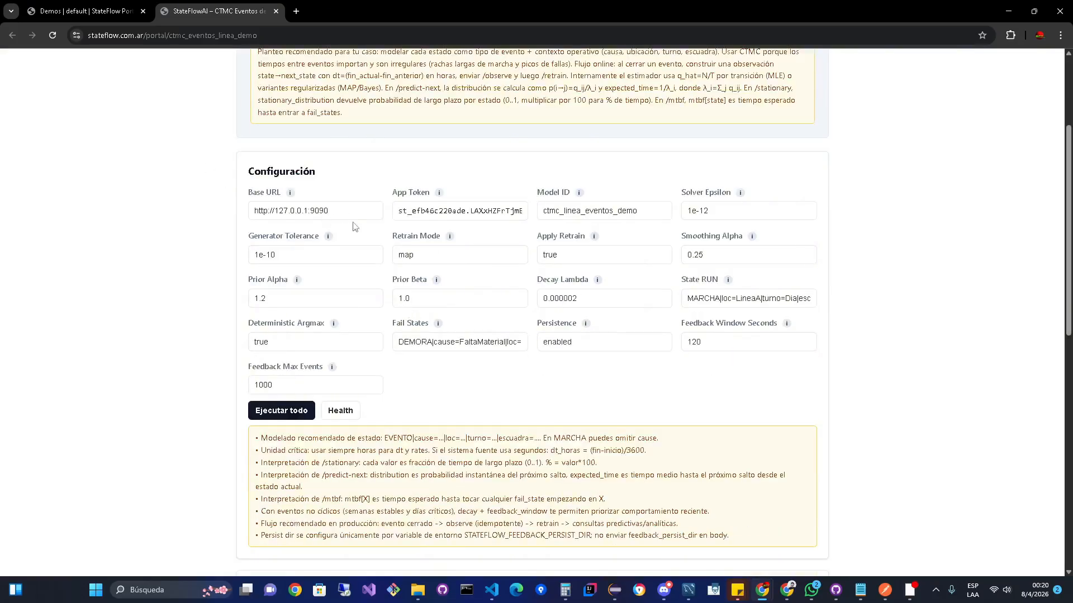
{"action": "triple_click", "coordinate": [338, 212]}
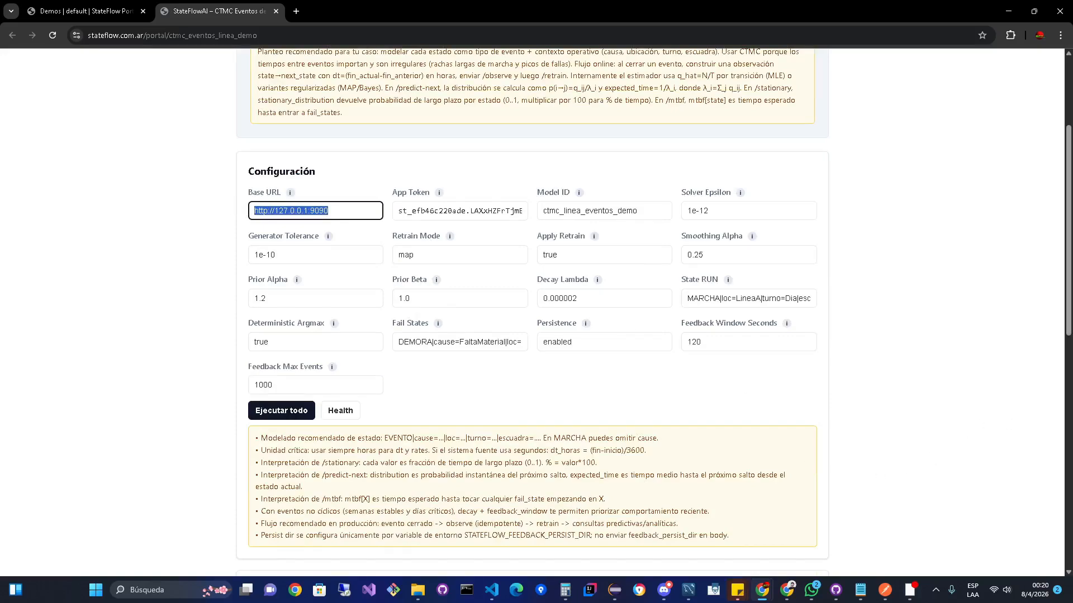
{"action": "key", "text": "alt+Tab"}
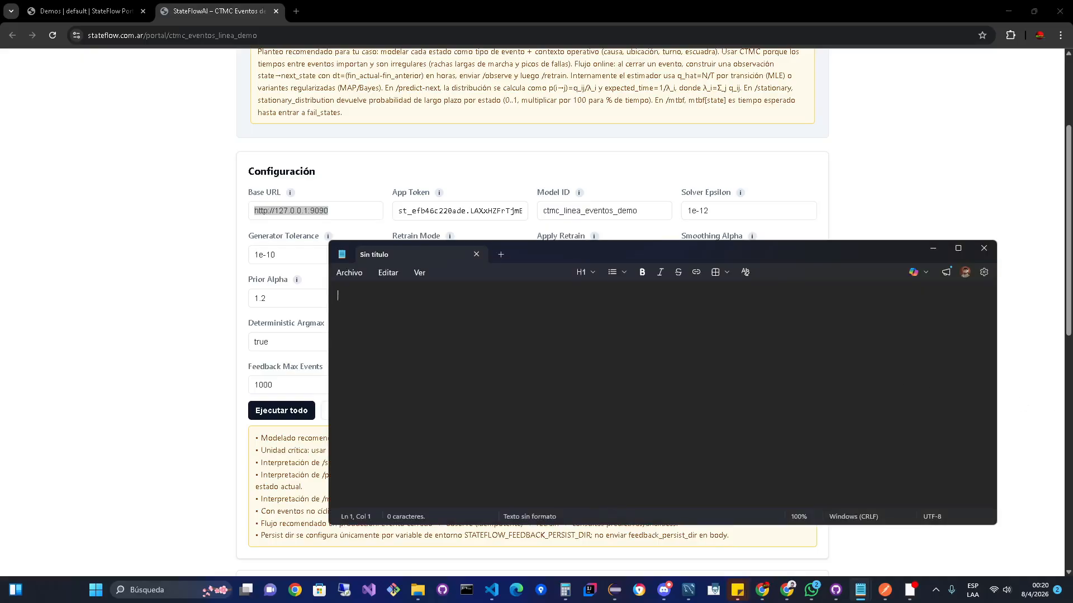
{"action": "key", "text": "alt+Tab"}
{"action": "key", "text": "alt+Tab"}
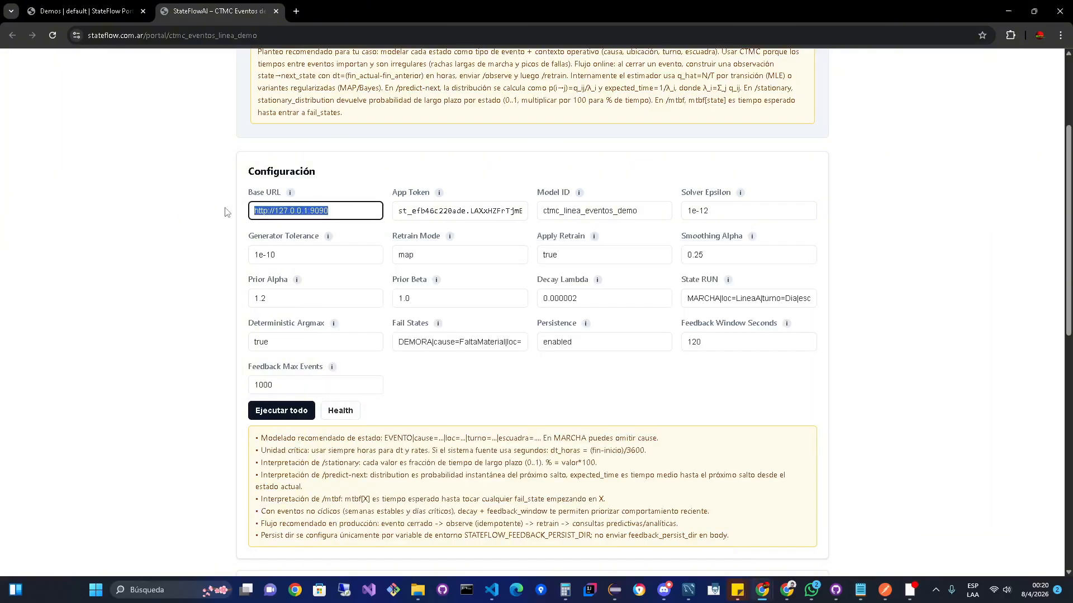
{"action": "type", "text": "https://srv1405889.hstgr.cloud"}
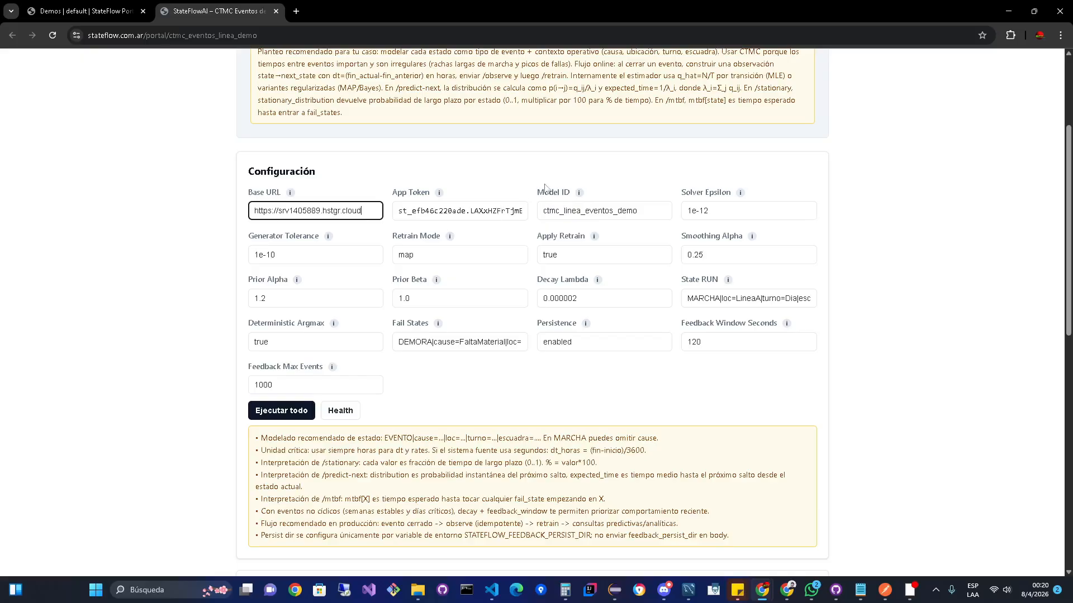
- Review the Model ID, Solver Epsilon, Retrain Mode, Apply Retrain and Decay Lambda settings in the configuration
{"action": "left_click_drag", "start_coordinate": [637, 211], "coordinate": [562, 211]}
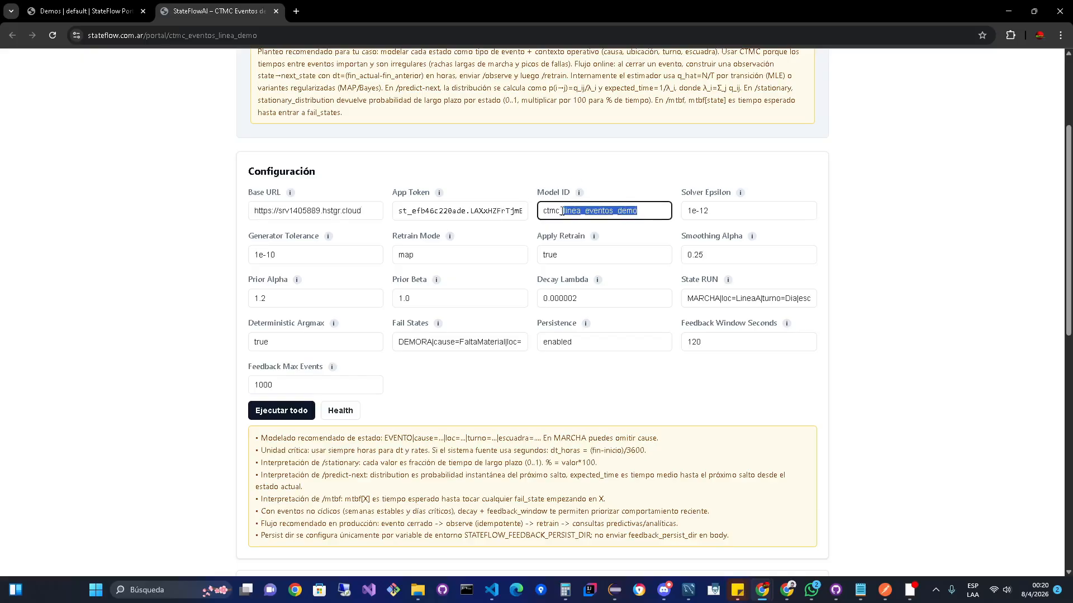
{"action": "double_click", "coordinate": [562, 212]}
{"action": "key", "text": "alt+Tab"}
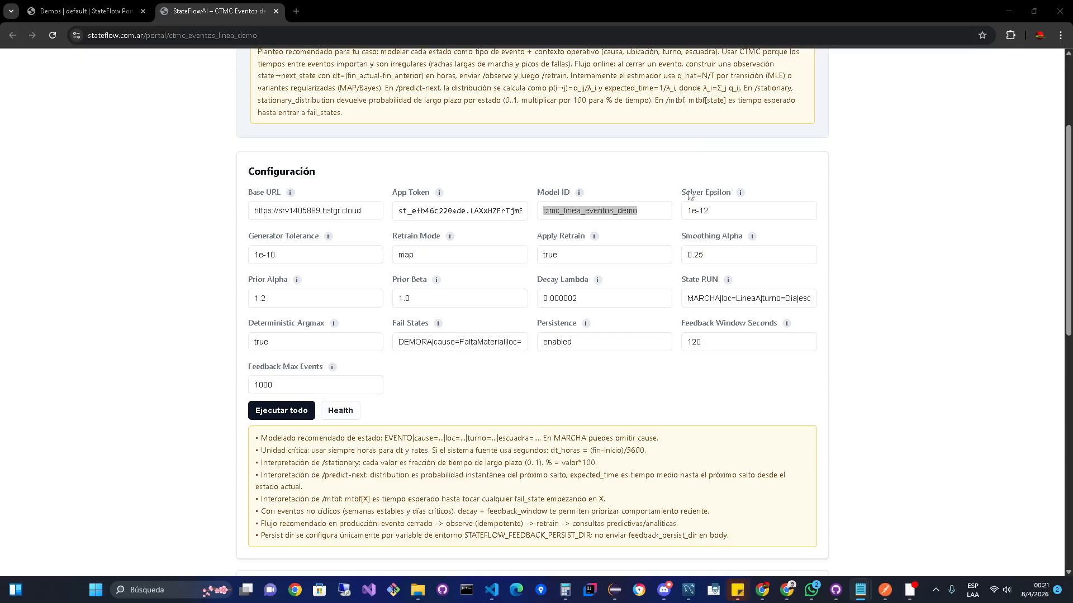
{"action": "triple_click", "coordinate": [714, 210]}
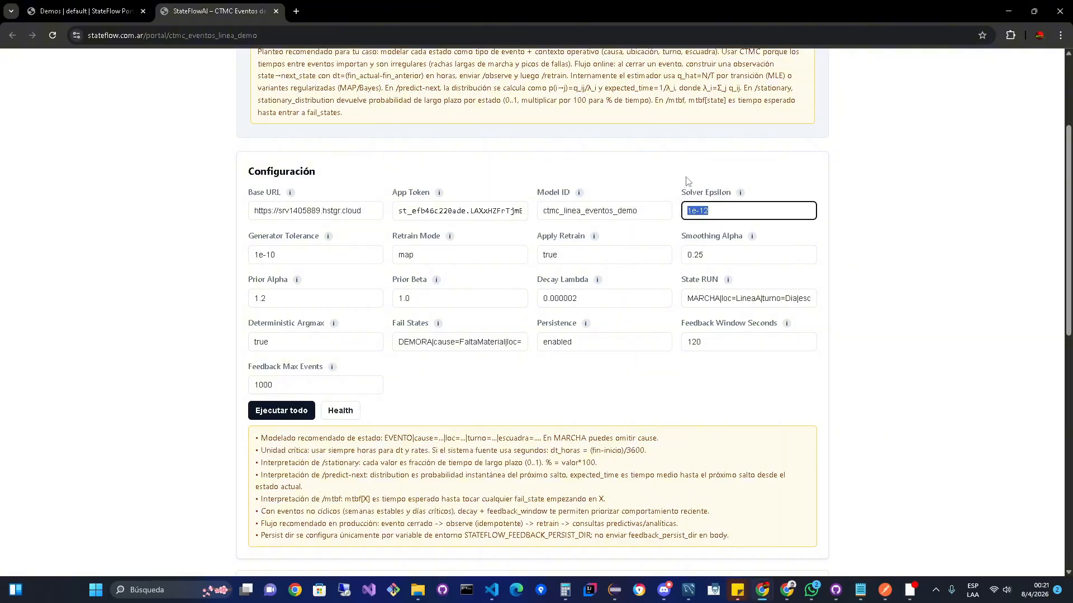
{"action": "left_click", "coordinate": [757, 179]}
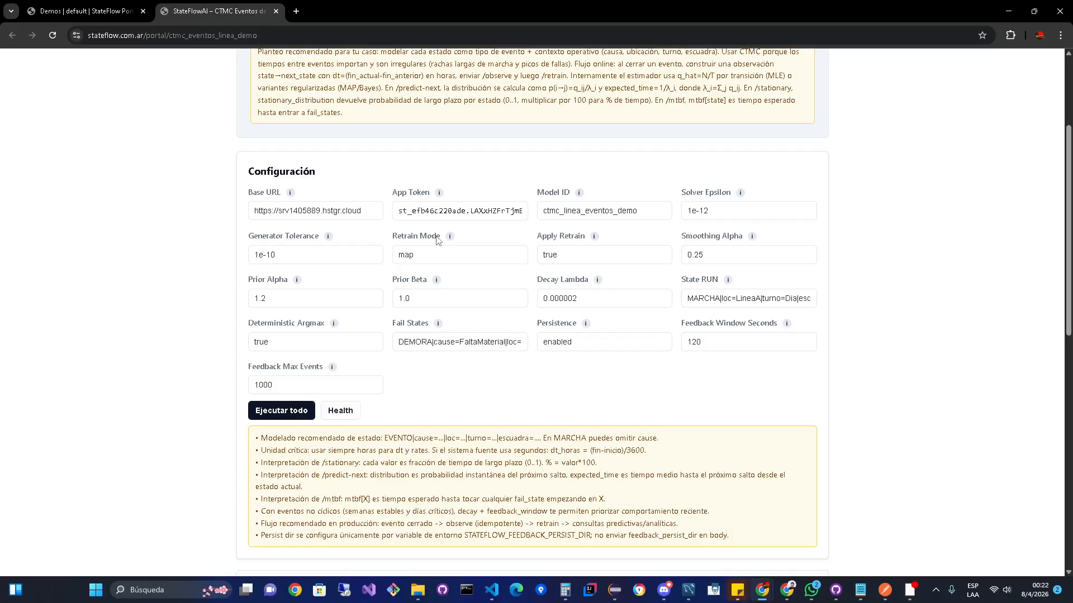
{"action": "mouse_move", "coordinate": [450, 242]}
{"action": "double_click", "coordinate": [571, 253]}
{"action": "mouse_move", "coordinate": [597, 281]}
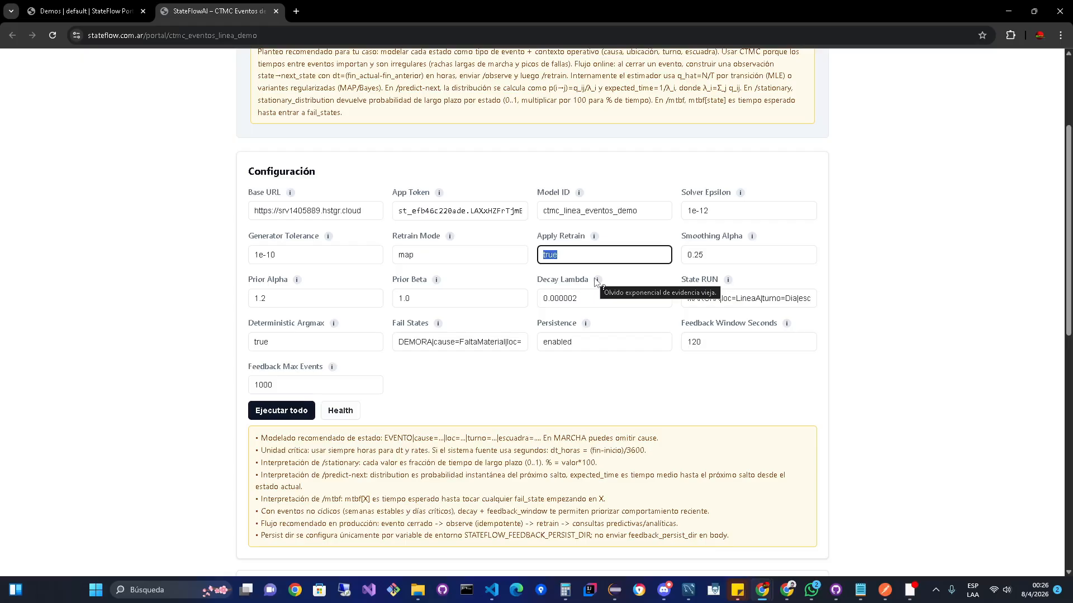
- Examine the full State RUN definition, including its event, location, shift and squad parts
{"action": "mouse_move", "coordinate": [686, 299]}
{"action": "left_mouse_down"}
{"action": "mouse_move", "coordinate": [814, 298]}
{"action": "mouse_move", "coordinate": [669, 299]}
{"action": "left_mouse_up"}
{"action": "left_click", "coordinate": [814, 299]}
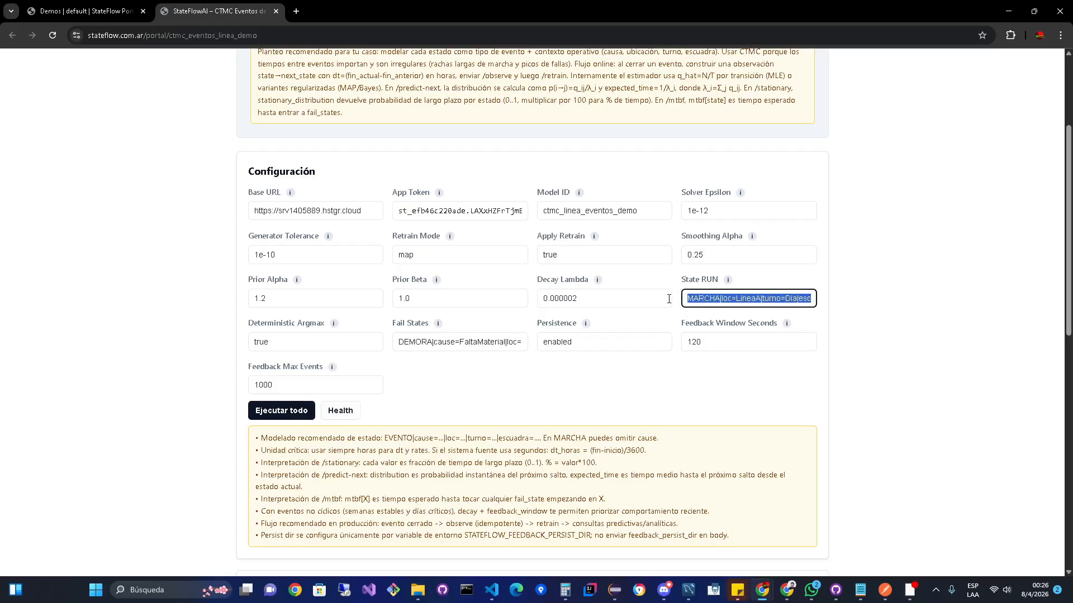
{"action": "left_click", "coordinate": [699, 297]}
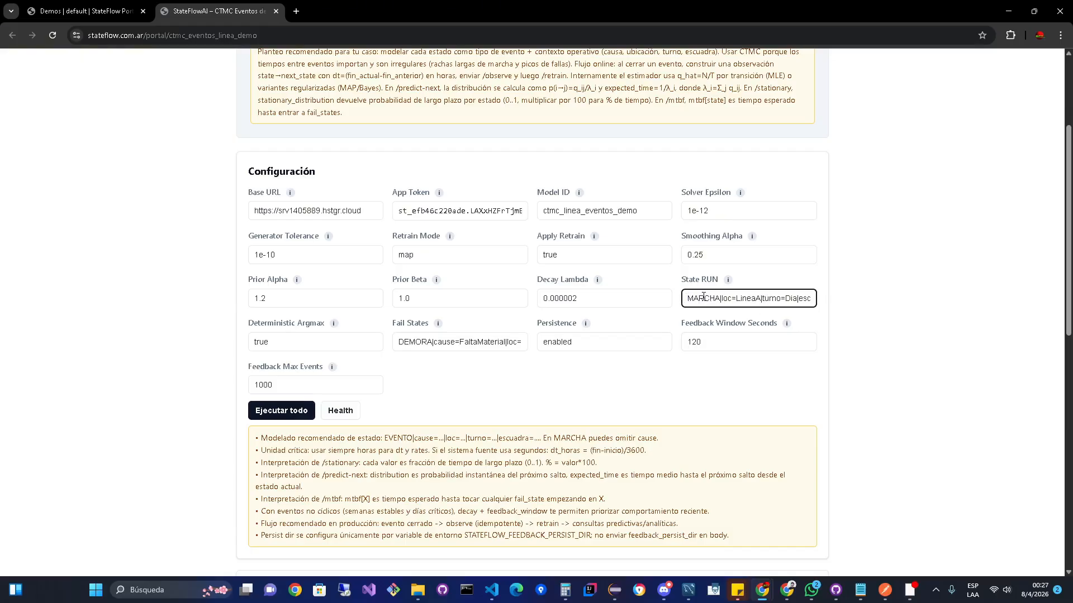
{"action": "double_click", "coordinate": [703, 297]}
{"action": "left_click", "coordinate": [729, 299]}
{"action": "left_click_drag", "start_coordinate": [764, 299], "coordinate": [841, 307]}
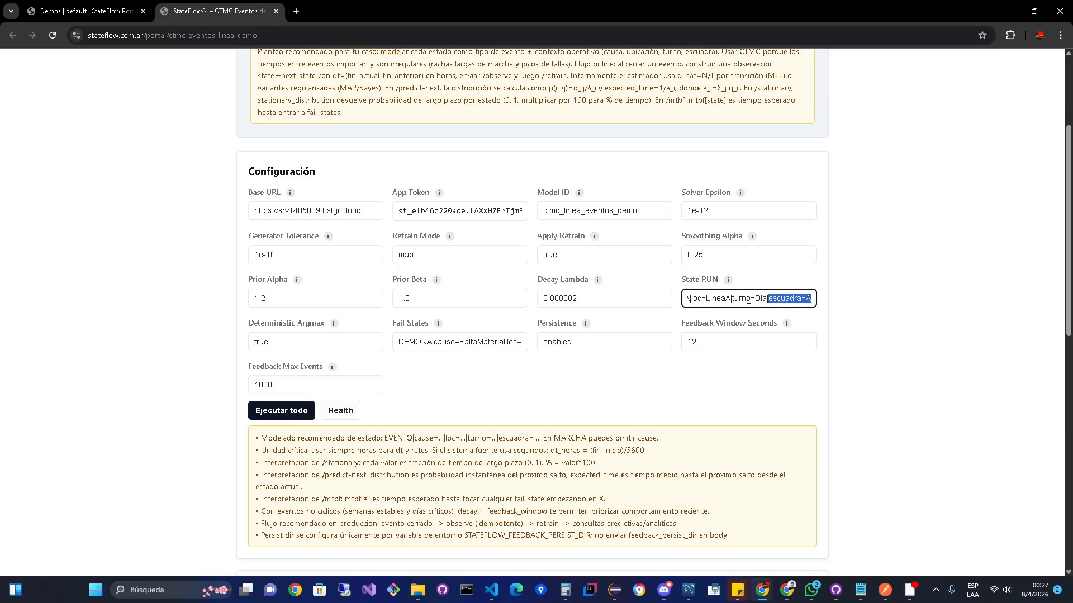
{"action": "left_click", "coordinate": [798, 293]}
{"action": "left_click_drag", "start_coordinate": [811, 297], "coordinate": [654, 296]}
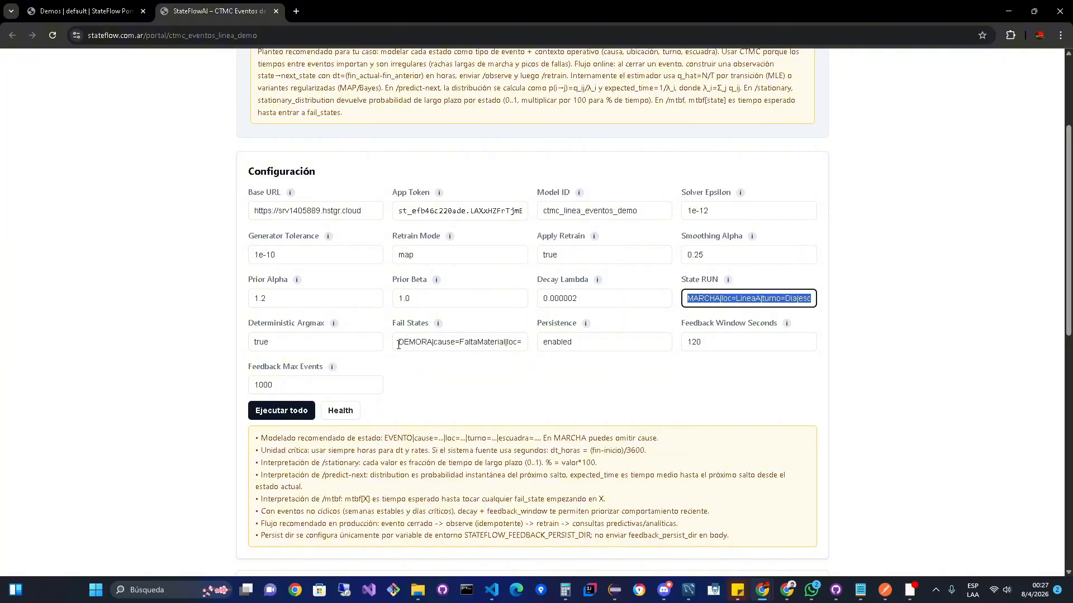
- Examine the Fail States definition, including the delay cause, shift, squad and interruption entries
{"action": "mouse_move", "coordinate": [398, 344]}
{"action": "left_mouse_down"}
{"action": "mouse_move", "coordinate": [532, 351]}
{"action": "mouse_move", "coordinate": [395, 342]}
{"action": "left_mouse_up"}
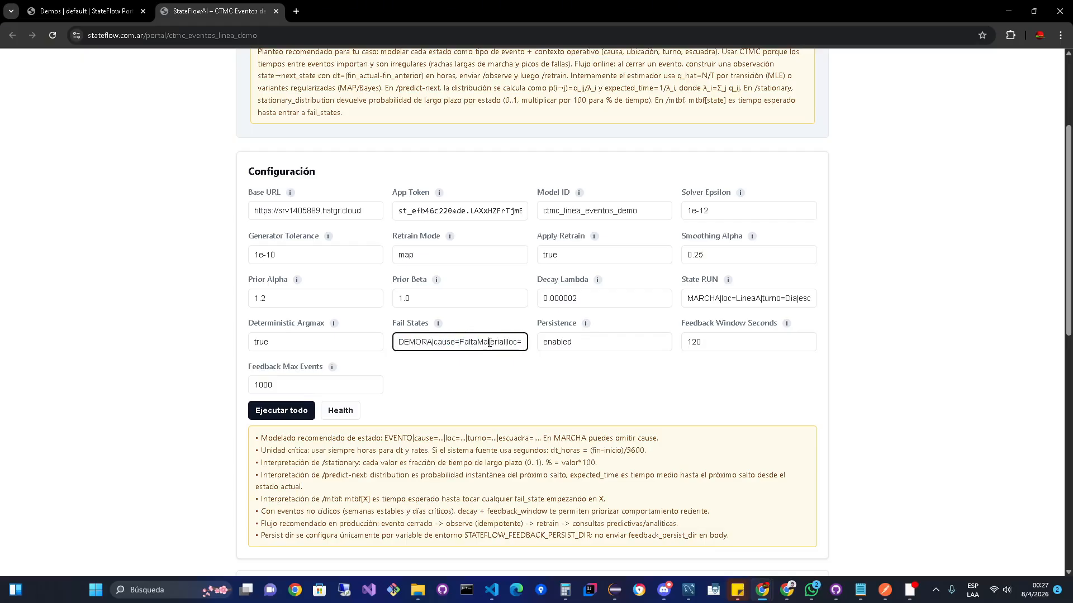
{"action": "double_click", "coordinate": [444, 342]}
{"action": "double_click", "coordinate": [475, 342]}
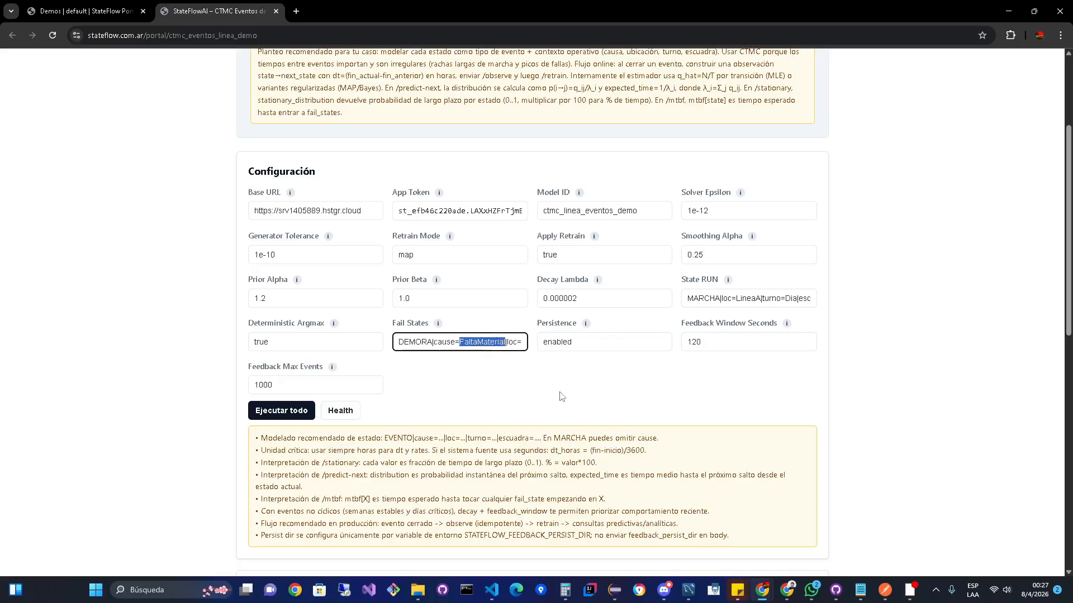
{"action": "left_click", "coordinate": [507, 342]}
{"action": "left_click_drag", "start_coordinate": [508, 343], "coordinate": [511, 343]}
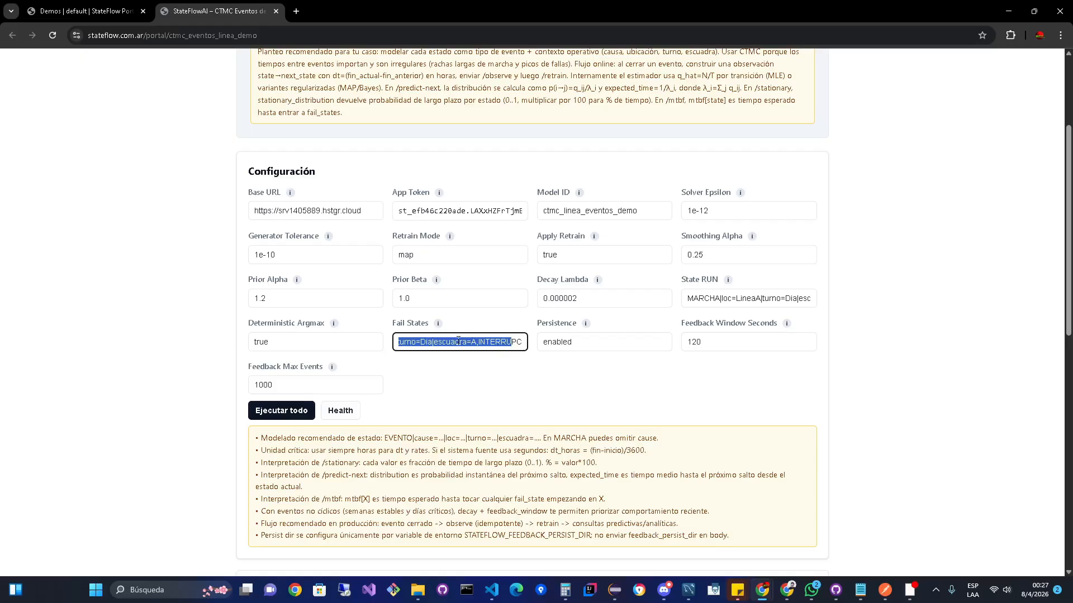
{"action": "left_click", "coordinate": [514, 341]}
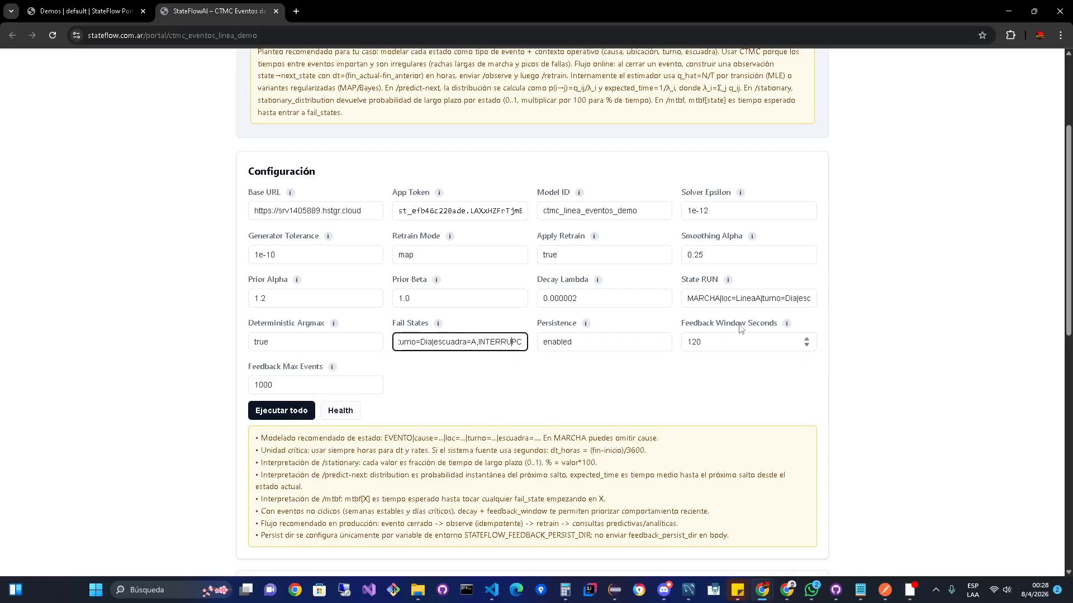
- Review the Feedback Window Seconds, App Token and Base URL settings before running the requests
{"action": "left_click", "coordinate": [704, 341]}
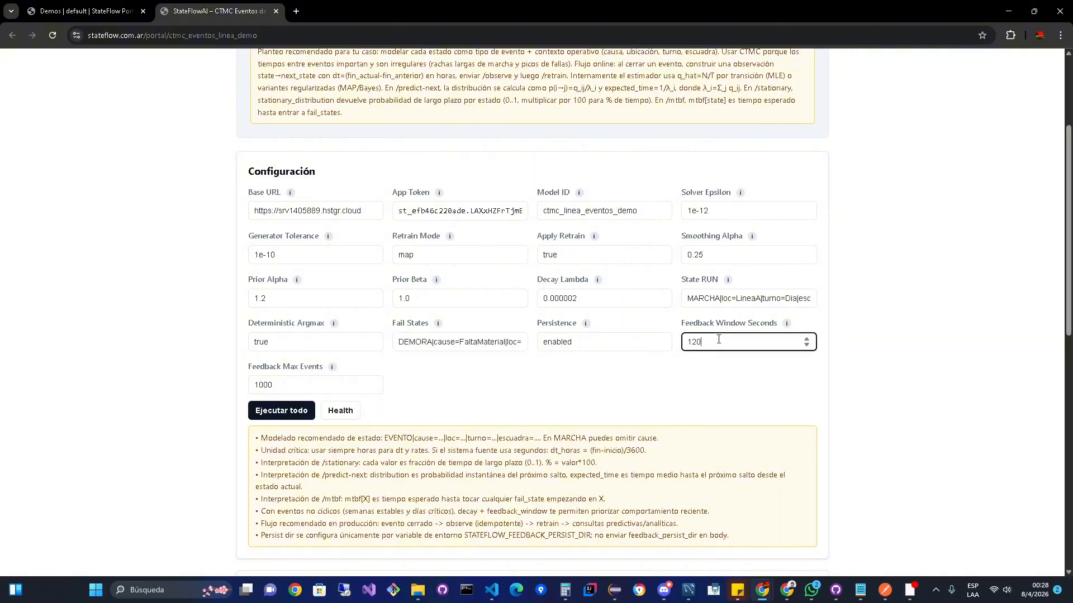
{"action": "double_click", "coordinate": [703, 339]}
{"action": "left_click_drag", "start_coordinate": [406, 210], "coordinate": [538, 209]}
{"action": "left_click", "coordinate": [293, 210]}
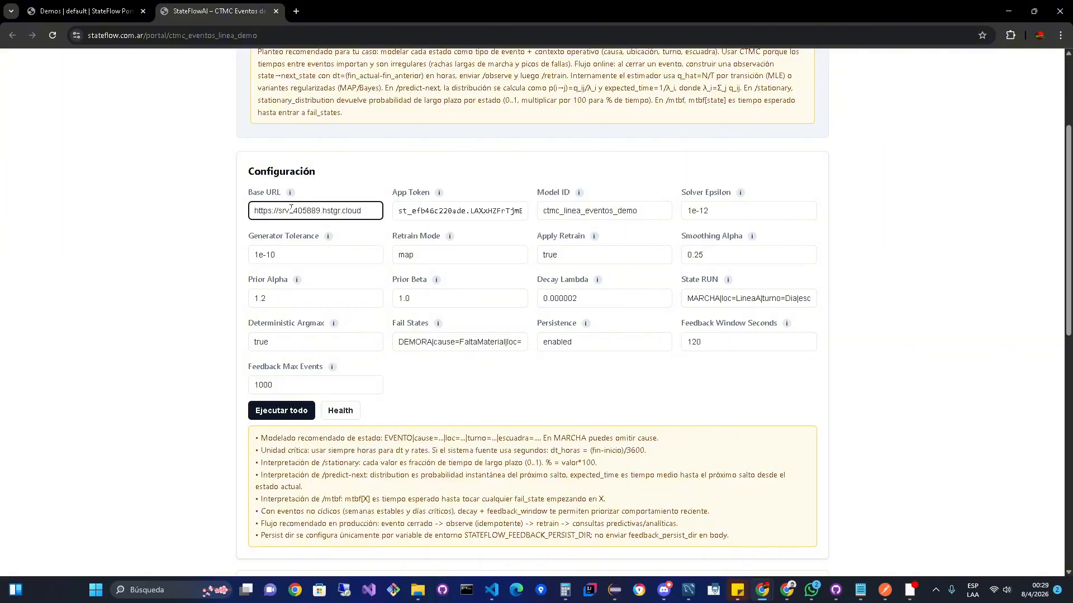
{"action": "left_click_drag", "start_coordinate": [290, 212], "coordinate": [367, 211]}
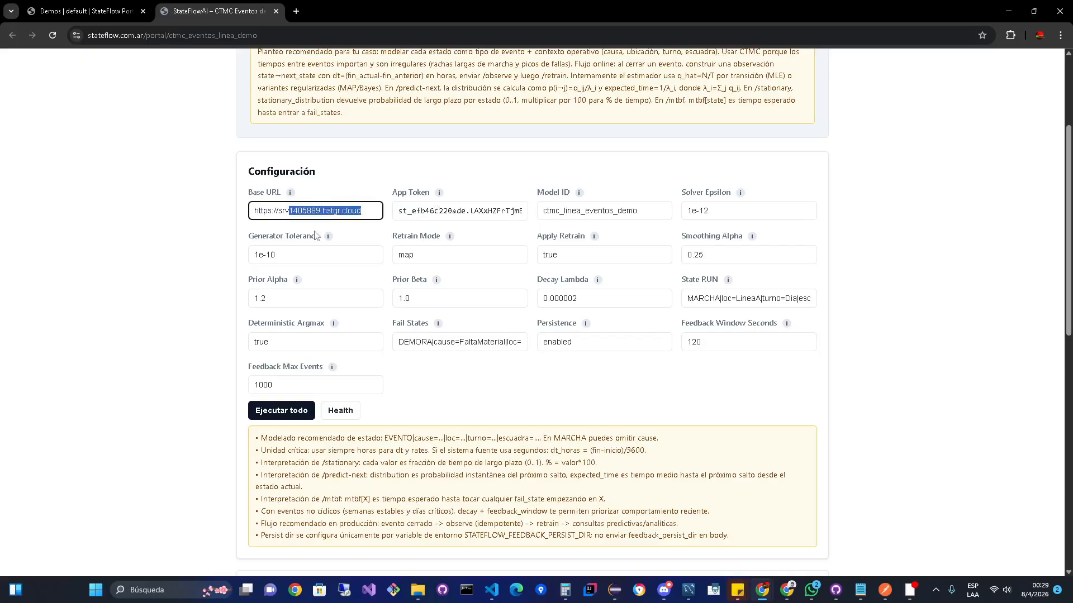
- Try to create the CTMC model with the POST /models setup request and read through its response
{"action": "scroll", "coordinate": [329, 224], "scroll_direction": "down", "scroll_amount": 5}
{"action": "scroll", "coordinate": [362, 209], "scroll_direction": "down", "scroll_amount": 3}
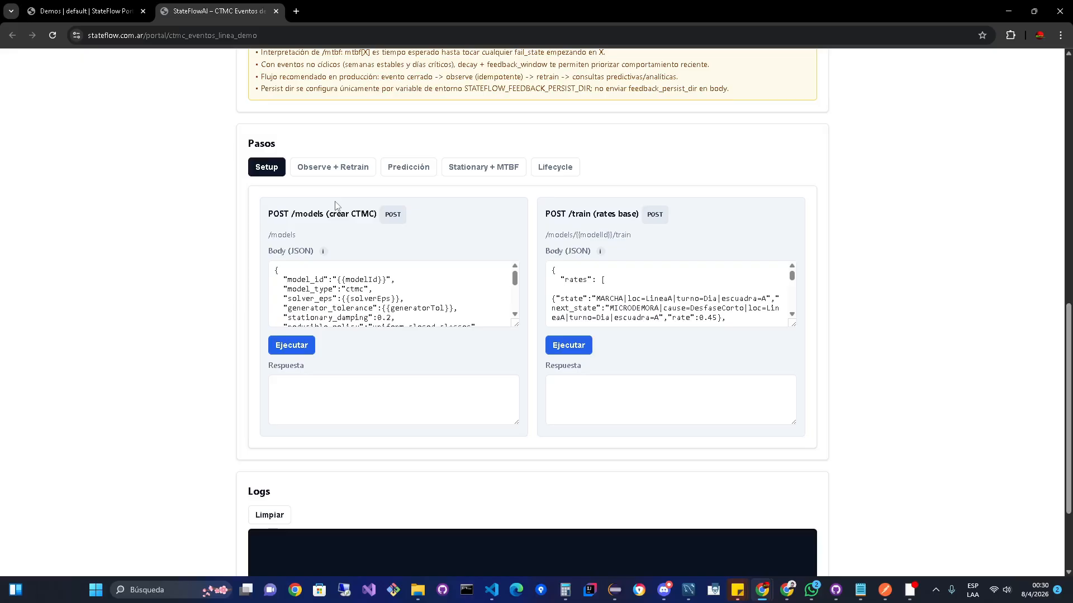
{"action": "double_click", "coordinate": [305, 279]}
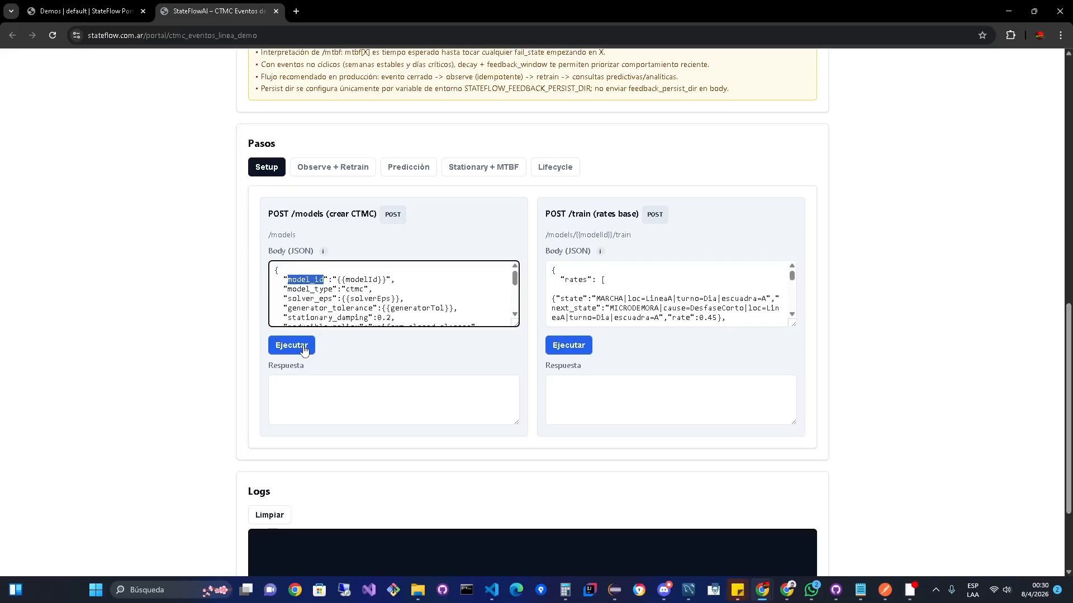
{"action": "left_click", "coordinate": [304, 350]}
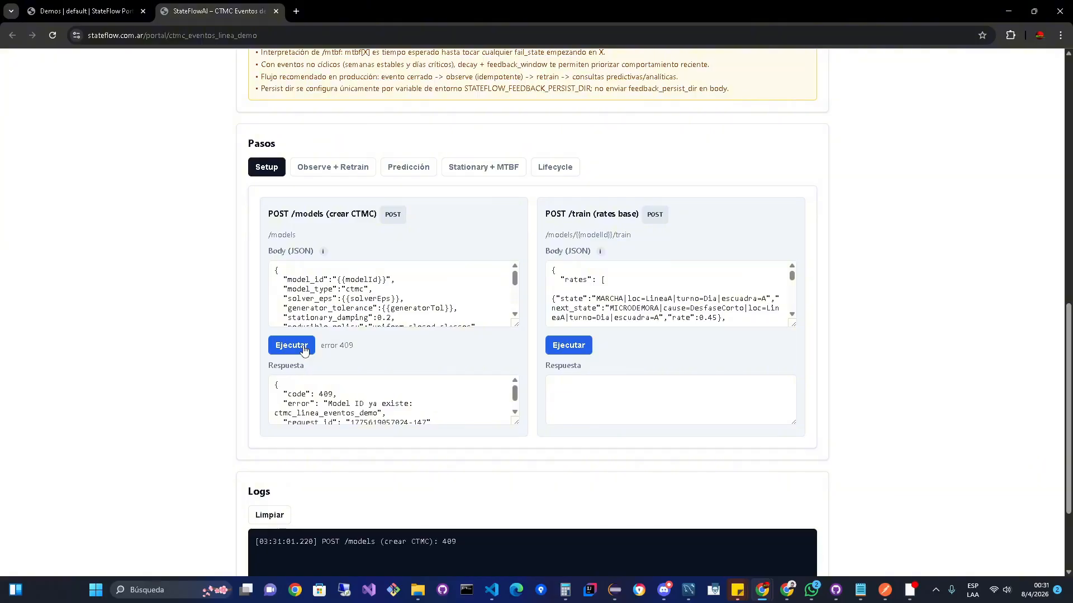
{"action": "scroll", "coordinate": [380, 394], "scroll_direction": "down", "scroll_amount": 1}
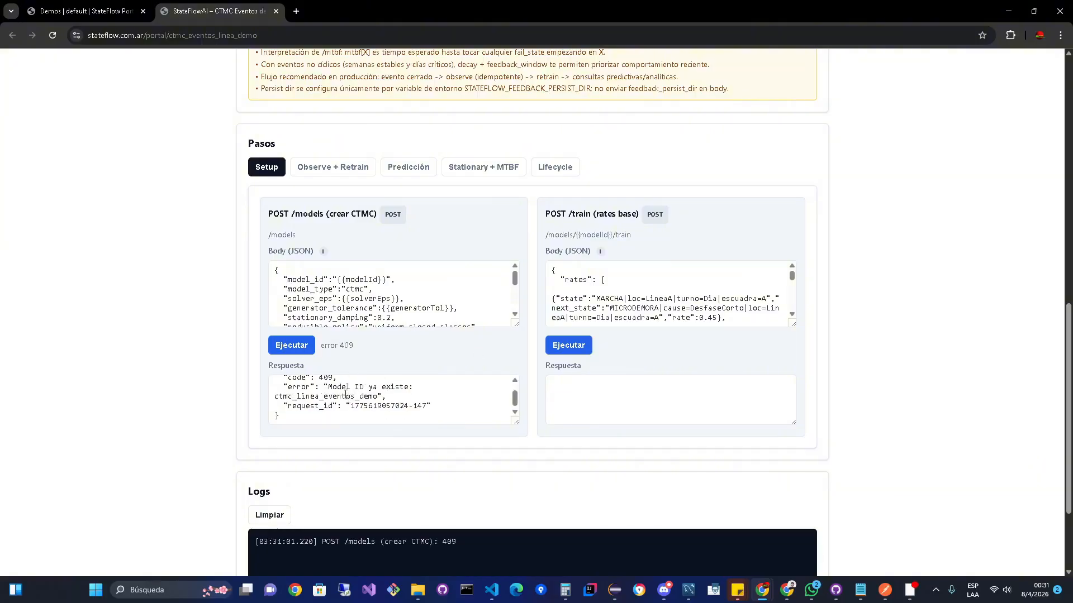
{"action": "scroll", "coordinate": [316, 385], "scroll_direction": "up", "scroll_amount": 1}
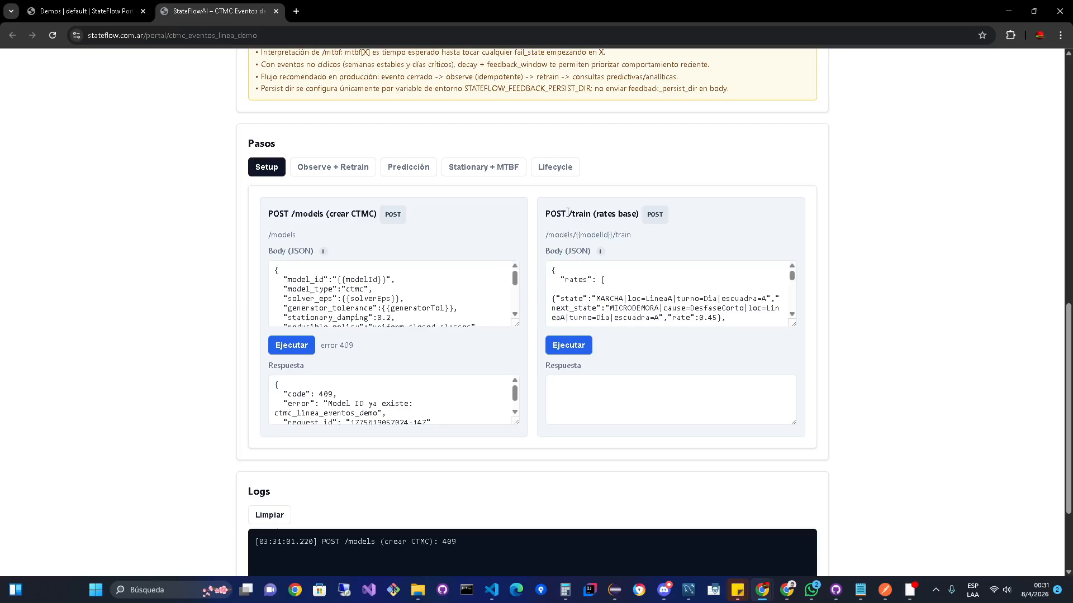
- Copy the whole POST /train rates body into the blank Notepad document and examine the first transition's state and next state
{"action": "left_click_drag", "start_coordinate": [568, 214], "coordinate": [586, 217]}
{"action": "left_click_drag", "start_coordinate": [552, 270], "coordinate": [707, 342]}
{"action": "key", "text": "ctrl+c"}
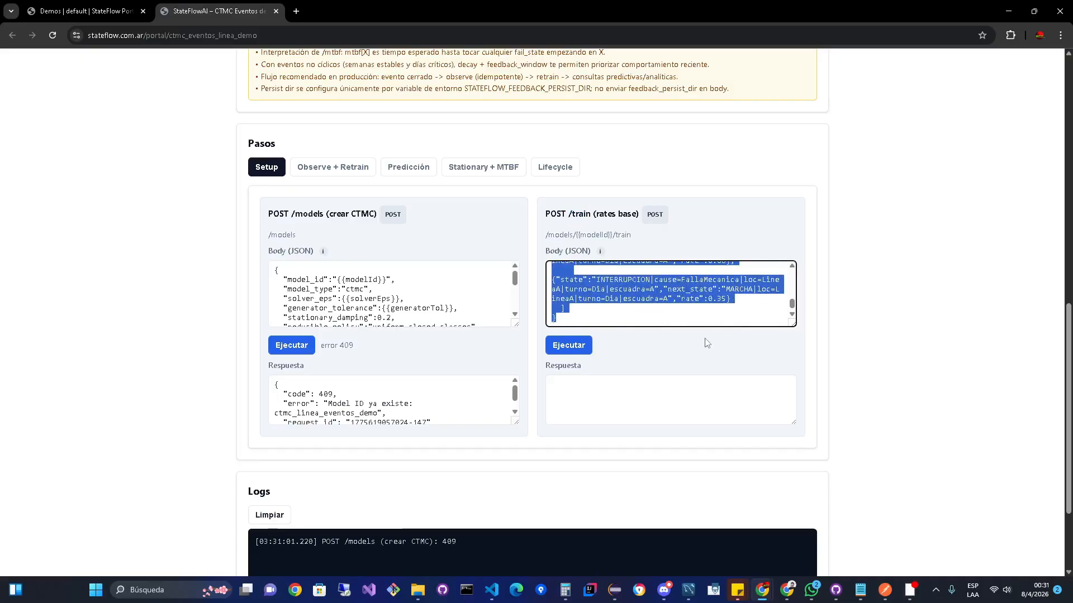
{"action": "right_click", "coordinate": [678, 298]}
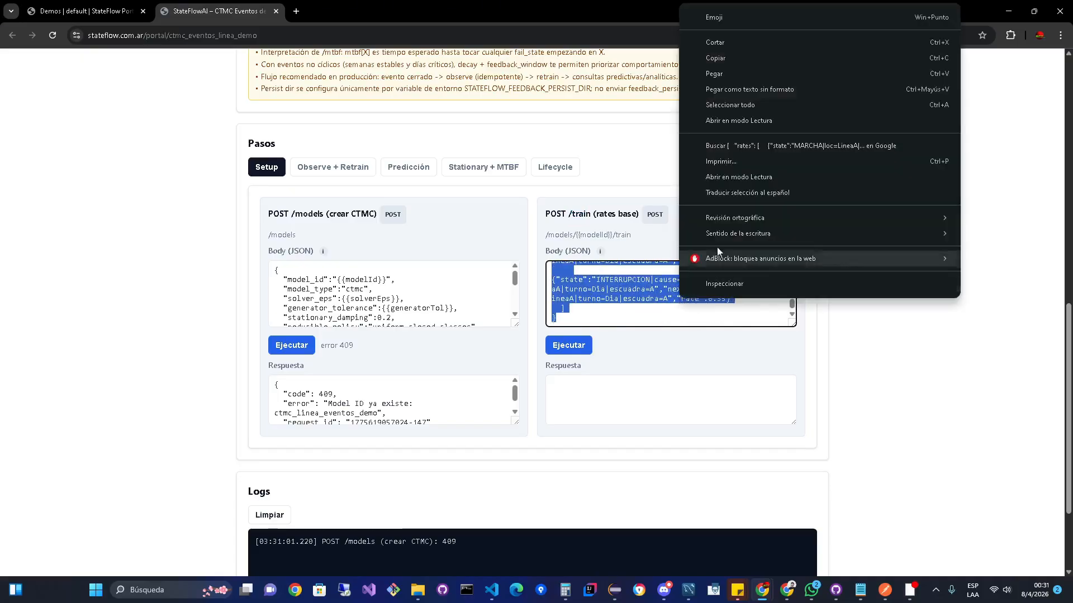
{"action": "left_click", "coordinate": [715, 58]}
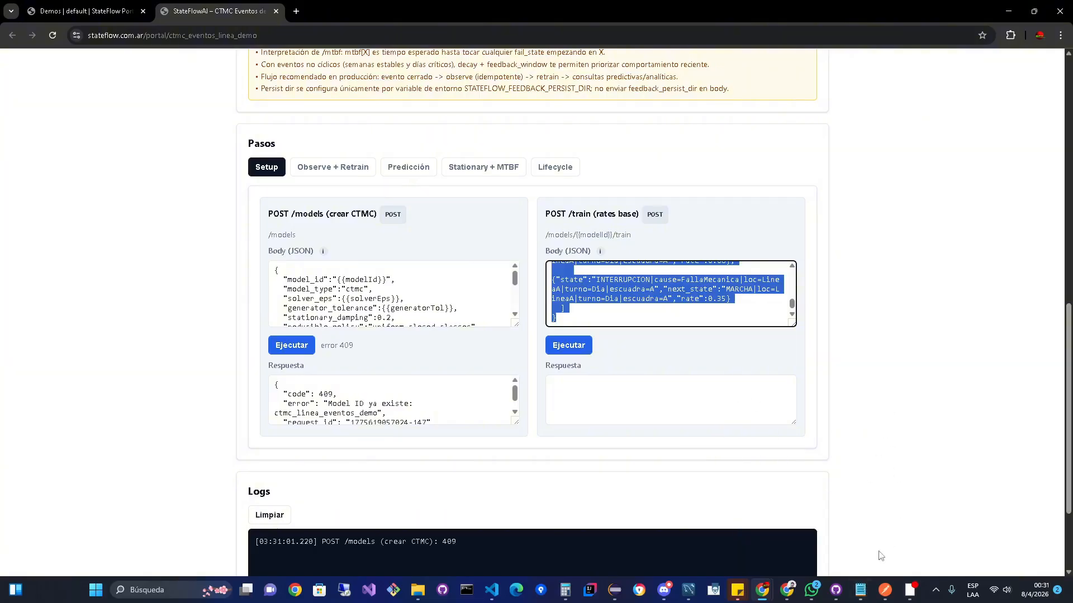
{"action": "mouse_move", "coordinate": [860, 590]}
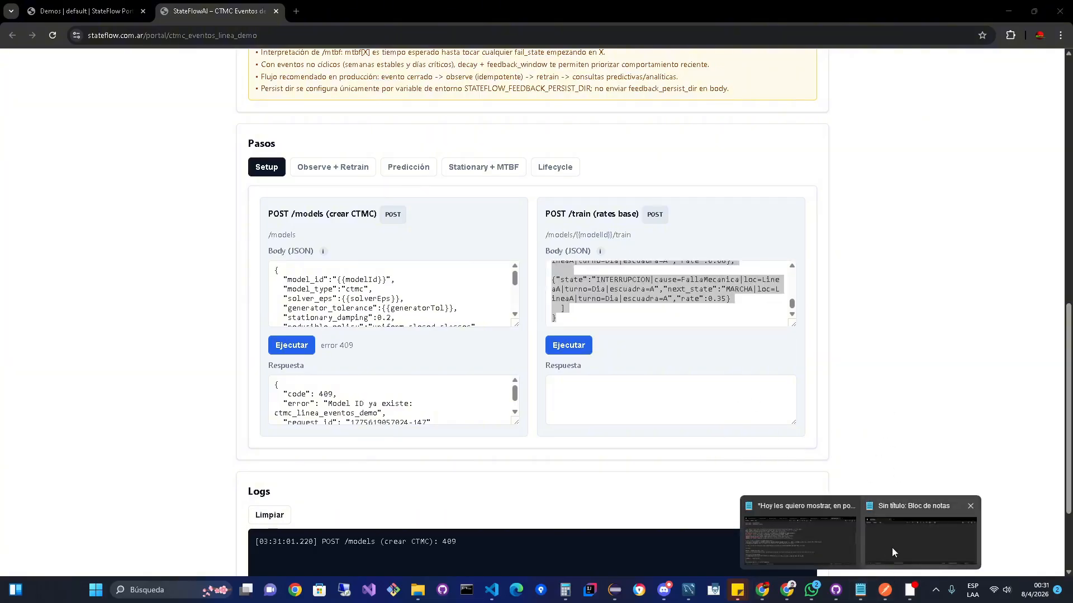
{"action": "left_click", "coordinate": [893, 545]}
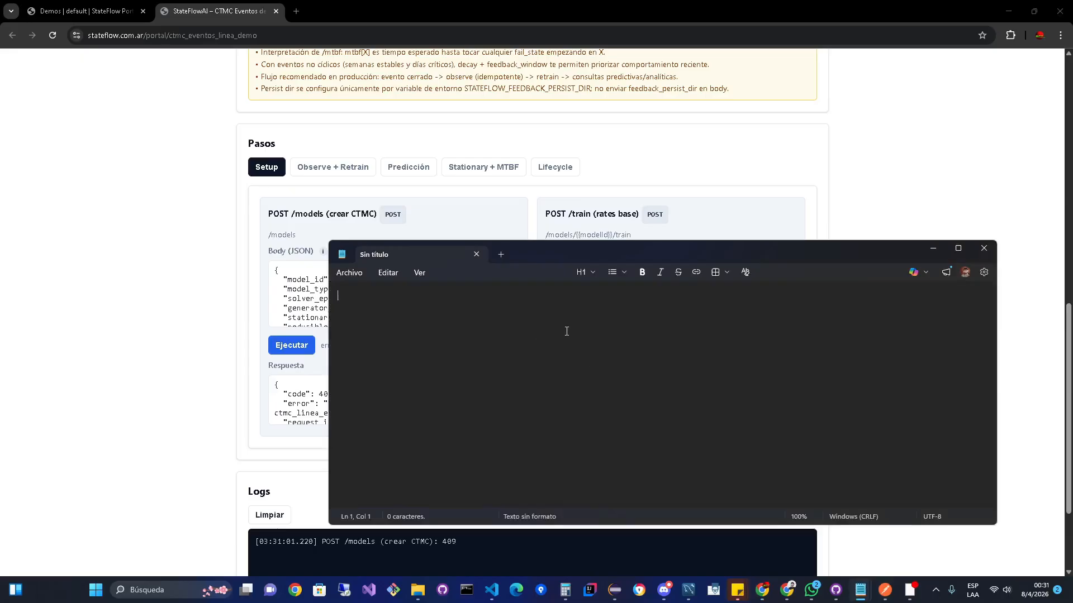
{"action": "key", "text": "ctrl+v"}
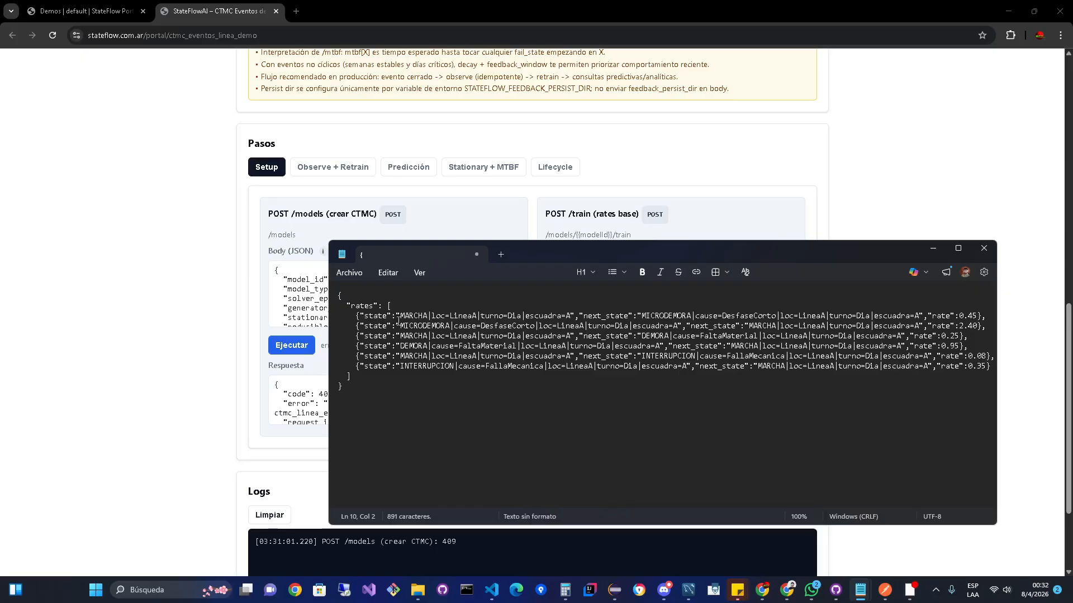
{"action": "left_click_drag", "start_coordinate": [400, 318], "coordinate": [571, 314]}
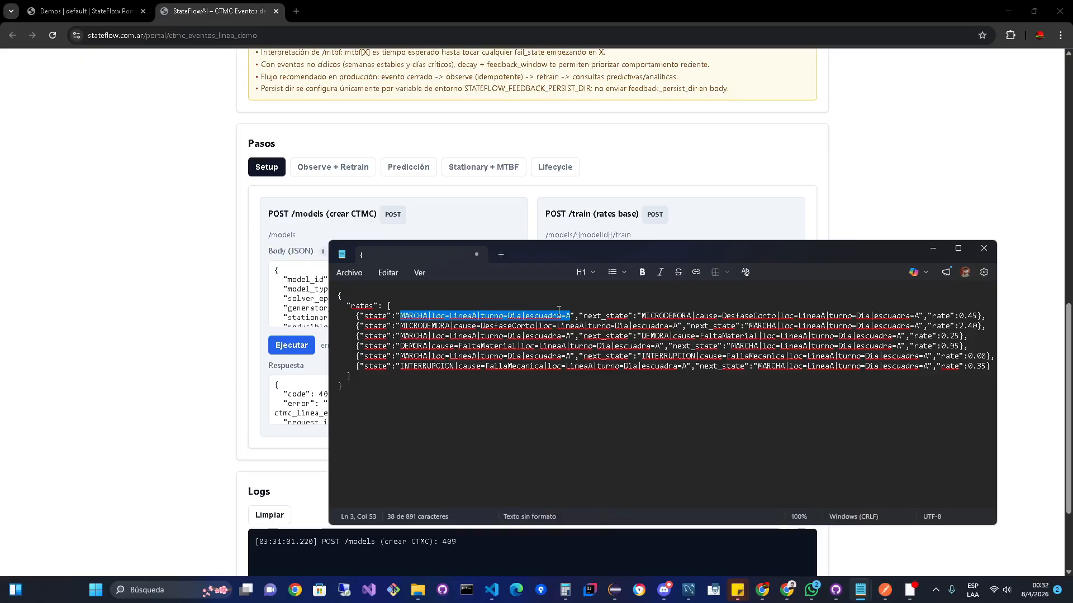
{"action": "left_click_drag", "start_coordinate": [583, 315], "coordinate": [920, 316]}
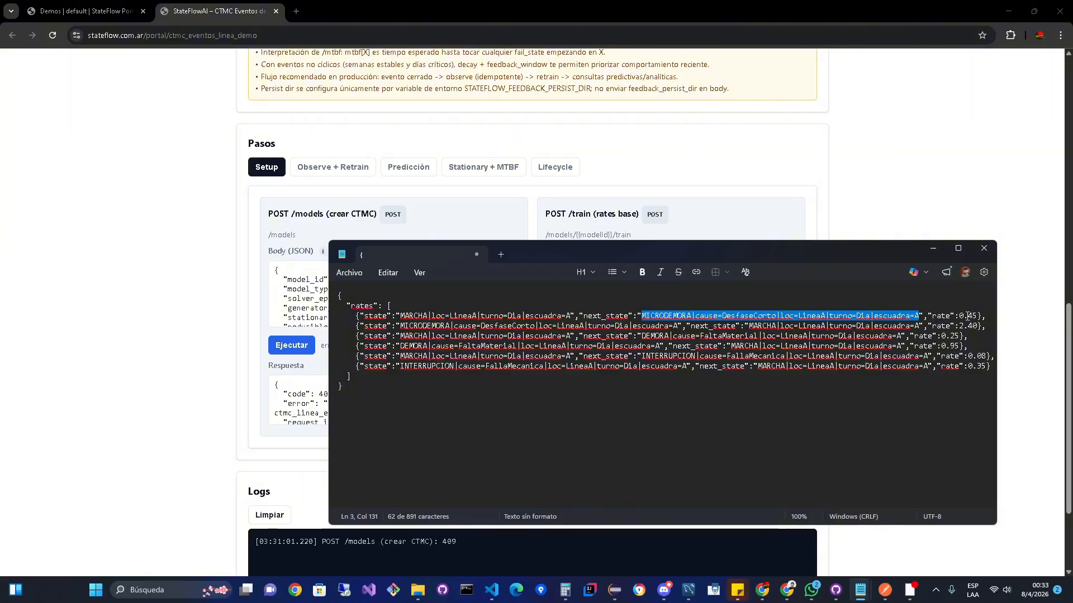
- Write the scratch notes "60" and "15 / 60" on separate lines below the rates JSON
{"action": "left_click", "coordinate": [389, 386]}
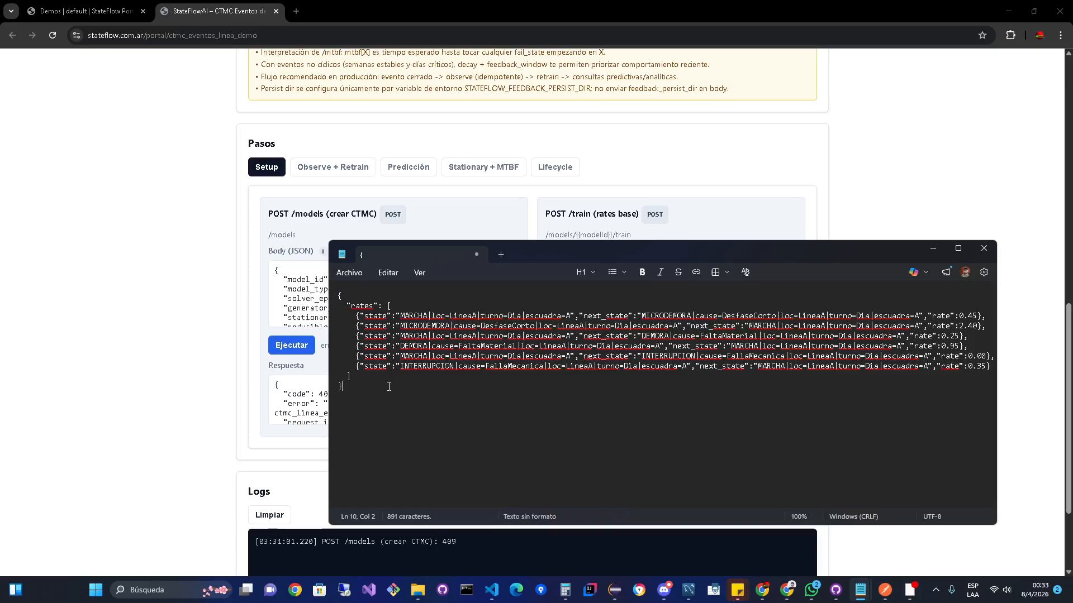
{"action": "key", "text": "Return"}
{"action": "key", "text": "Return"}
{"action": "key", "text": "Return"}
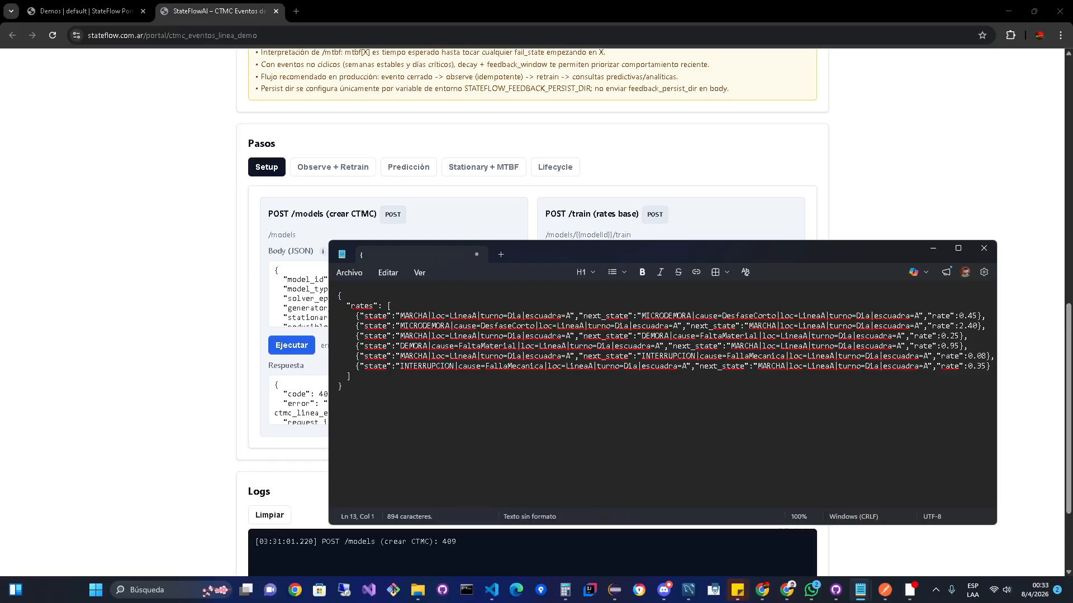
{"action": "type", "text": "60"}
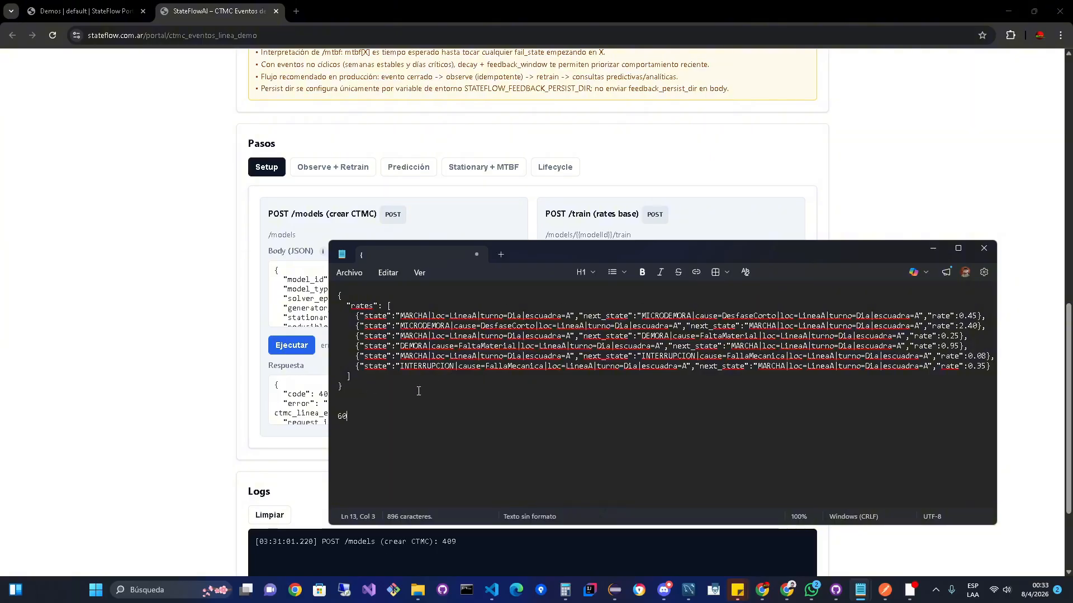
{"action": "key", "text": "Return"}
{"action": "type", "text": "15"}
{"action": "type", "text": "/ 60"}
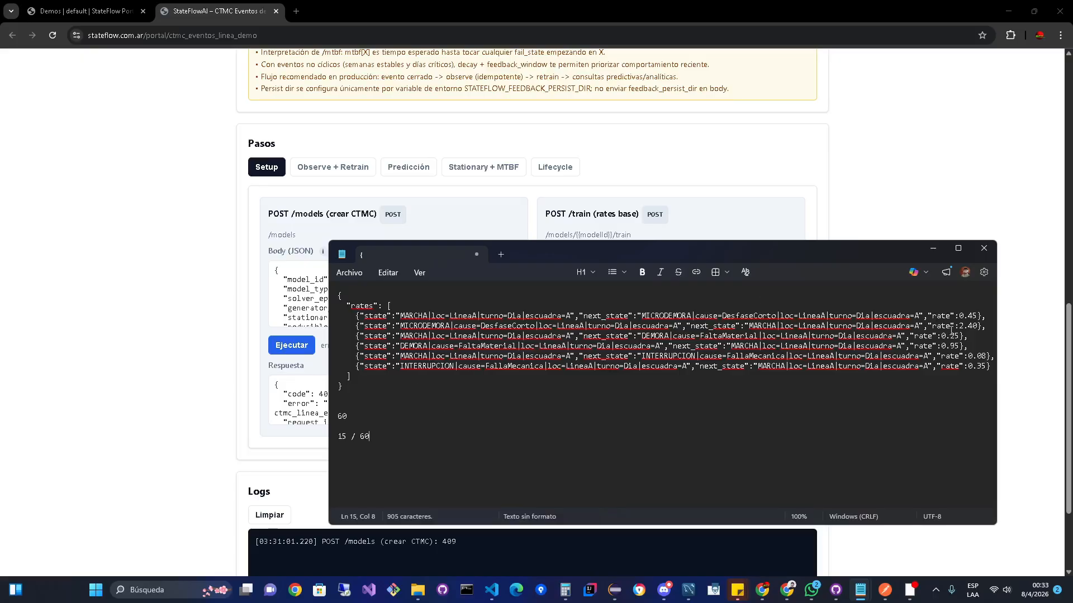
- Examine the first transition's rate value and delete the scratch calculation below the JSON
{"action": "left_click_drag", "start_coordinate": [968, 316], "coordinate": [973, 318]}
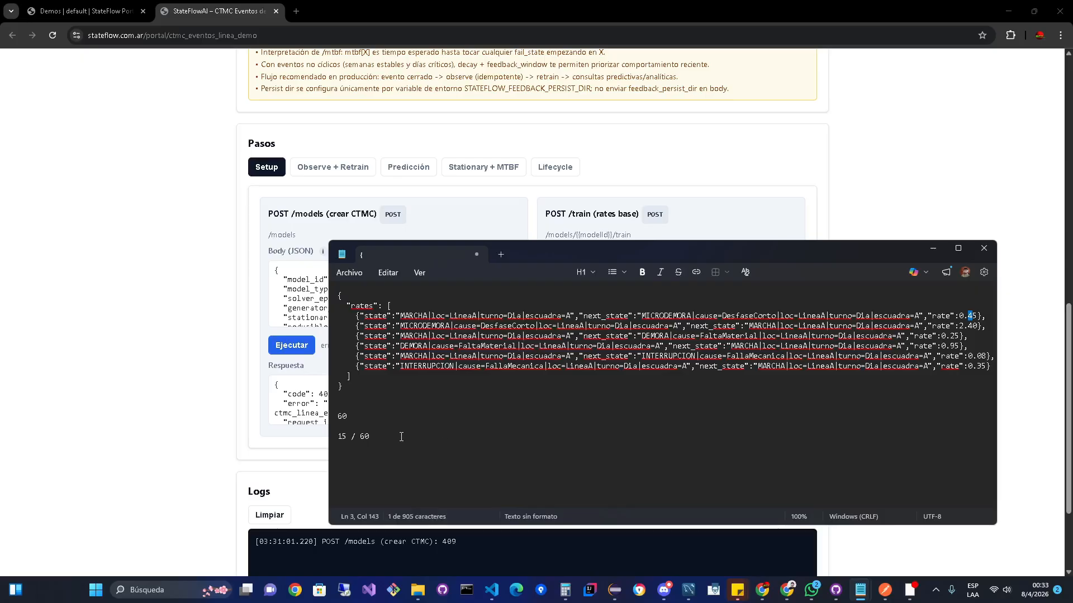
{"action": "left_click_drag", "start_coordinate": [401, 436], "coordinate": [325, 398]}
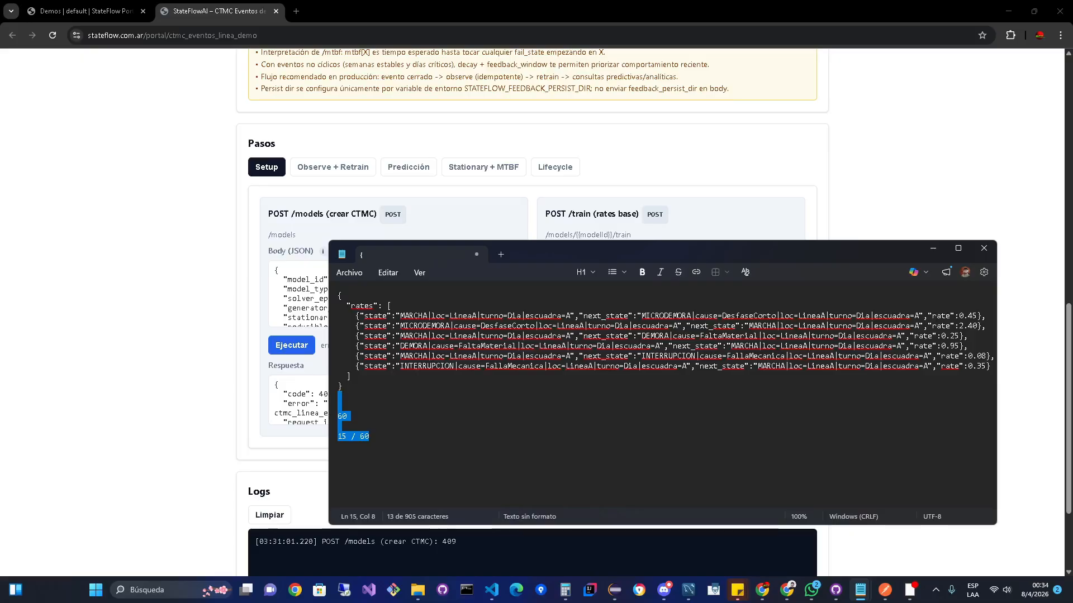
{"action": "key", "text": "BackSpace"}
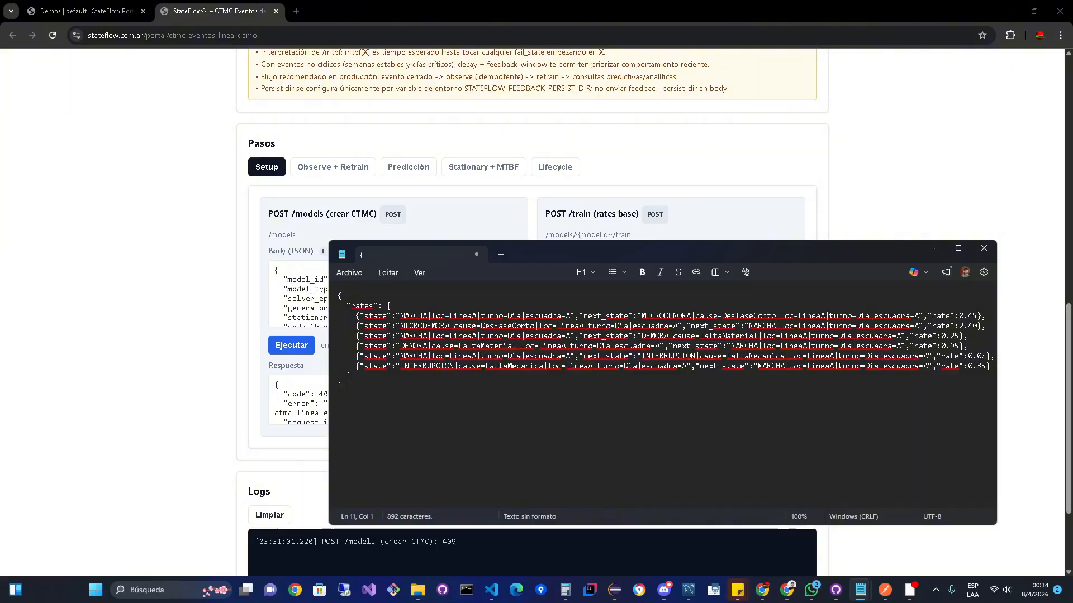
- Switch back to the StateFlowAI demo page, run the POST /train request with the base rates and read through its response
{"action": "left_click", "coordinate": [708, 231]}
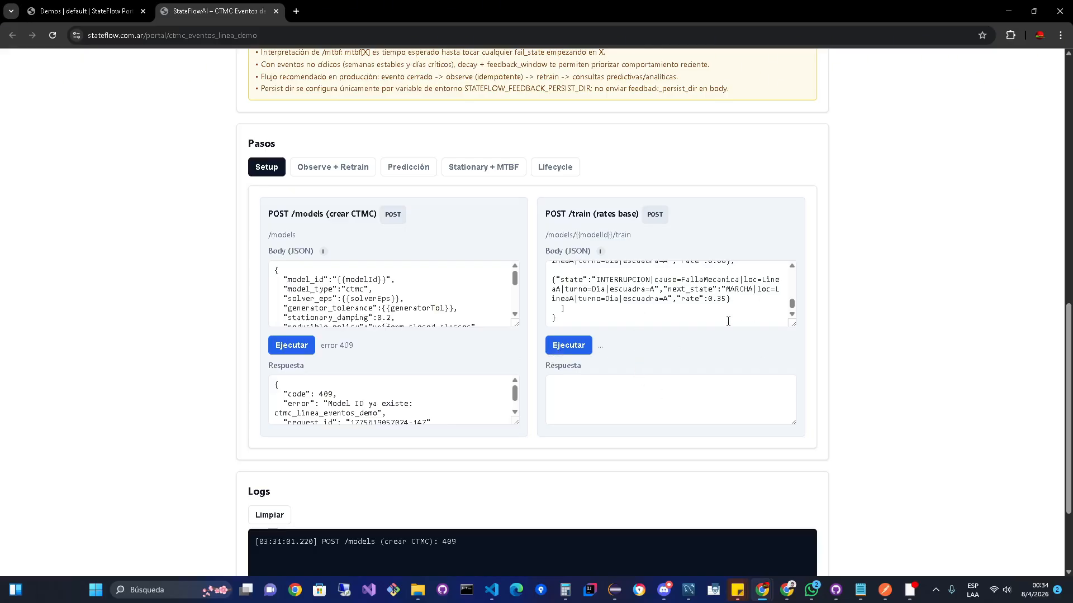
{"action": "scroll", "coordinate": [630, 391], "scroll_direction": "down", "scroll_amount": 2}
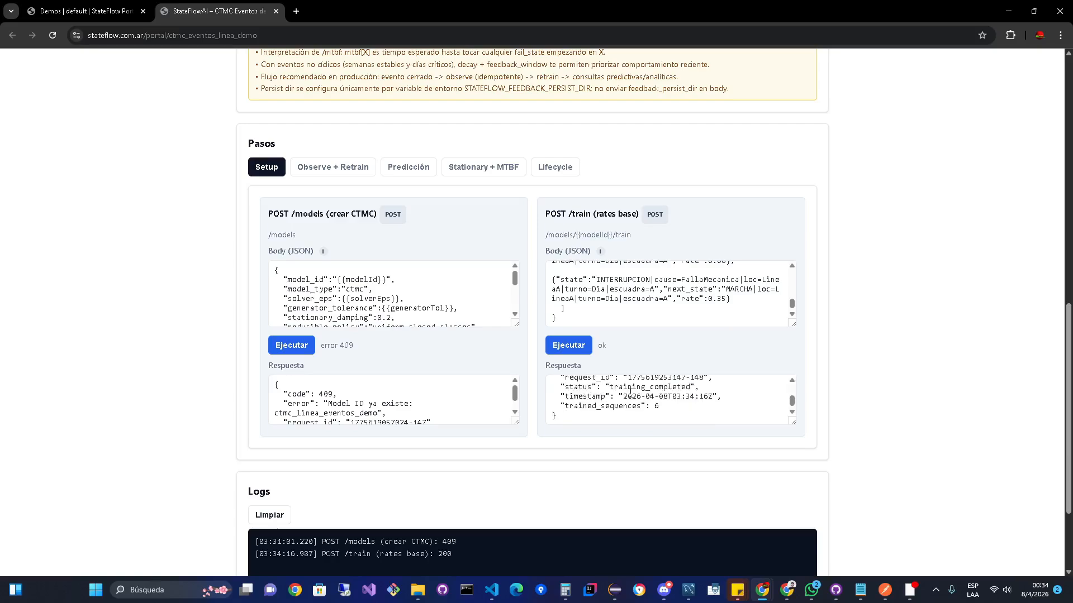
{"action": "scroll", "coordinate": [663, 400], "scroll_direction": "up", "scroll_amount": 3}
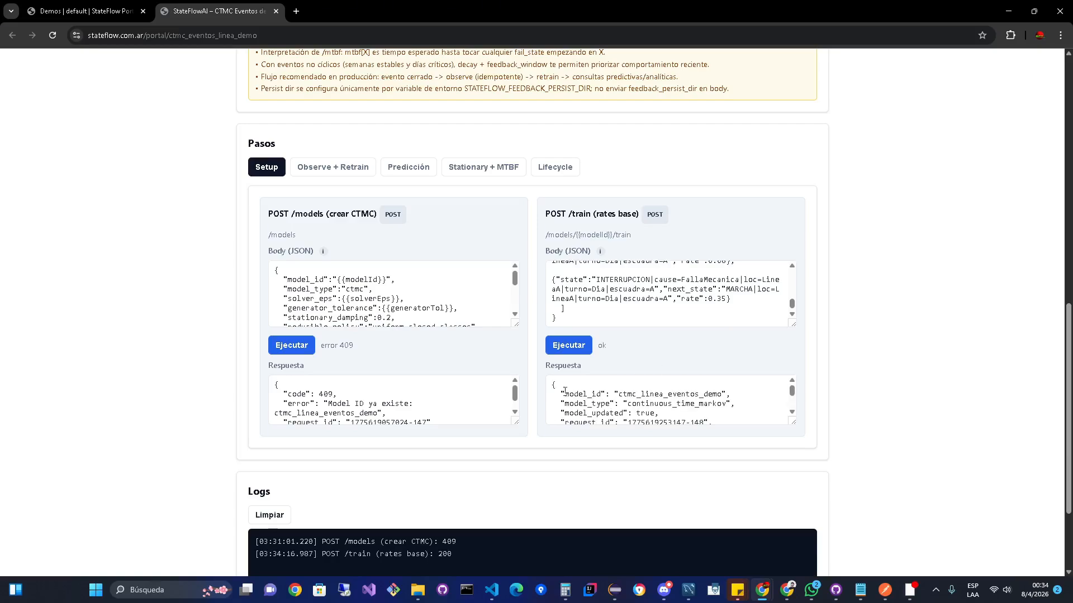
{"action": "double_click", "coordinate": [646, 395]}
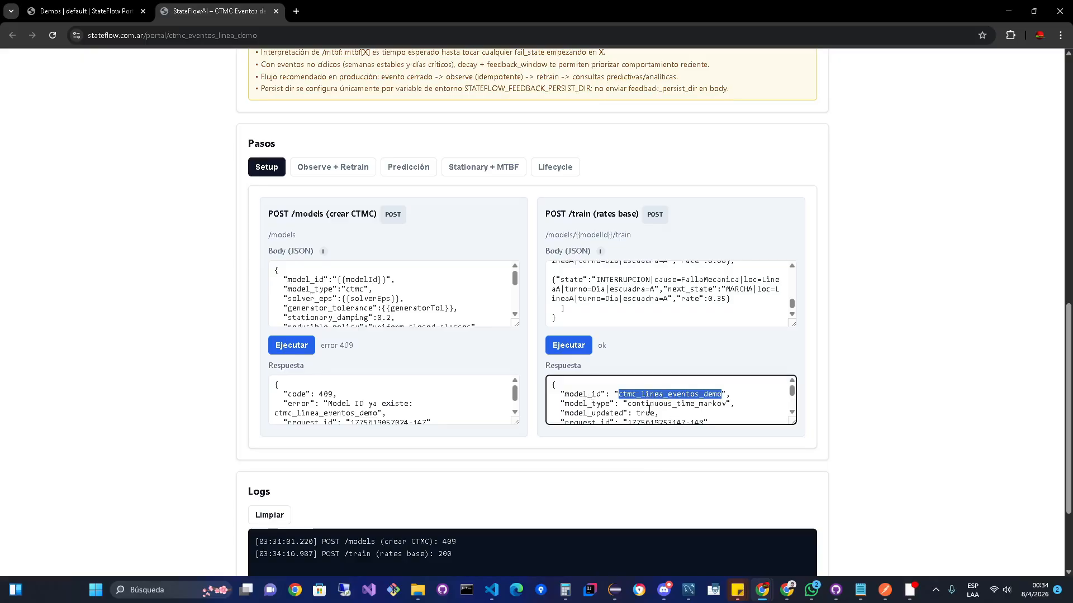
{"action": "double_click", "coordinate": [648, 403]}
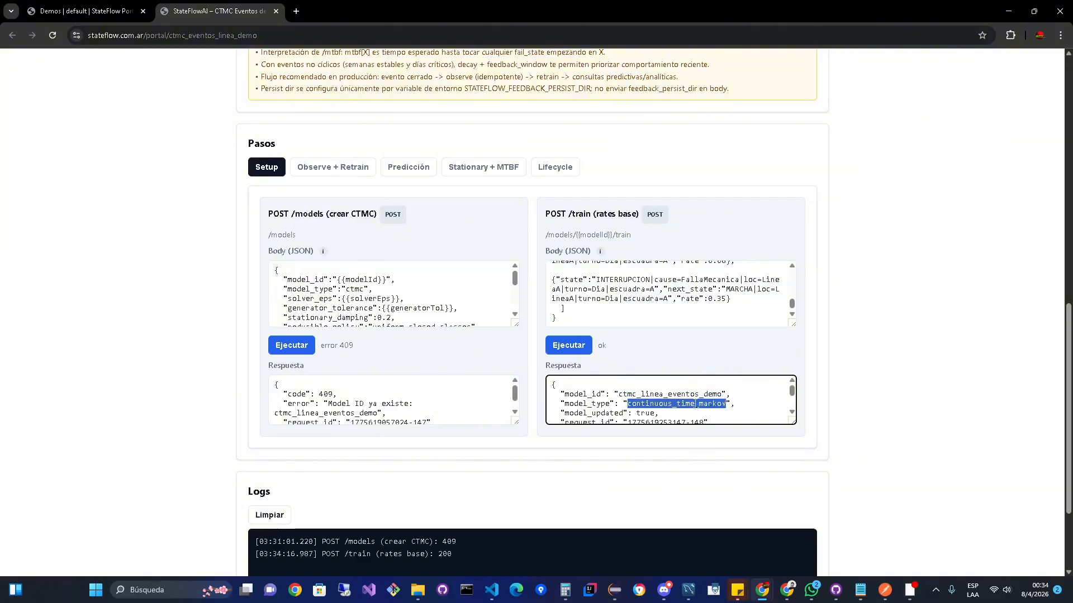
{"action": "scroll", "coordinate": [680, 398], "scroll_direction": "down", "scroll_amount": 2}
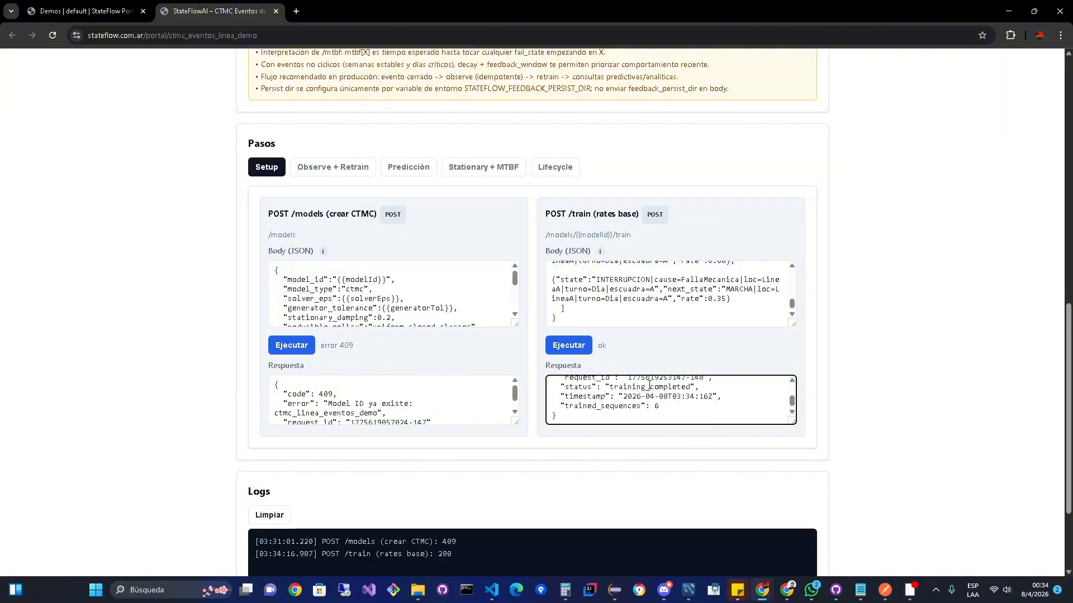
{"action": "scroll", "coordinate": [653, 394], "scroll_direction": "up", "scroll_amount": 2}
{"action": "scroll", "coordinate": [641, 408], "scroll_direction": "down", "scroll_amount": 2}
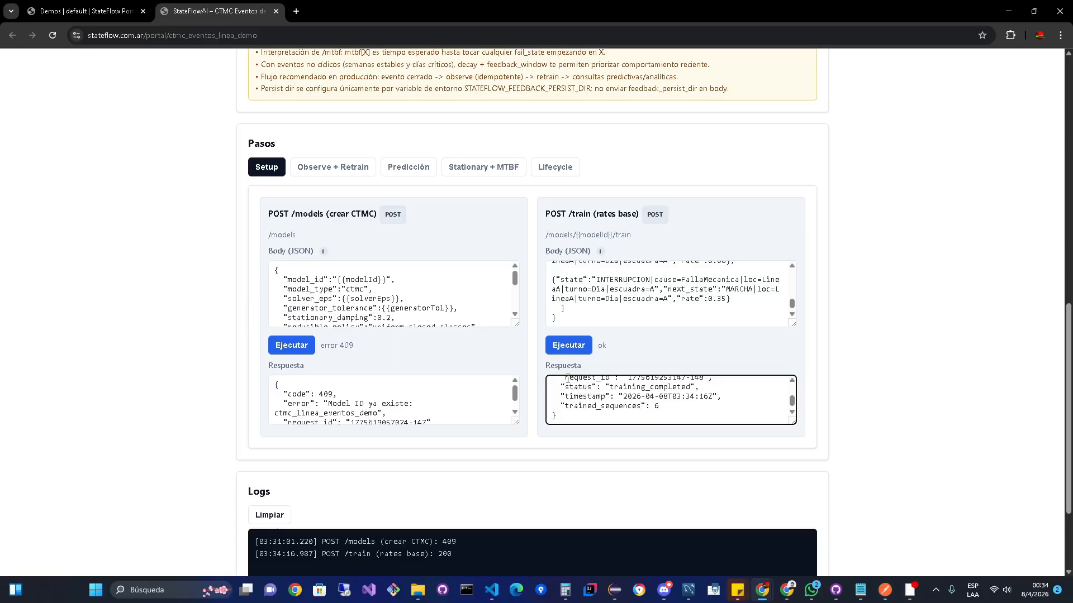
- Copy the full training response and replace the rates JSON in the Notepad document with it
{"action": "left_click_drag", "start_coordinate": [561, 378], "coordinate": [720, 403]}
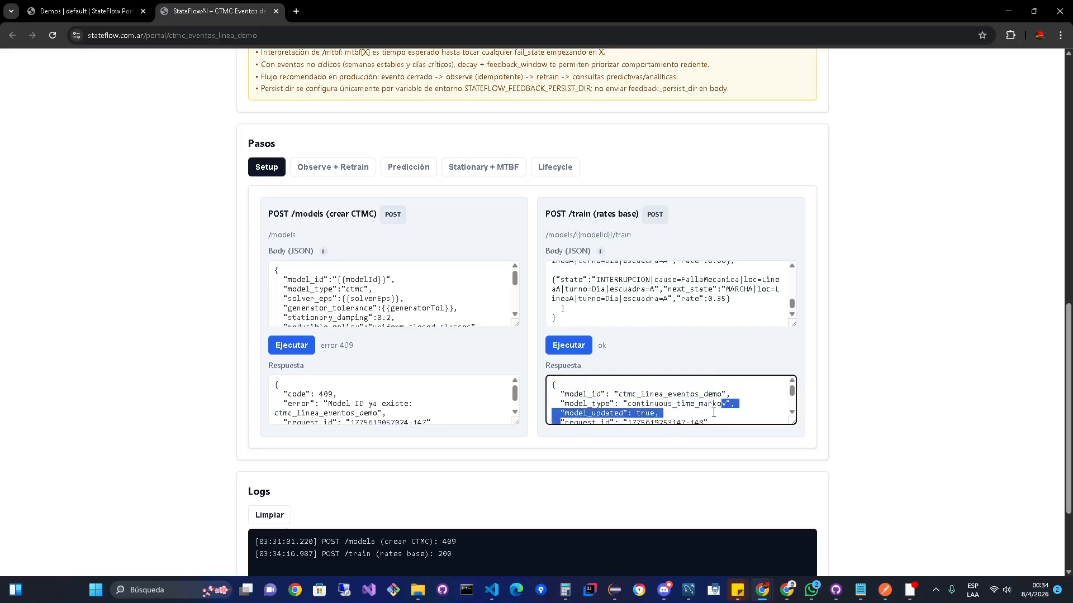
{"action": "left_click", "coordinate": [675, 406]}
{"action": "key", "text": "ctrl+a"}
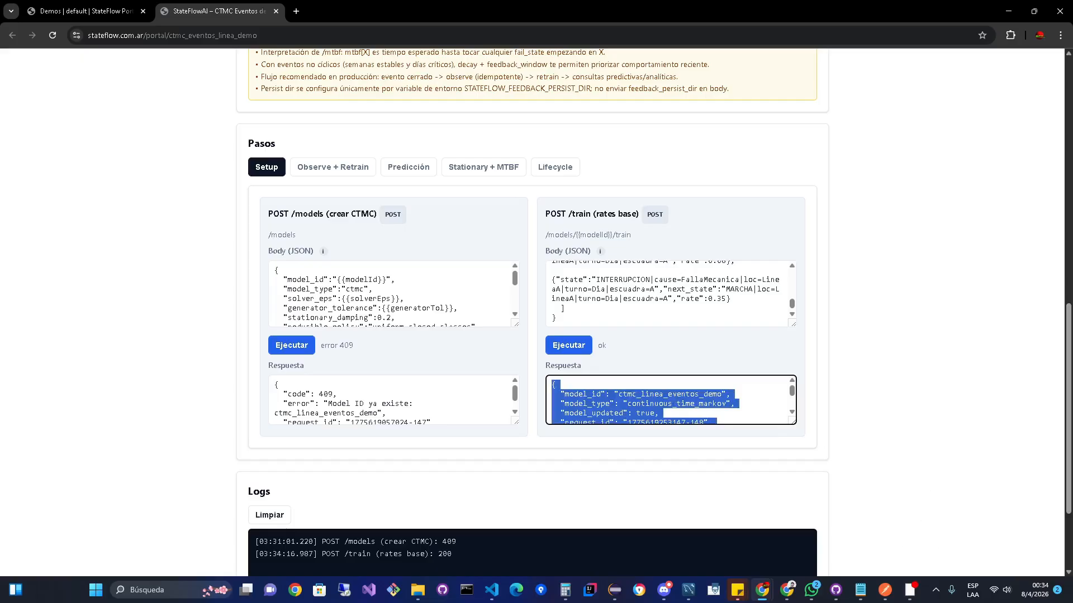
{"action": "left_click", "coordinate": [860, 590]}
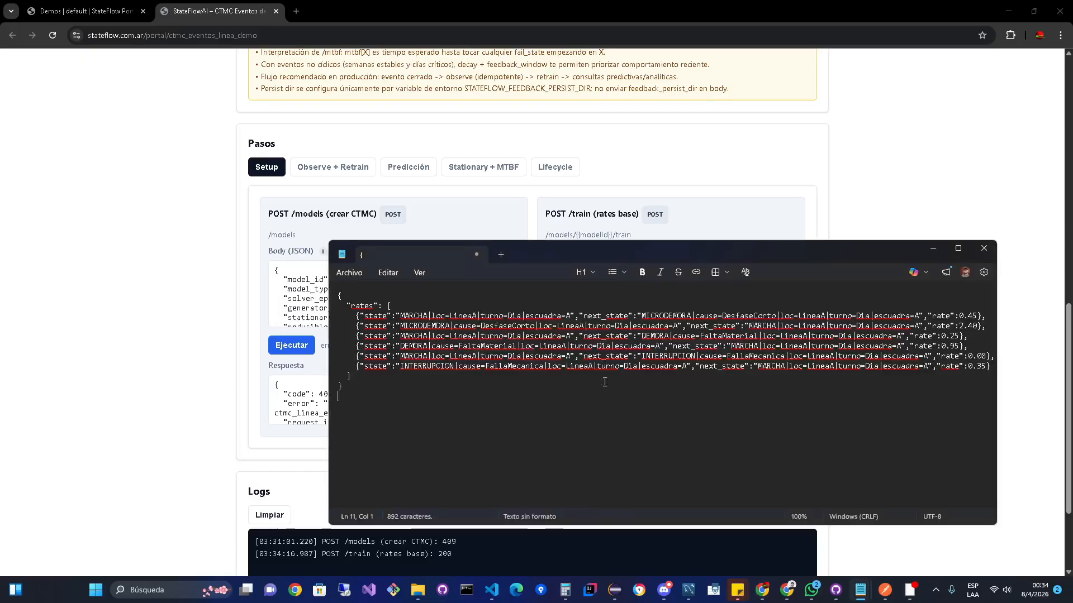
{"action": "left_click_drag", "start_coordinate": [350, 387], "coordinate": [315, 285]}
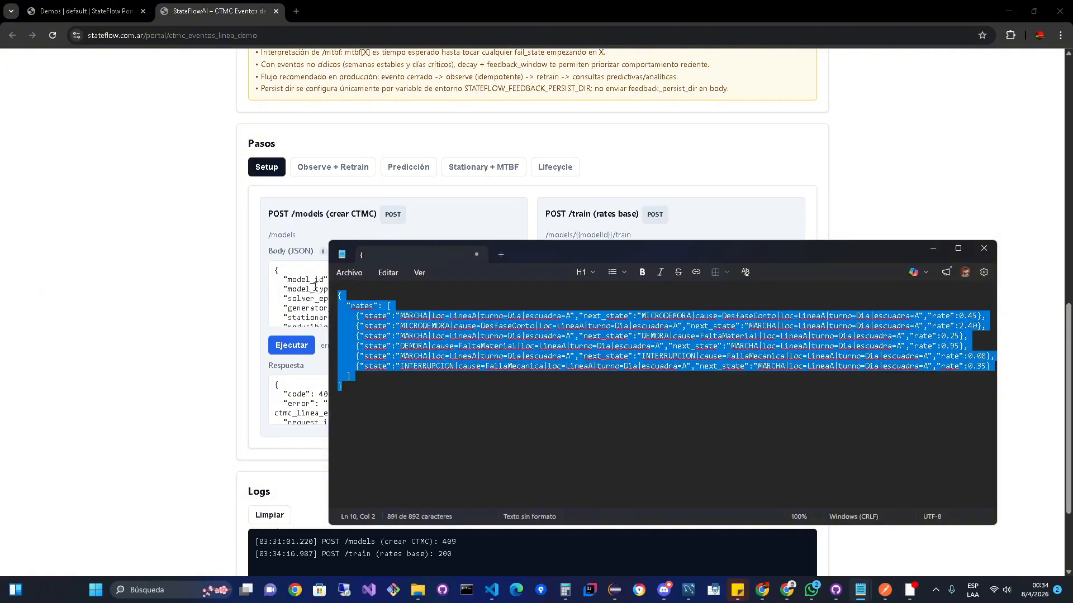
{"action": "key", "text": "ctrl+v"}
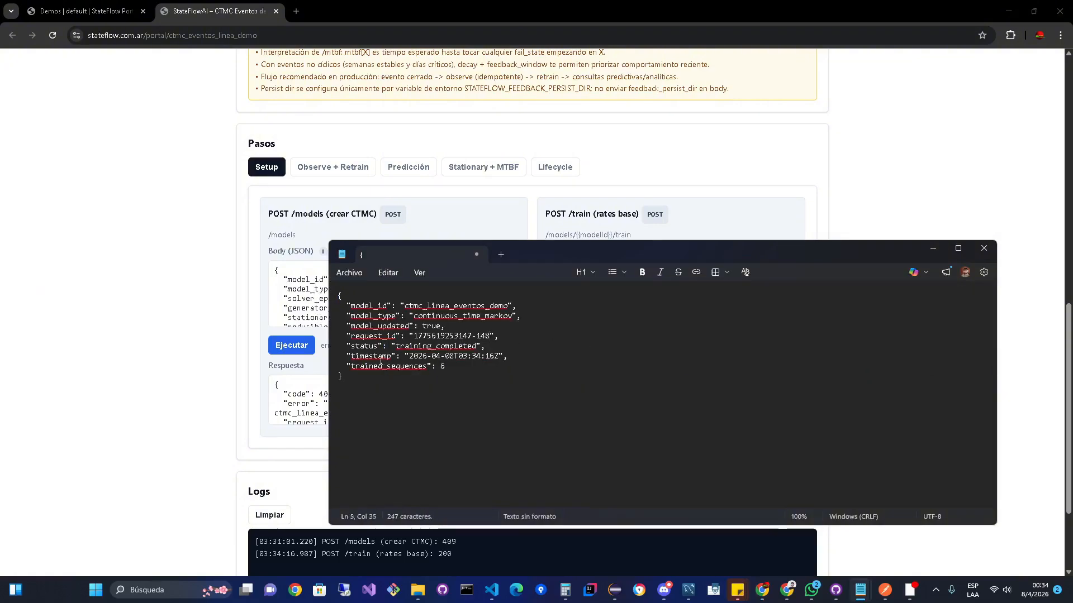
- Examine the status, timestamp and trained_sequences entries of the pasted training response
{"action": "left_click_drag", "start_coordinate": [348, 346], "coordinate": [488, 345]}
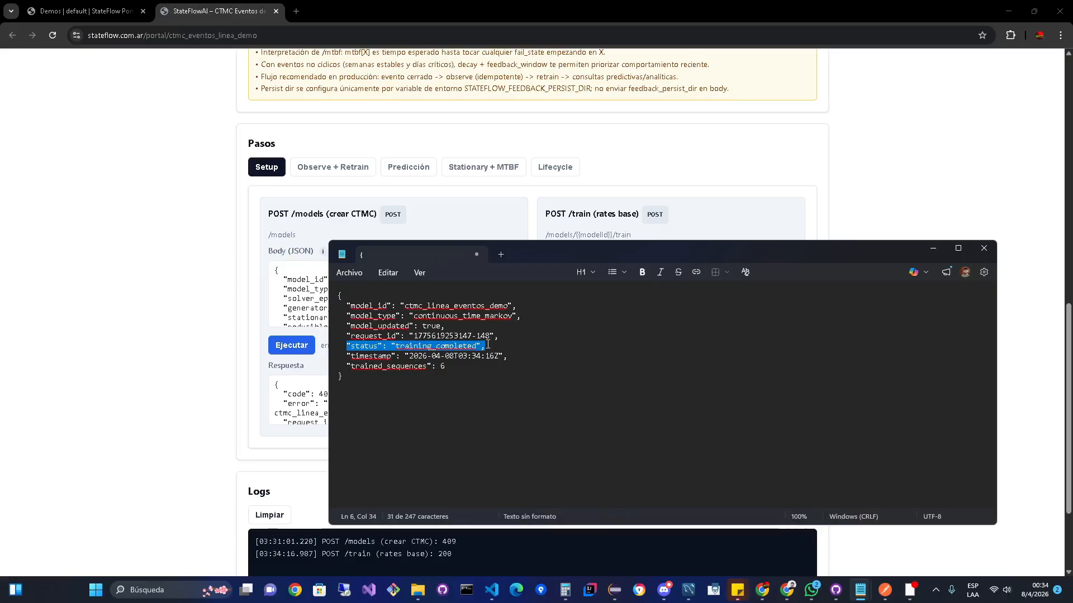
{"action": "double_click", "coordinate": [435, 350]}
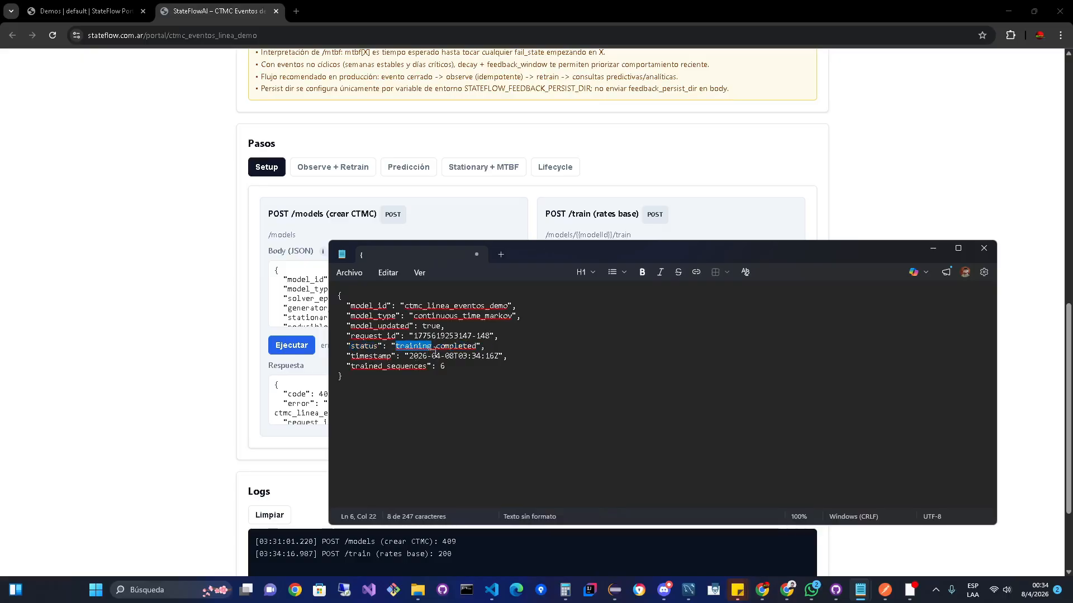
{"action": "left_click_drag", "start_coordinate": [506, 356], "coordinate": [331, 360]}
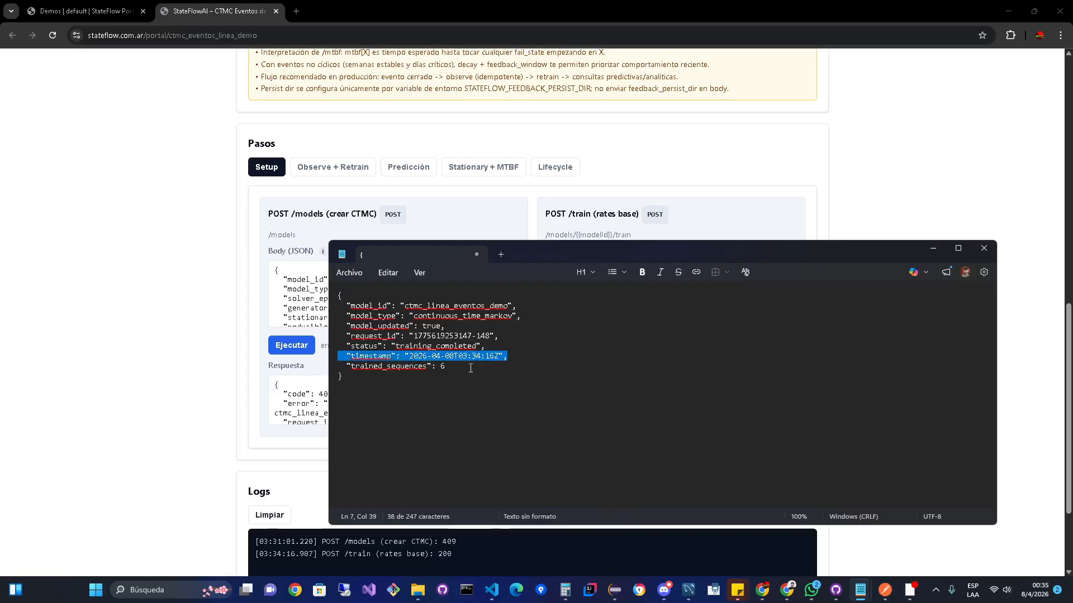
{"action": "left_click", "coordinate": [450, 368]}
{"action": "left_click_drag", "start_coordinate": [450, 367], "coordinate": [319, 374]}
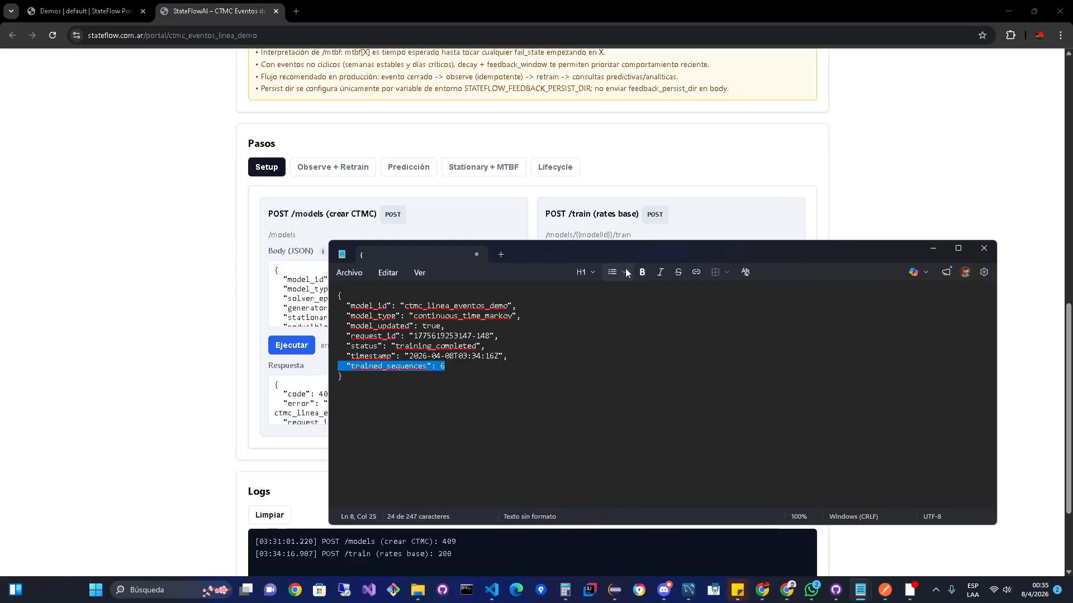
- Return to the StateFlowAI demo page and review the transition rates in the POST /train body
{"action": "left_click", "coordinate": [688, 237]}
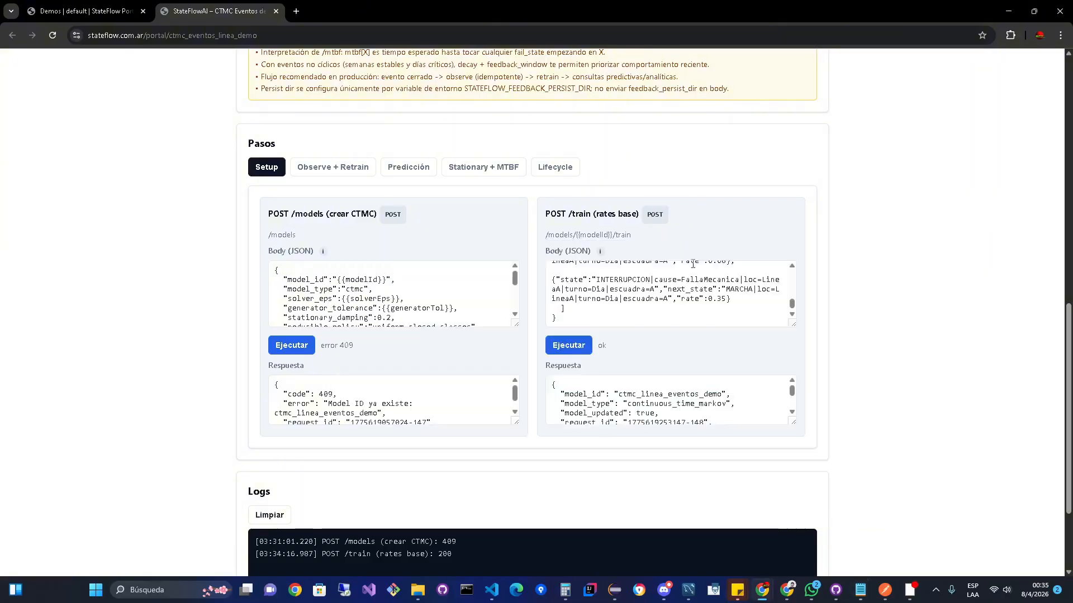
{"action": "scroll", "coordinate": [598, 298], "scroll_direction": "up", "scroll_amount": 2}
{"action": "scroll", "coordinate": [598, 299], "scroll_direction": "up", "scroll_amount": 2}
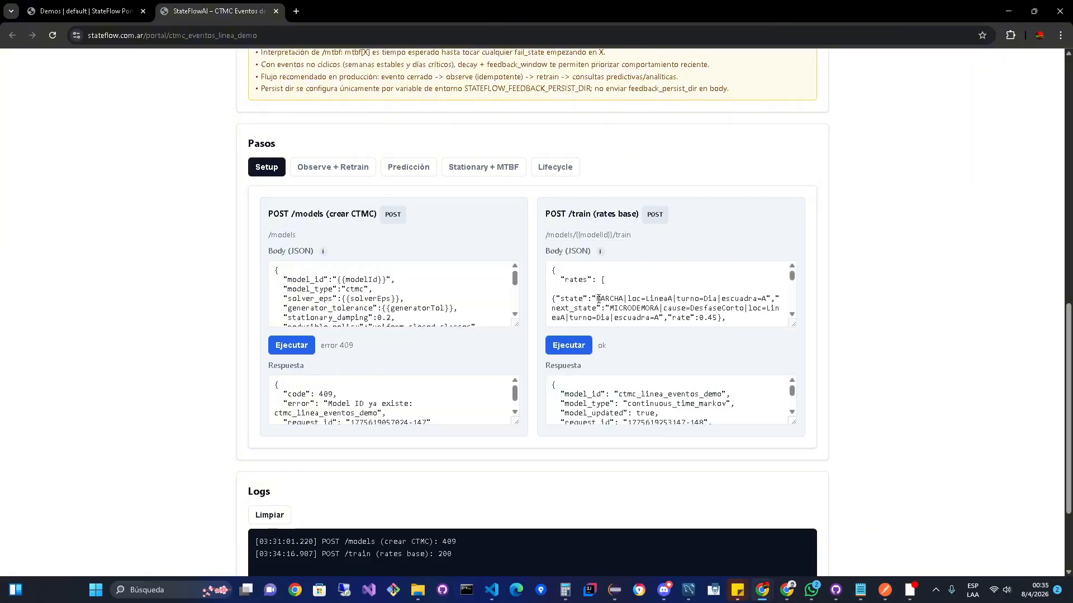
{"action": "scroll", "coordinate": [598, 299], "scroll_direction": "down", "scroll_amount": 3}
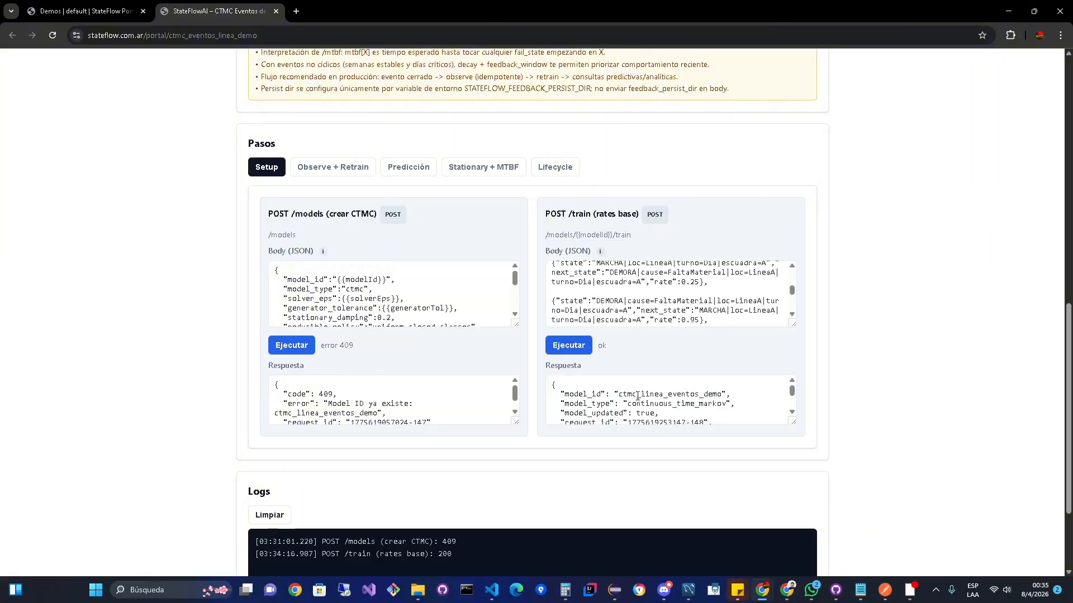
{"action": "scroll", "coordinate": [637, 396], "scroll_direction": "down", "scroll_amount": 2}
{"action": "scroll", "coordinate": [566, 416], "scroll_direction": "up", "scroll_amount": 3}
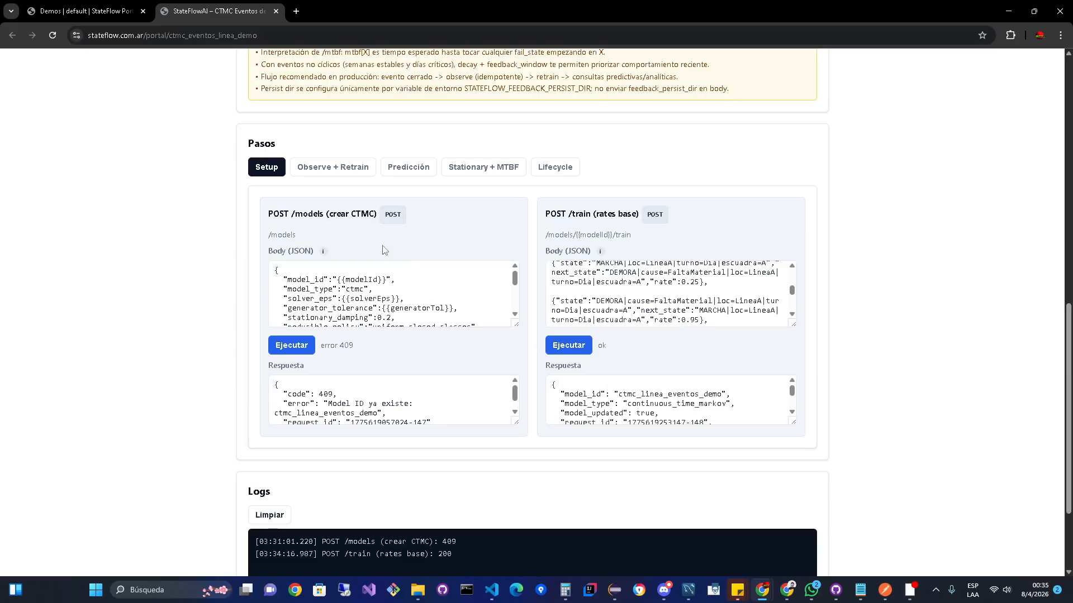
- Show the Observe + Retrain requests and copy the full JSON body of POST /observe (registro cerrado #1)
{"action": "left_click", "coordinate": [334, 170]}
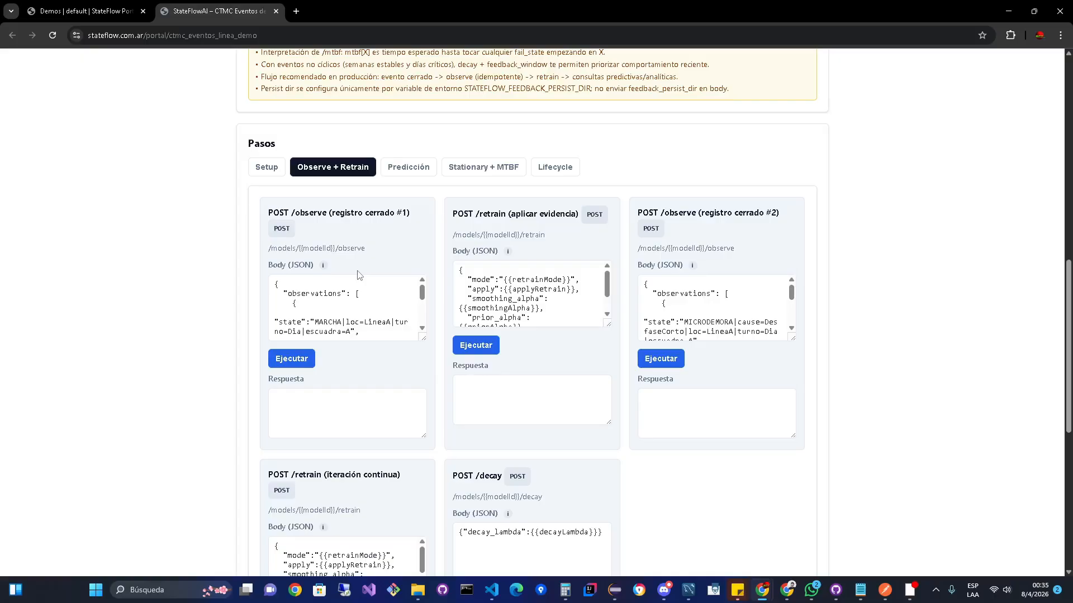
{"action": "scroll", "coordinate": [359, 289], "scroll_direction": "down", "scroll_amount": 1}
{"action": "scroll", "coordinate": [359, 289], "scroll_direction": "up", "scroll_amount": 1}
{"action": "left_click_drag", "start_coordinate": [277, 285], "coordinate": [332, 349]}
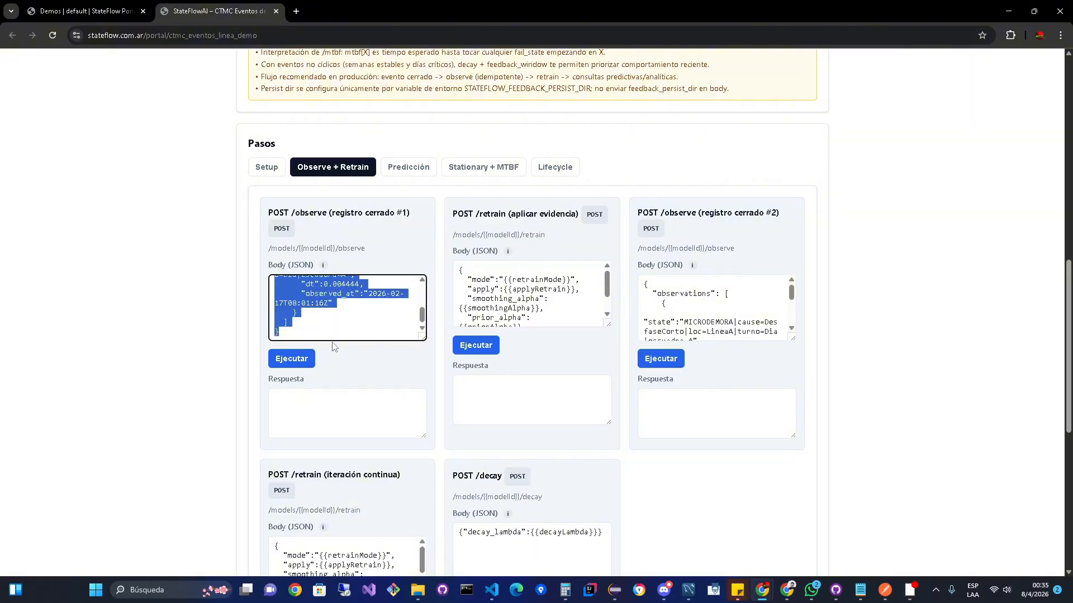
{"action": "right_click", "coordinate": [333, 301]}
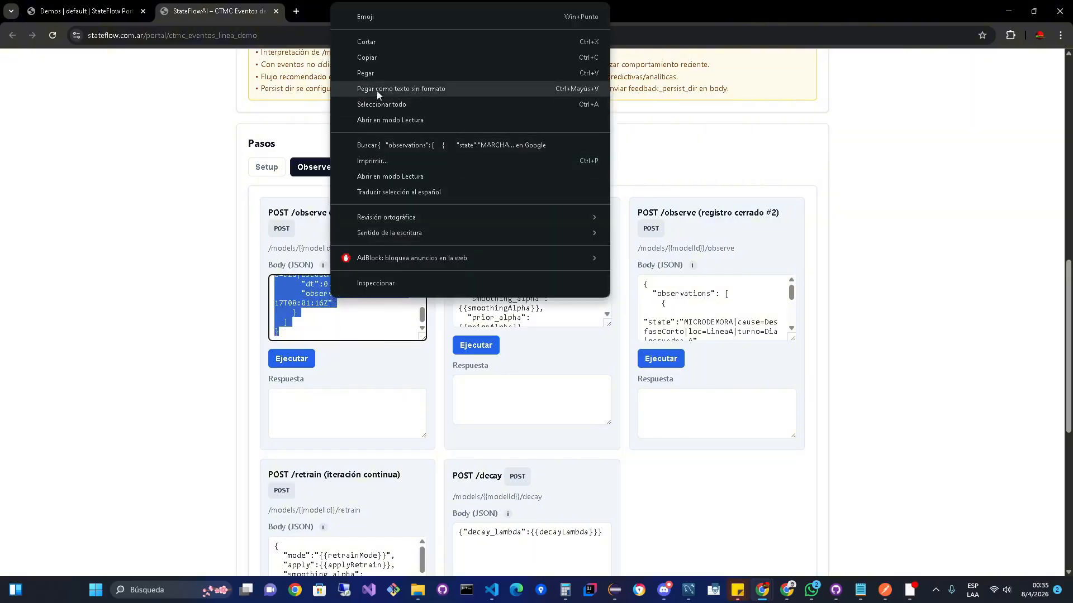
{"action": "left_click", "coordinate": [377, 62]}
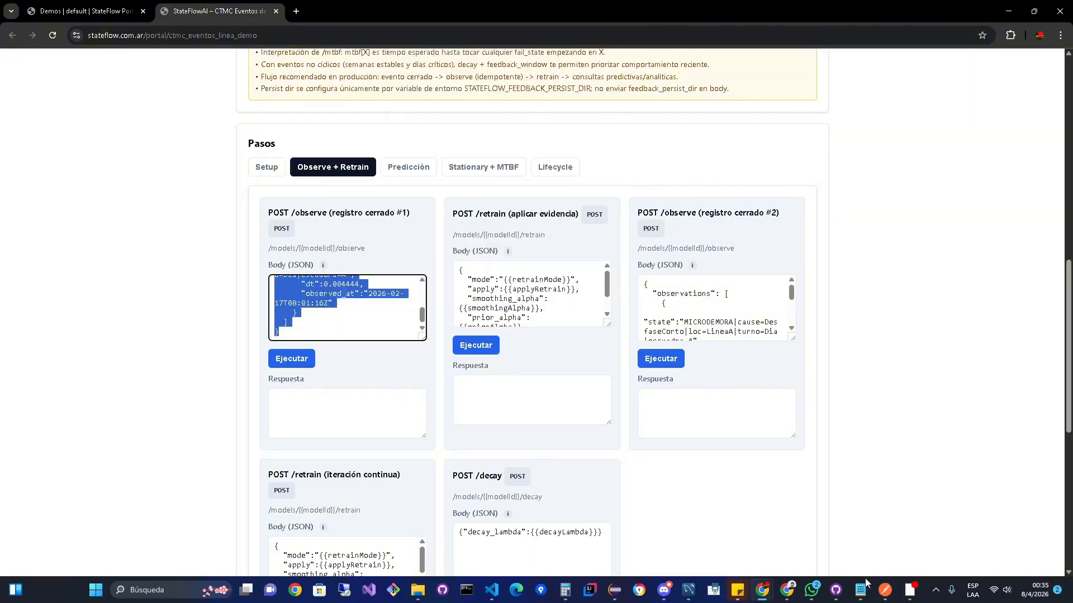
- Switch to Notepad and replace the training response with the copied observation JSON
{"action": "mouse_move", "coordinate": [860, 590]}
{"action": "left_click", "coordinate": [904, 552]}
{"action": "left_click", "coordinate": [372, 387]}
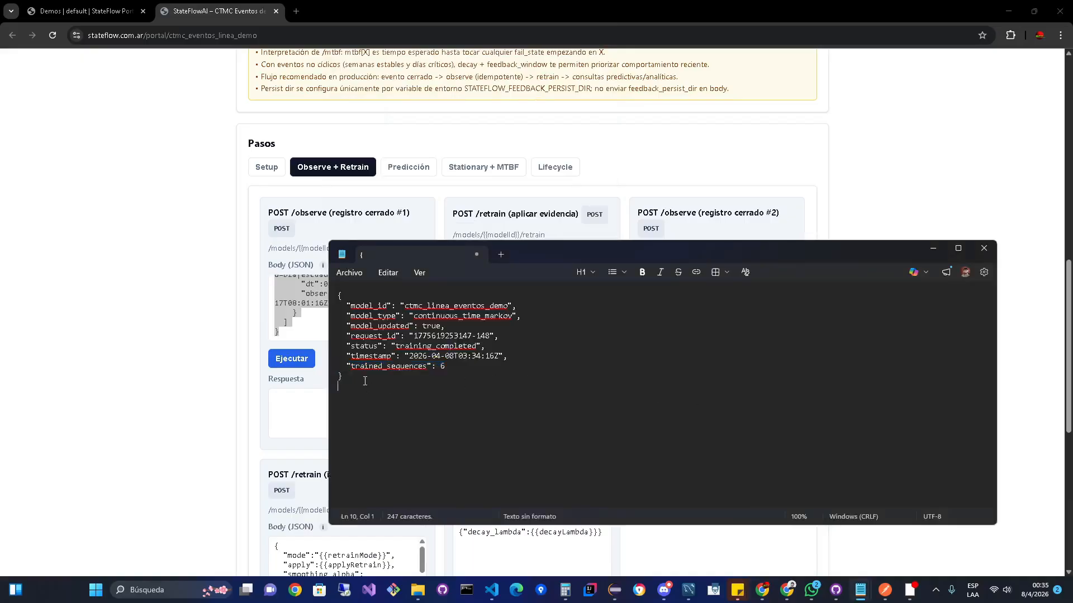
{"action": "left_click_drag", "start_coordinate": [363, 381], "coordinate": [305, 266]}
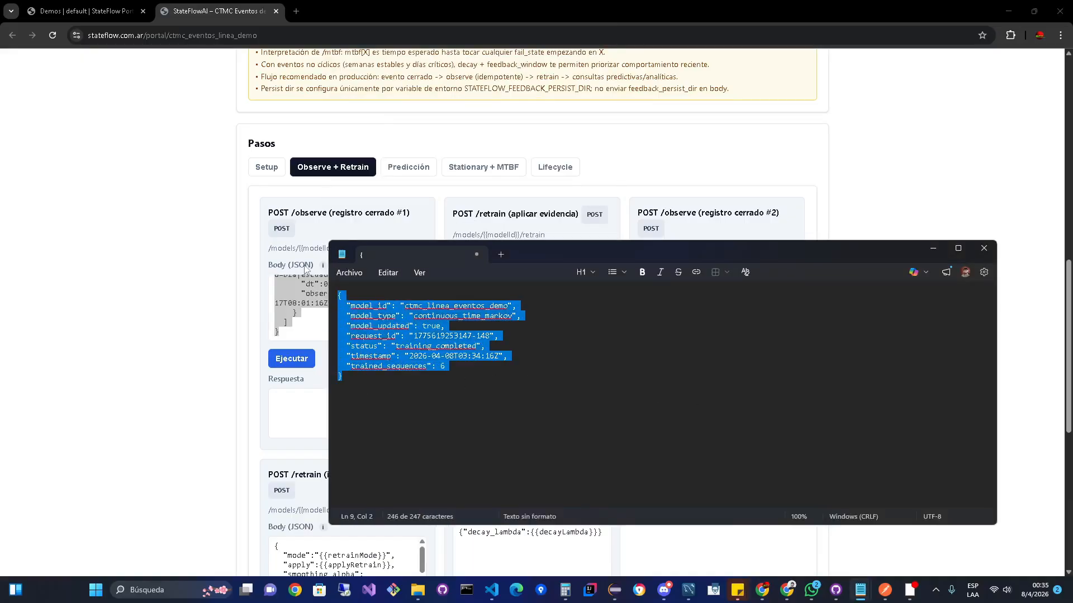
{"action": "type", "text": "{   \"observations\": [     {       \"state\":\"MARCHA|loc=LineaA|turno=Dia|escuadra=A\",       \"next_state\":\"MICRODEMORA|cause=DesfaseCorto|loc=LineaA|turno=Dia|escuadra=A\",       \"dt\":0.004444,       \"observed_at\":\"2026-02-17T08:01:16Z\"     }   ] }"}
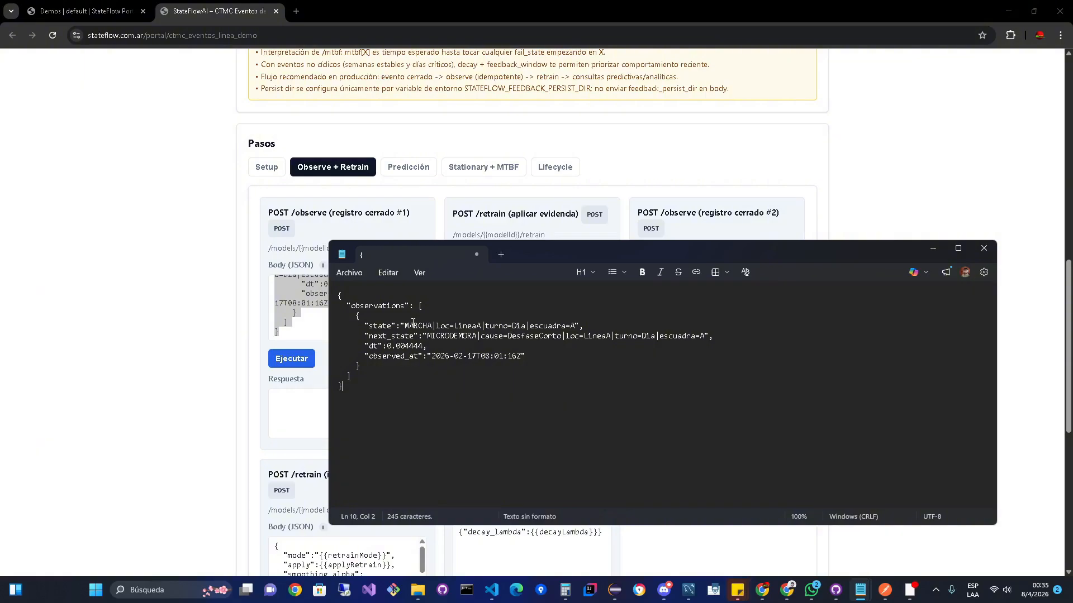
- Examine the state, next_state, dt and observed_at entries of the pasted observation
{"action": "left_click_drag", "start_coordinate": [403, 325], "coordinate": [577, 325]}
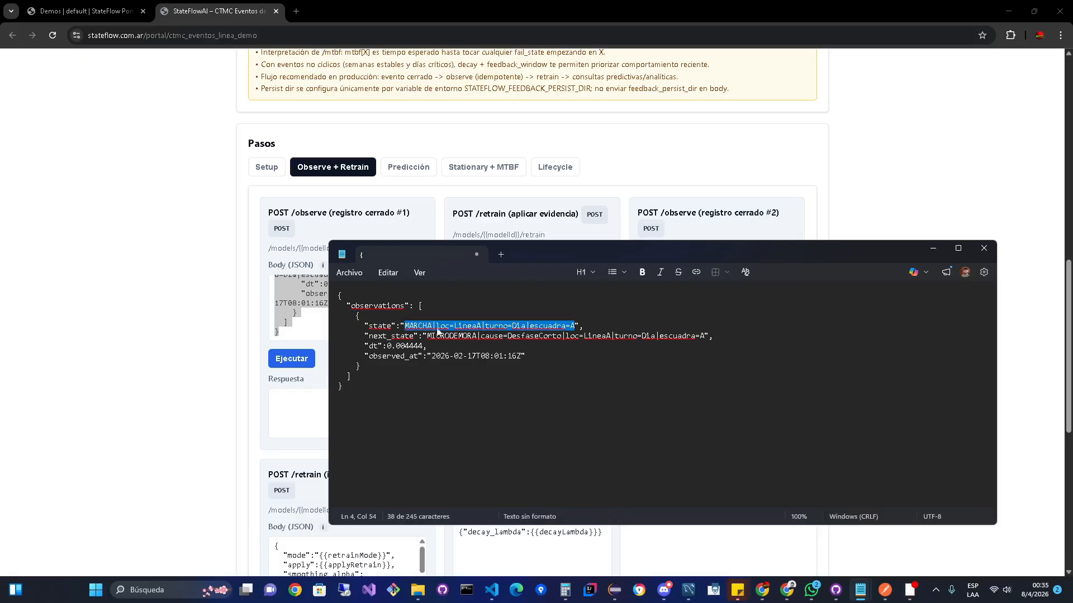
{"action": "left_click_drag", "start_coordinate": [427, 346], "coordinate": [389, 345]}
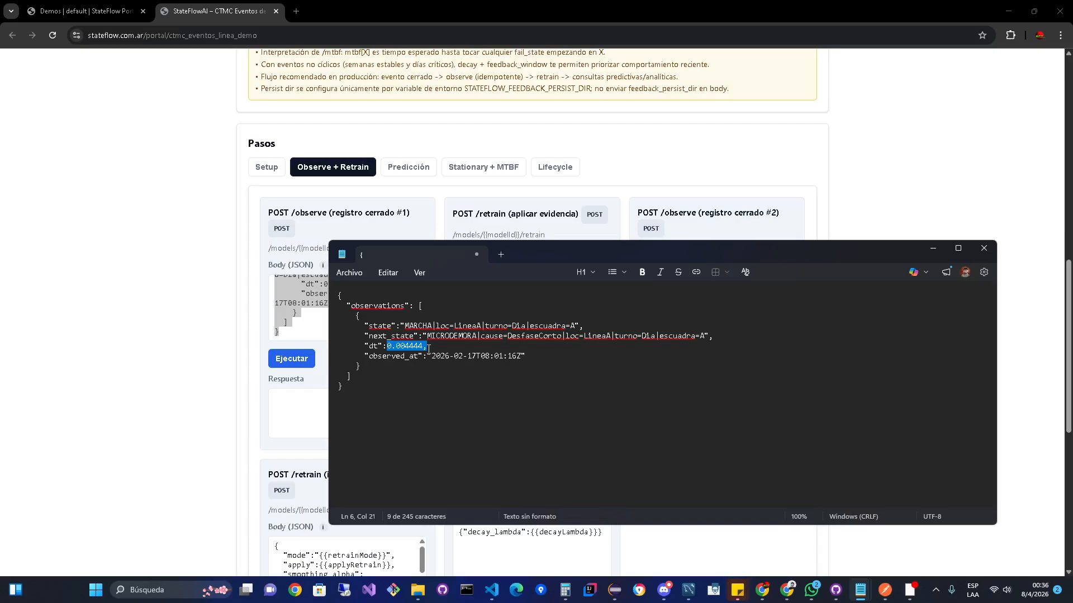
{"action": "double_click", "coordinate": [424, 327]}
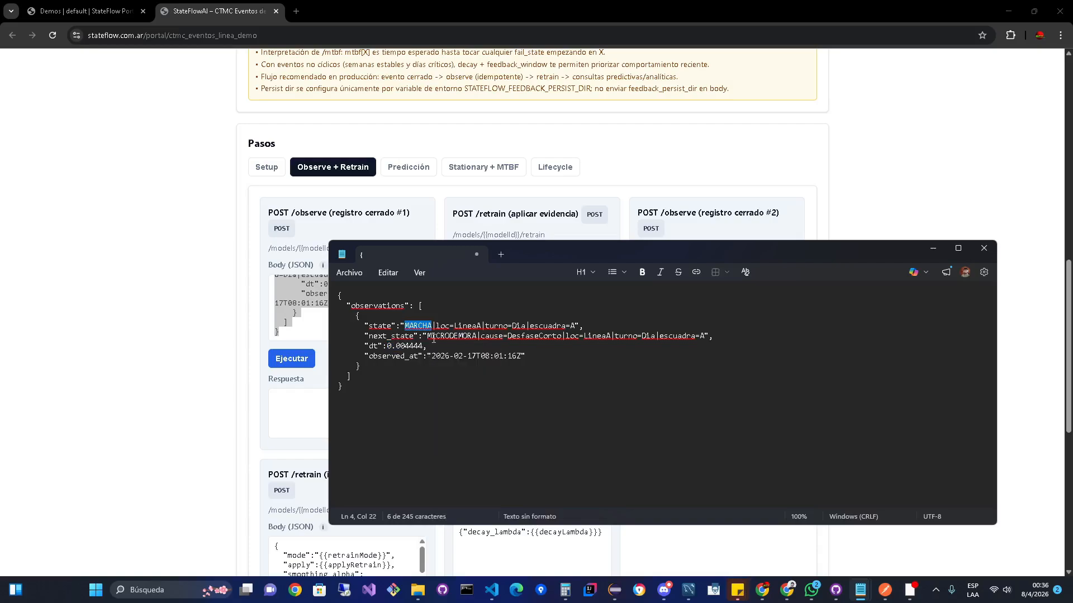
{"action": "double_click", "coordinate": [434, 335]}
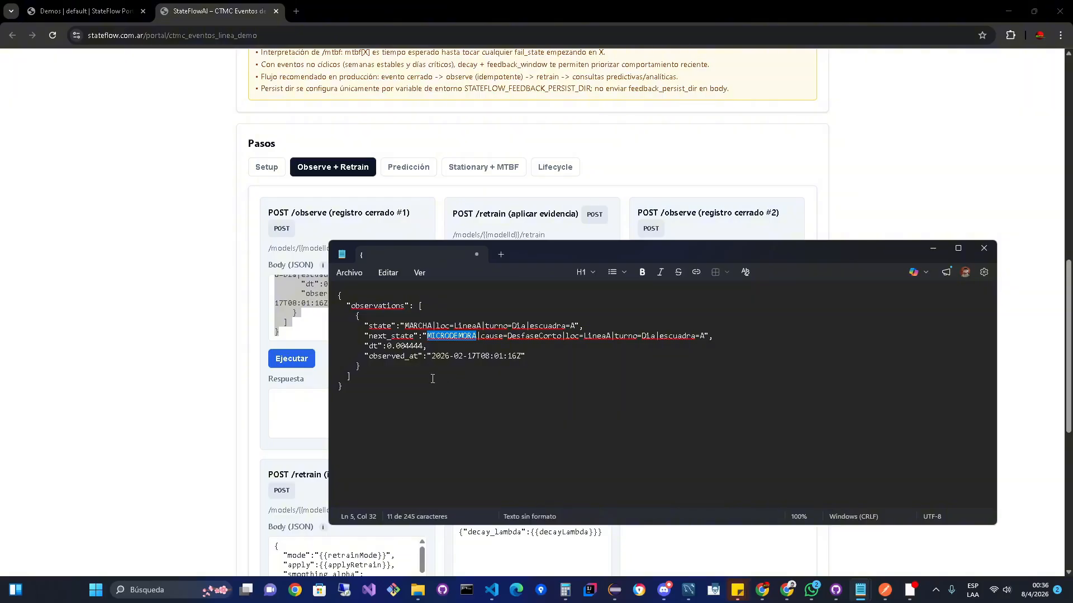
{"action": "left_click_drag", "start_coordinate": [526, 355], "coordinate": [364, 357]}
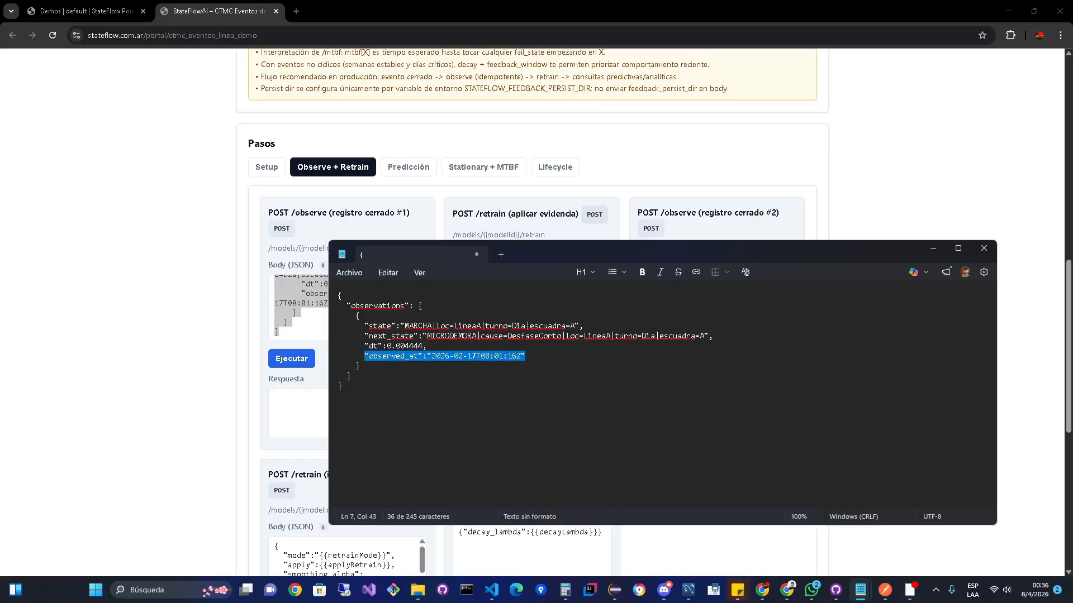
- Return to the StateFlowAI demo page, review the body of the second POST /observe request and run the first one
{"action": "left_click", "coordinate": [309, 232]}
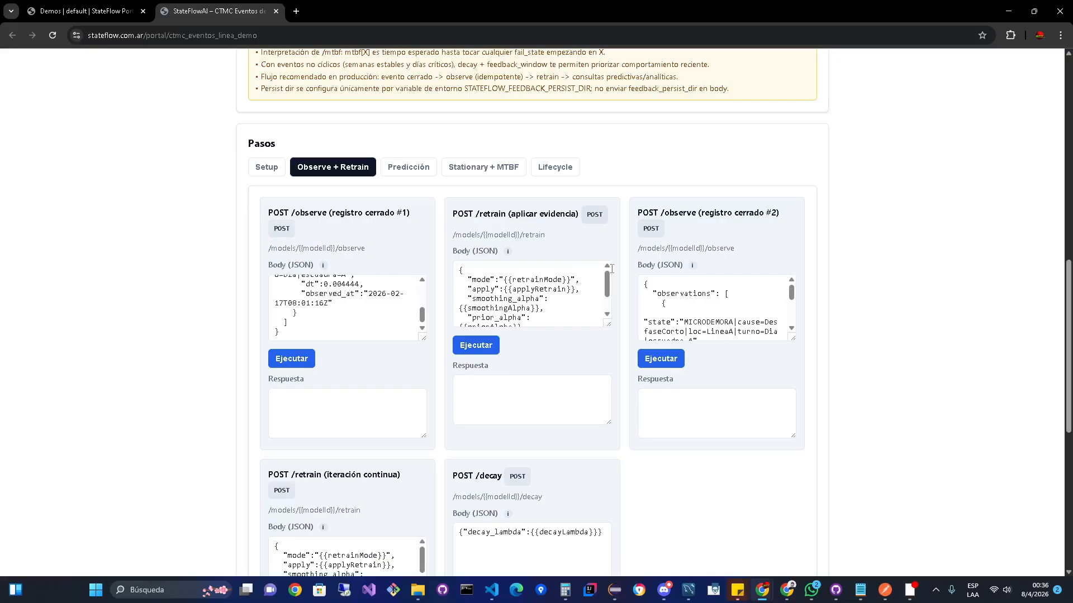
{"action": "scroll", "coordinate": [706, 312], "scroll_direction": "down", "scroll_amount": 2}
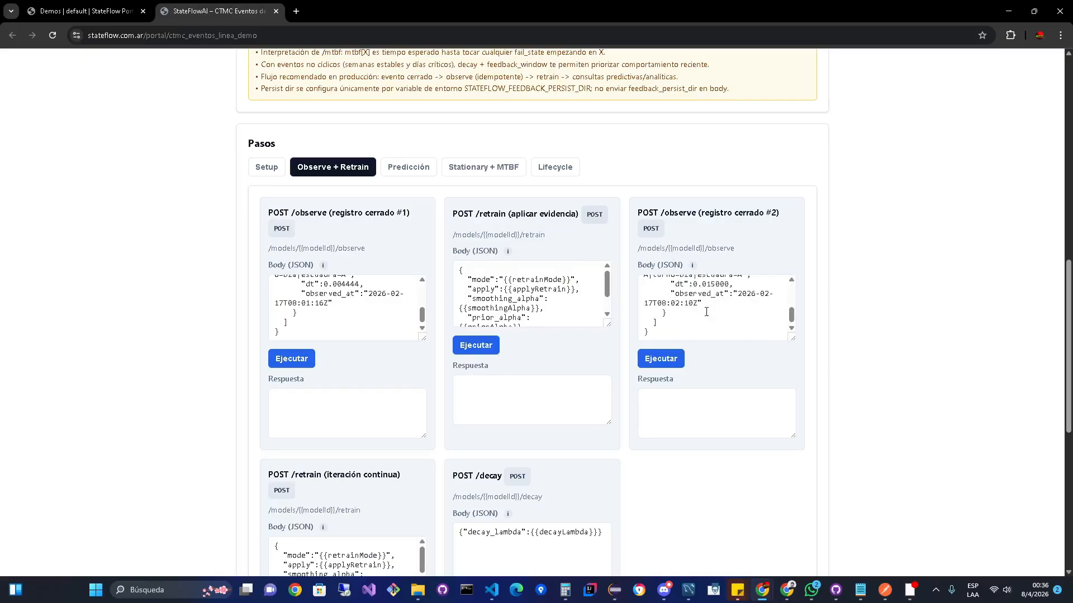
{"action": "scroll", "coordinate": [706, 311], "scroll_direction": "up", "scroll_amount": 1}
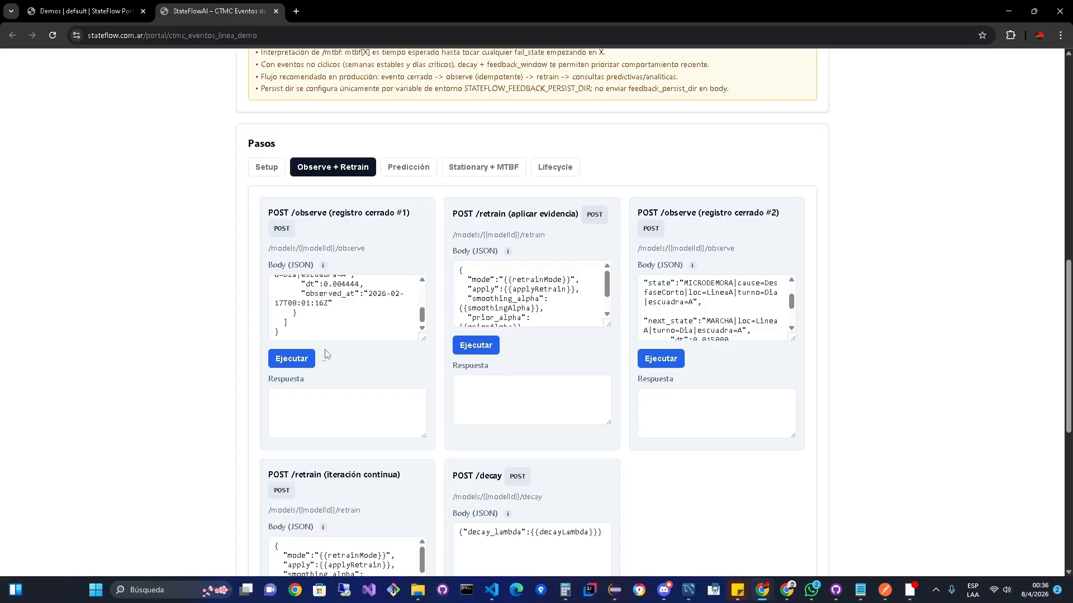
- Review the smoothing and prior parameters in the POST /retrain (aplicar evidencia) body and run the request
{"action": "left_click", "coordinate": [515, 305]}
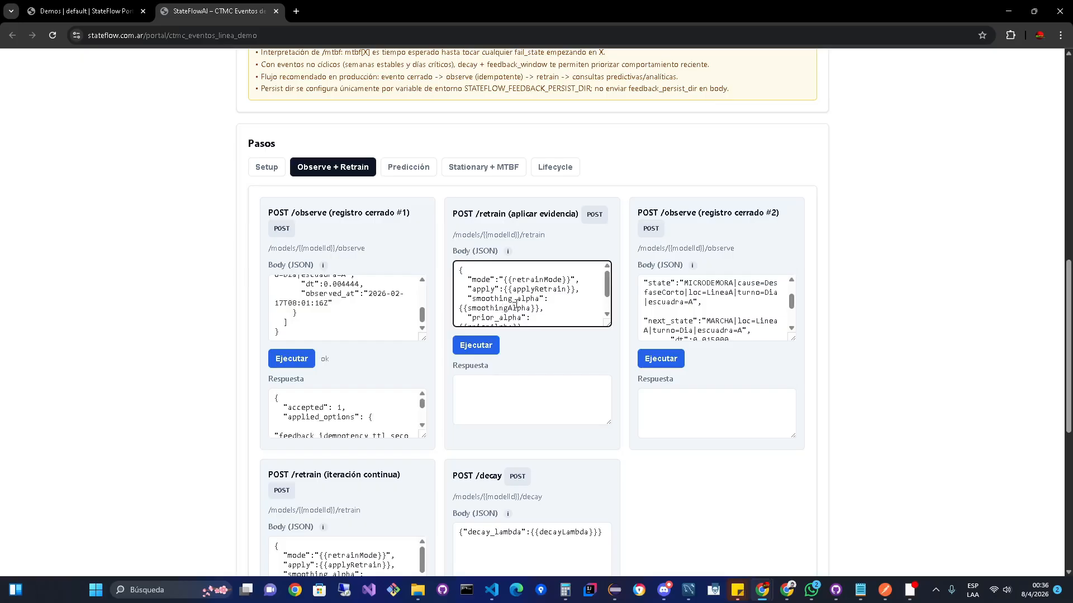
{"action": "scroll", "coordinate": [522, 292], "scroll_direction": "down", "scroll_amount": 3}
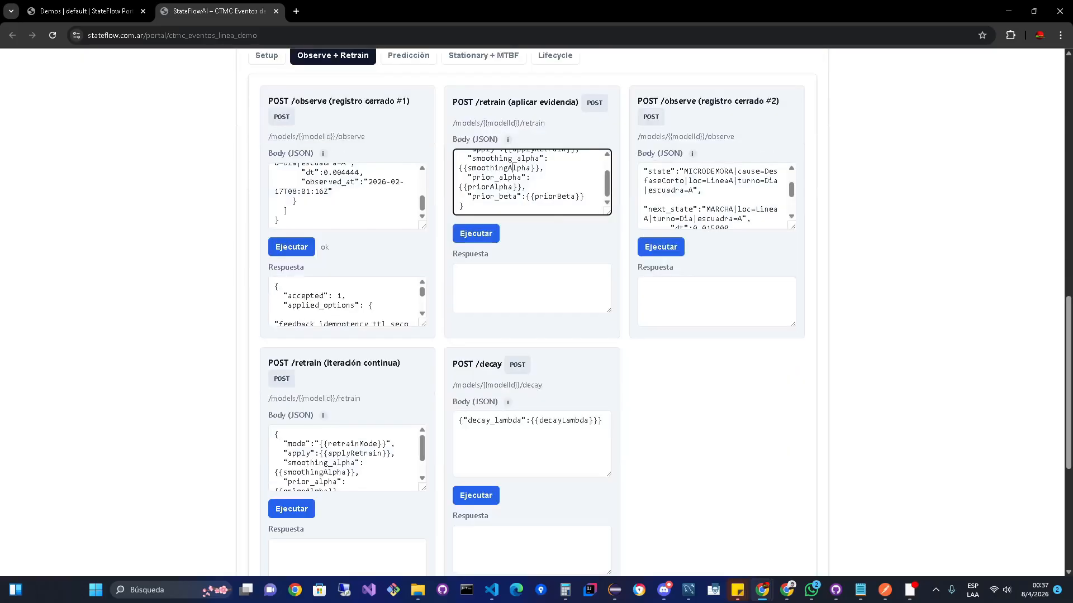
{"action": "scroll", "coordinate": [587, 300], "scroll_direction": "up", "scroll_amount": 2}
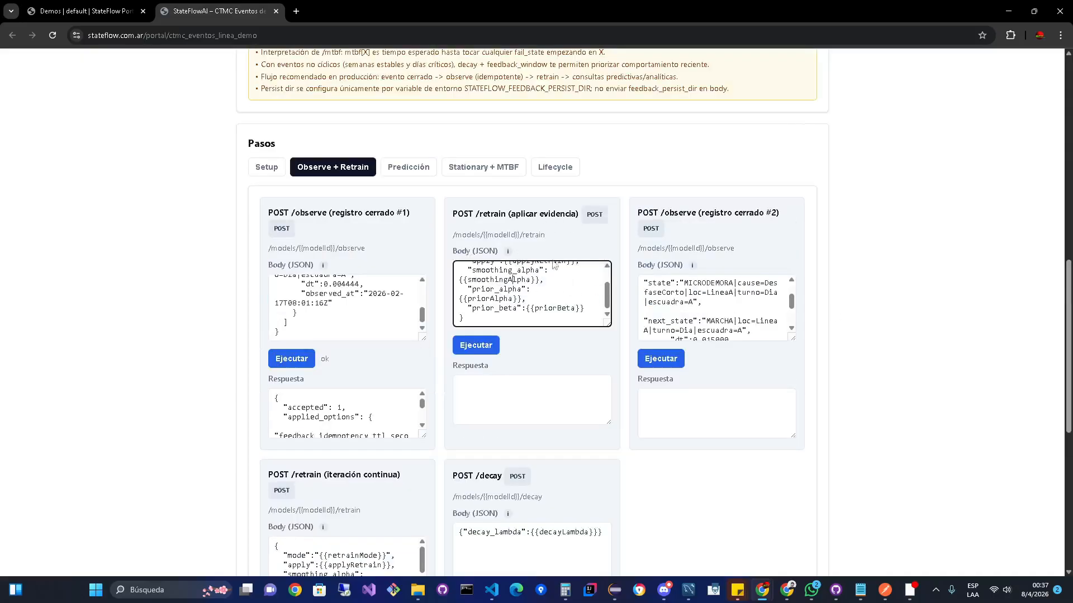
{"action": "scroll", "coordinate": [551, 298], "scroll_direction": "up", "scroll_amount": 2}
{"action": "scroll", "coordinate": [551, 297], "scroll_direction": "down", "scroll_amount": 2}
{"action": "double_click", "coordinate": [552, 309]}
{"action": "left_click", "coordinate": [480, 347]}
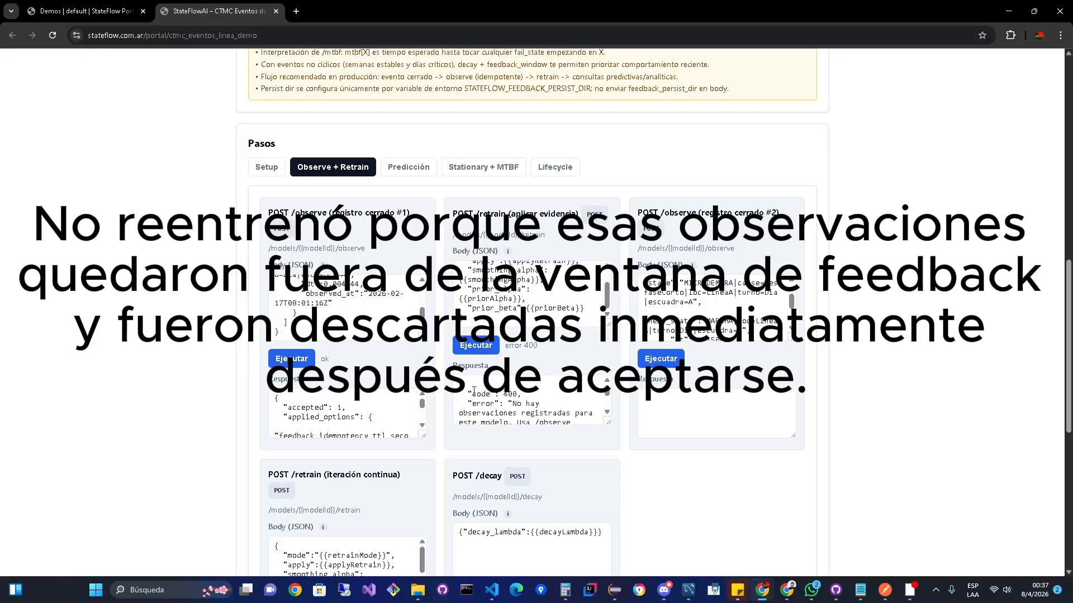
- Read through the responses of POST /retrain (aplicar evidencia) and POST /observe (registro cerrado #1)
{"action": "scroll", "coordinate": [413, 403], "scroll_direction": "down", "scroll_amount": 2}
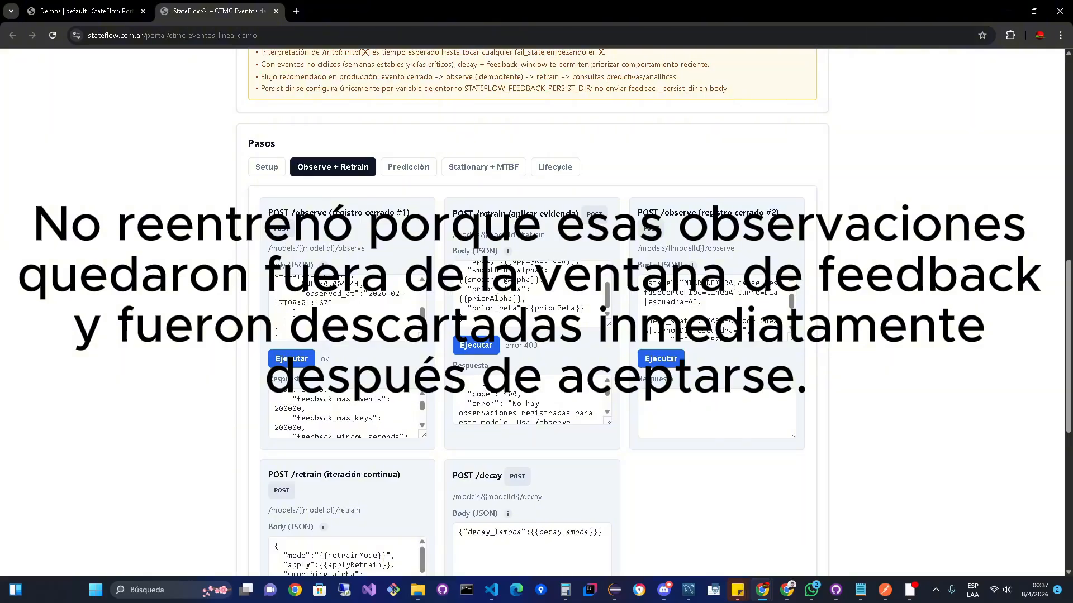
{"action": "scroll", "coordinate": [517, 395], "scroll_direction": "down", "scroll_amount": 2}
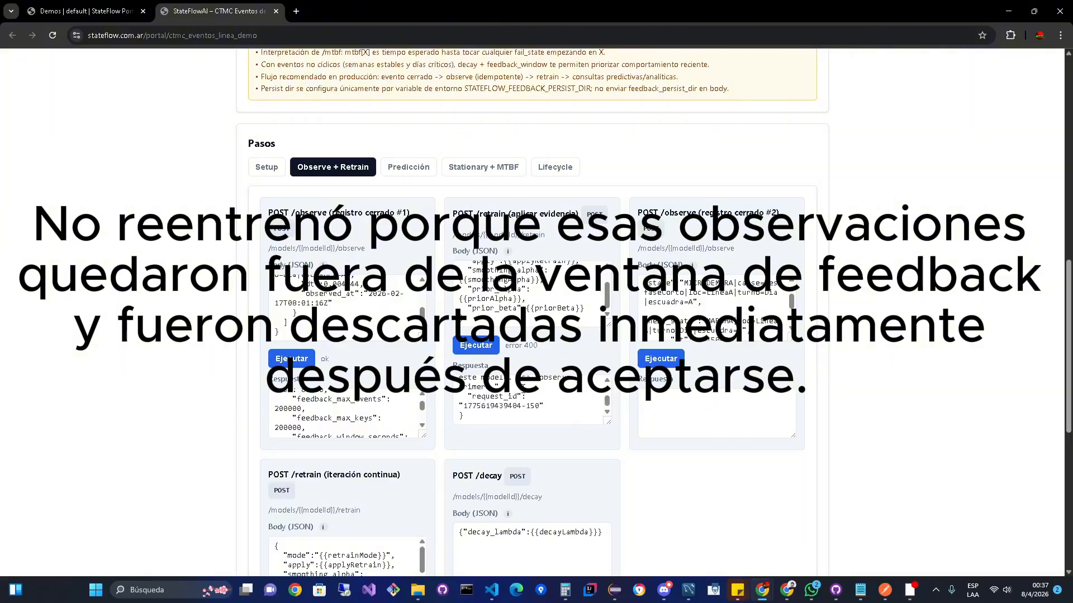
{"action": "scroll", "coordinate": [518, 403], "scroll_direction": "up", "scroll_amount": 2}
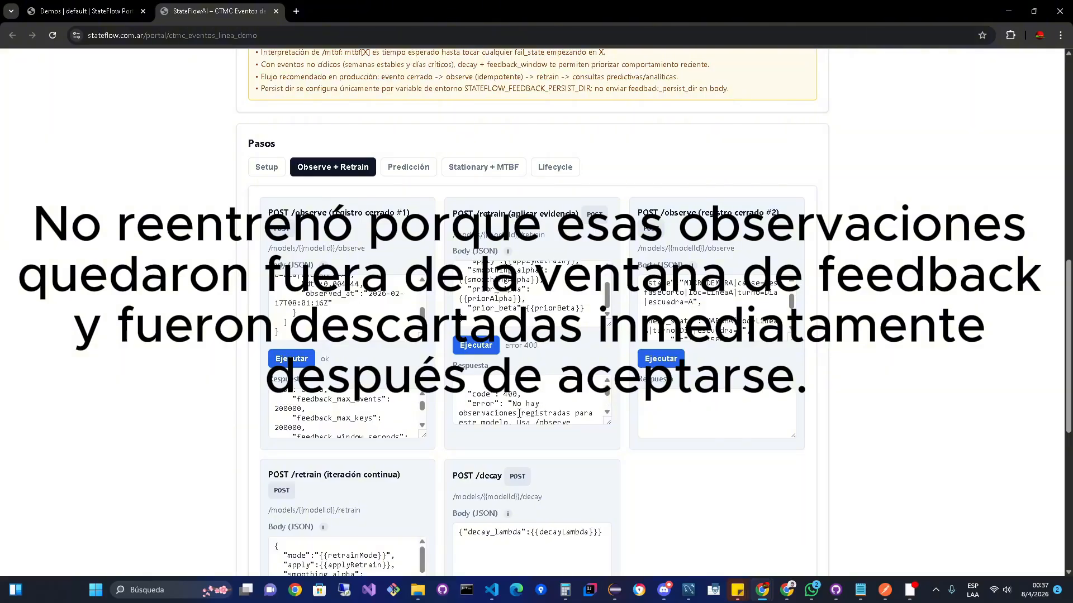
{"action": "scroll", "coordinate": [567, 412], "scroll_direction": "down", "scroll_amount": 2}
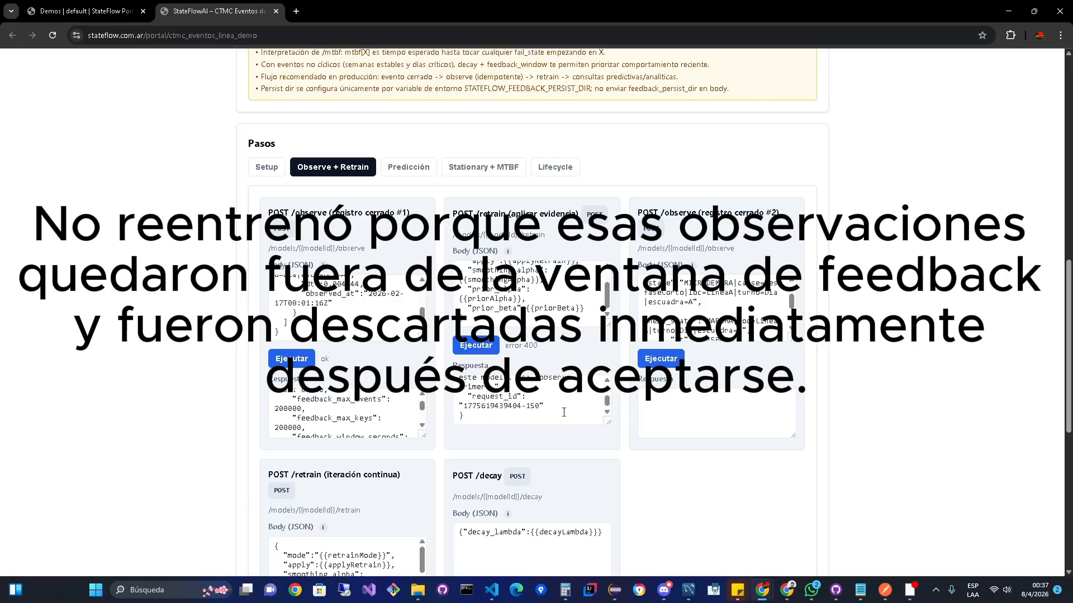
{"action": "scroll", "coordinate": [389, 412], "scroll_direction": "down", "scroll_amount": 5}
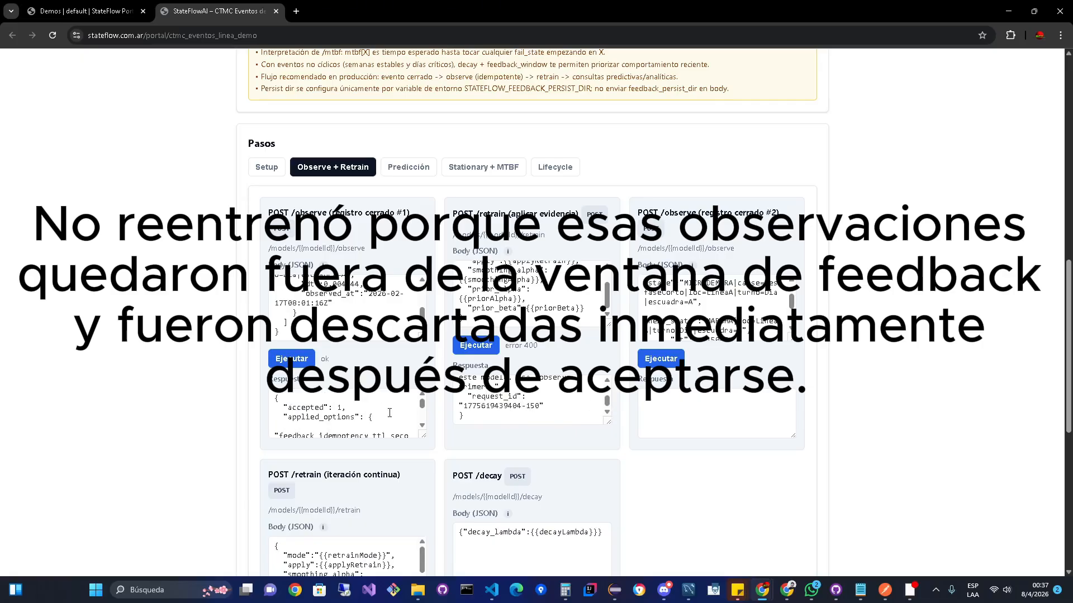
{"action": "scroll", "coordinate": [389, 412], "scroll_direction": "down", "scroll_amount": 4}
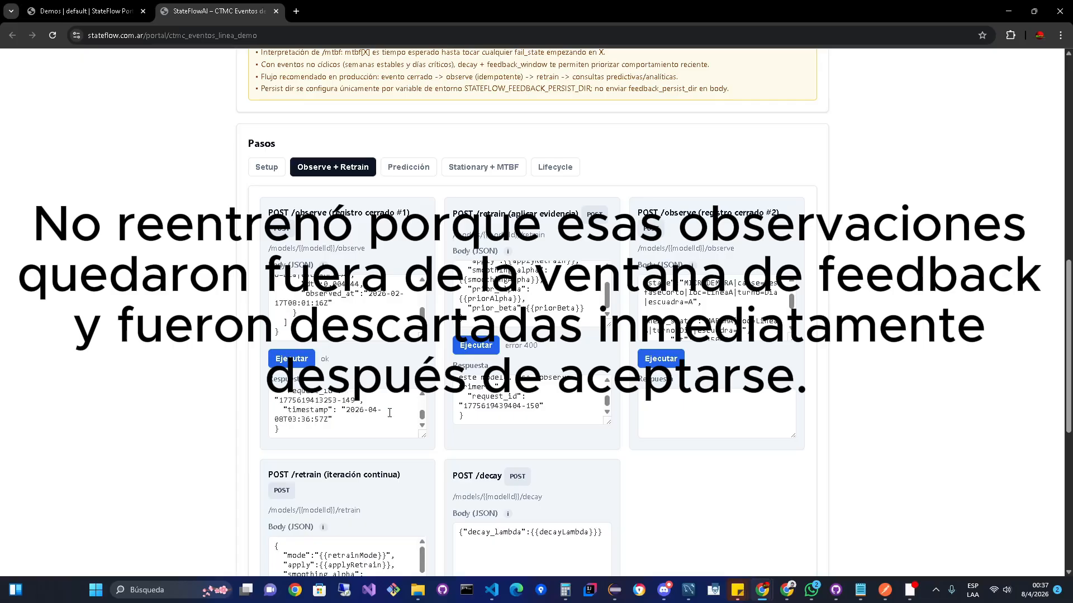
{"action": "scroll", "coordinate": [360, 378], "scroll_direction": "up", "scroll_amount": 3}
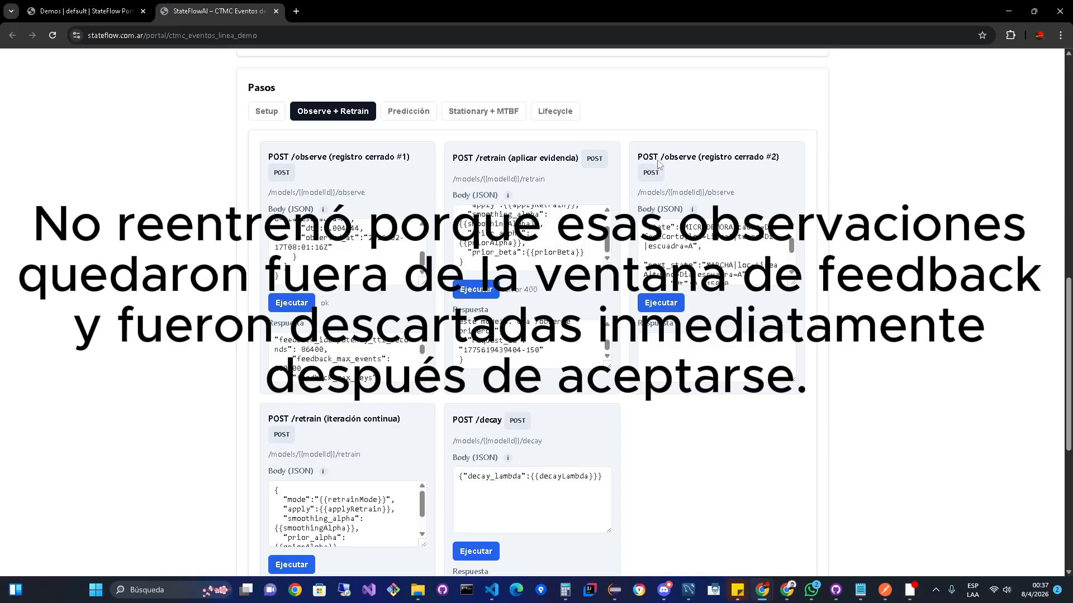
- Run the POST /observe (registro cerrado #2) request and check its response
{"action": "left_click", "coordinate": [665, 295]}
{"action": "scroll", "coordinate": [685, 251], "scroll_direction": "down", "scroll_amount": 2}
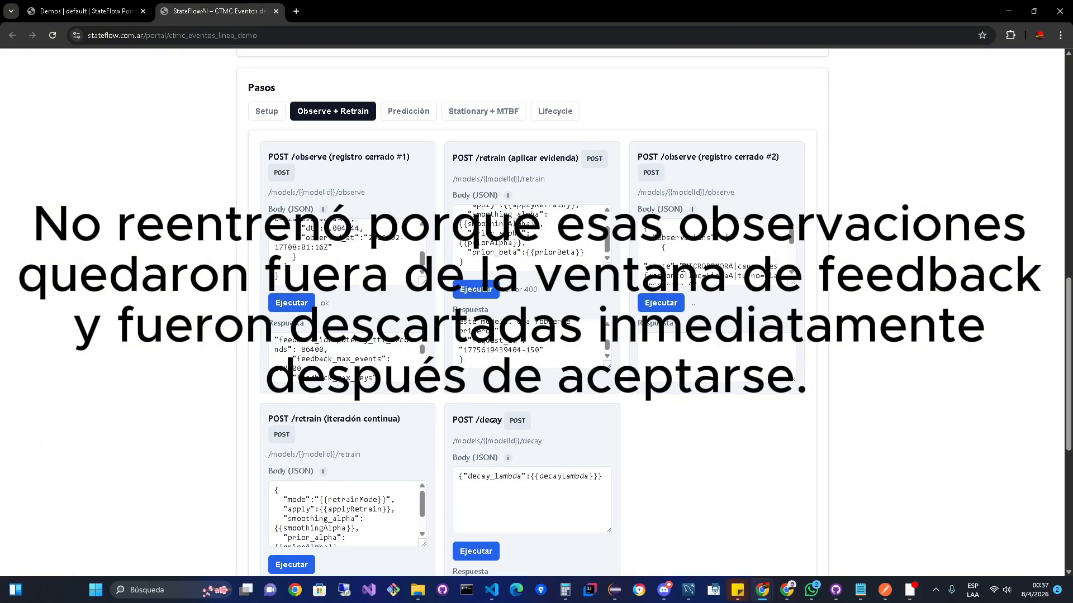
{"action": "scroll", "coordinate": [685, 251], "scroll_direction": "up", "scroll_amount": 5}
{"action": "scroll", "coordinate": [465, 354], "scroll_direction": "down", "scroll_amount": 3}
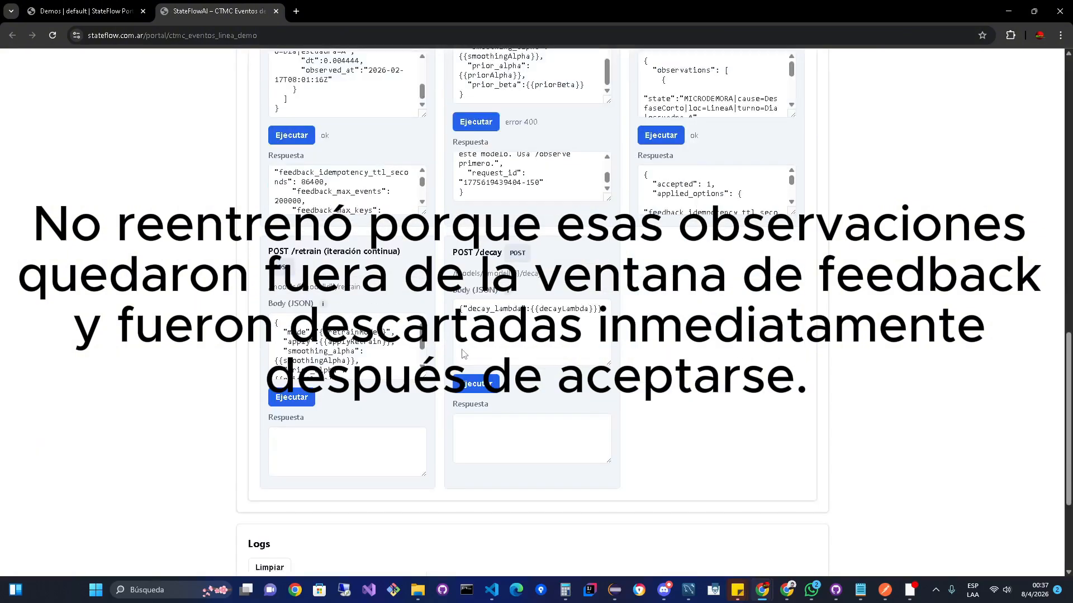
- Run the POST /retrain (iteración continua) request and read its response along with that of the second observation
{"action": "left_click", "coordinate": [297, 398]}
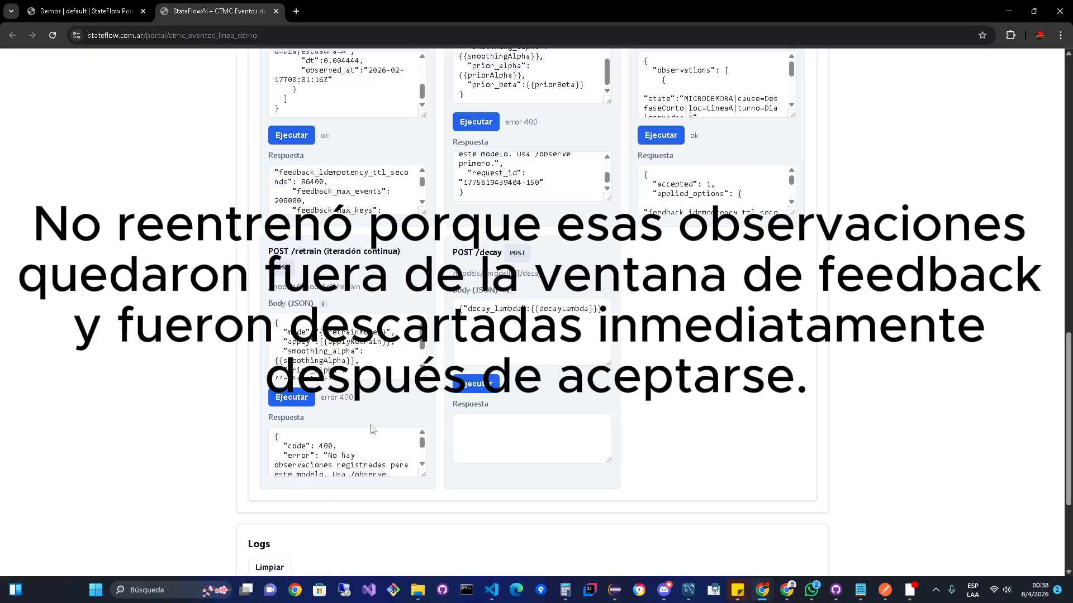
{"action": "scroll", "coordinate": [378, 448], "scroll_direction": "down", "scroll_amount": 2}
{"action": "scroll", "coordinate": [378, 448], "scroll_direction": "up", "scroll_amount": 2}
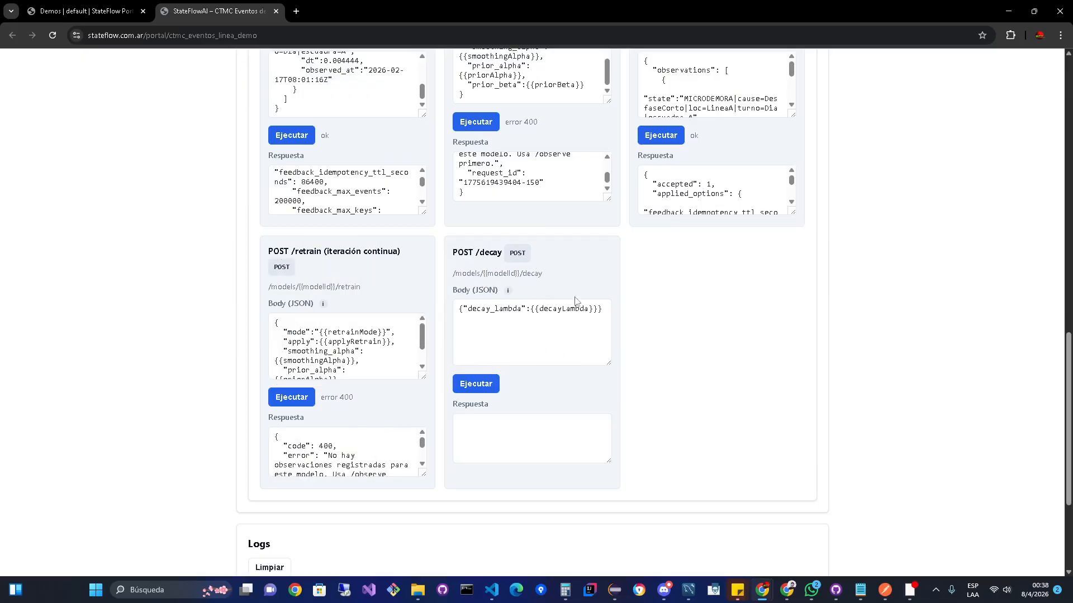
{"action": "scroll", "coordinate": [700, 197], "scroll_direction": "down", "scroll_amount": 1}
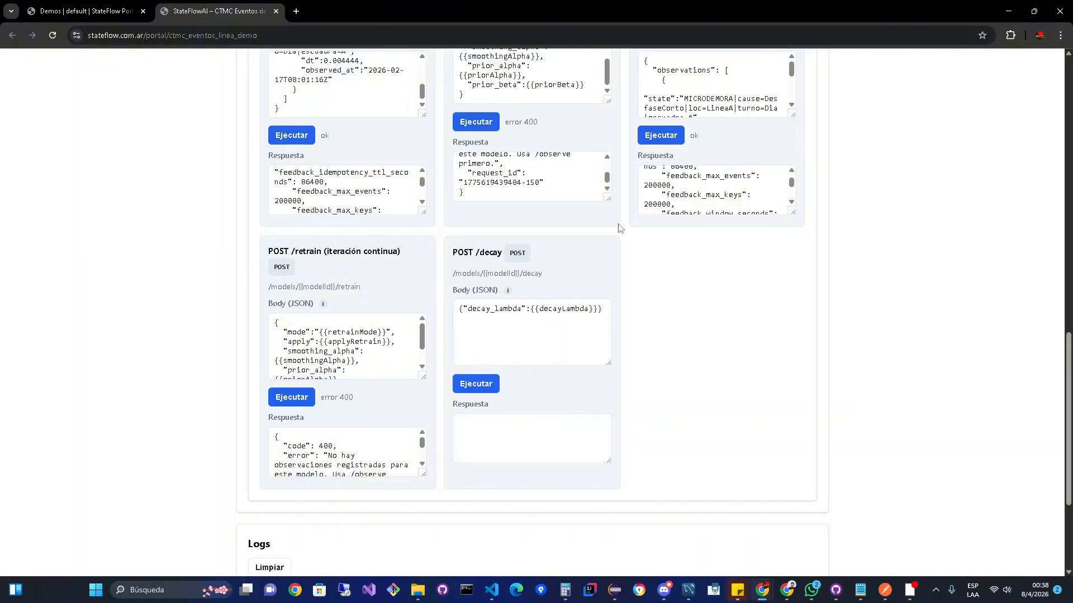
- Show the Predicción requests and check the runState variable in the POST /predict-next body against the State RUN setting
{"action": "scroll", "coordinate": [623, 229], "scroll_direction": "up", "scroll_amount": 4}
{"action": "left_click", "coordinate": [402, 167]}
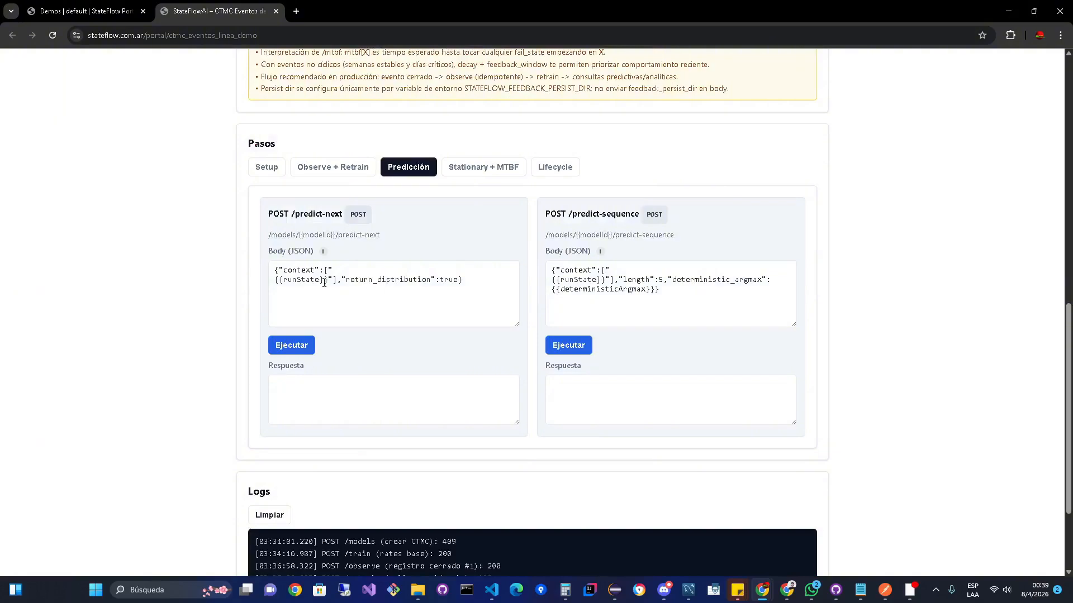
{"action": "double_click", "coordinate": [299, 282]}
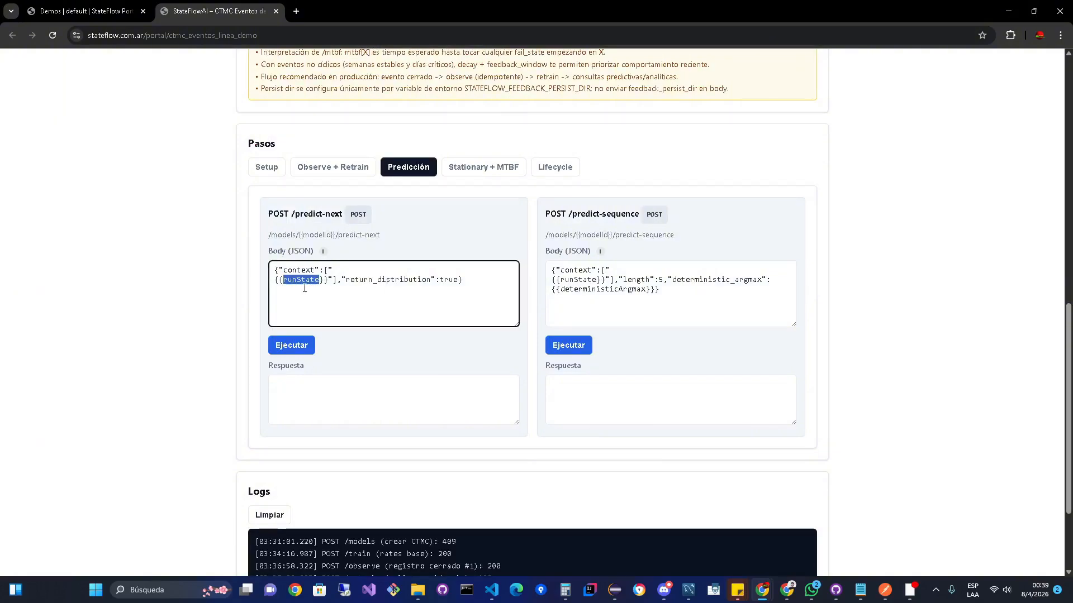
{"action": "scroll", "coordinate": [305, 282], "scroll_direction": "up", "scroll_amount": 6}
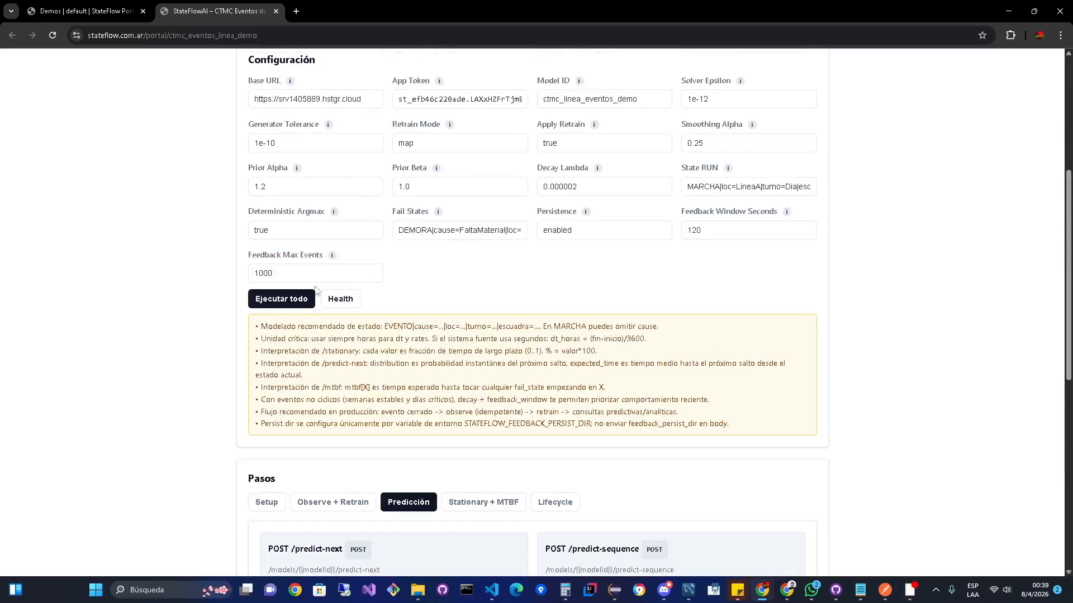
{"action": "double_click", "coordinate": [696, 187]}
{"action": "scroll", "coordinate": [510, 327], "scroll_direction": "down", "scroll_amount": 3}
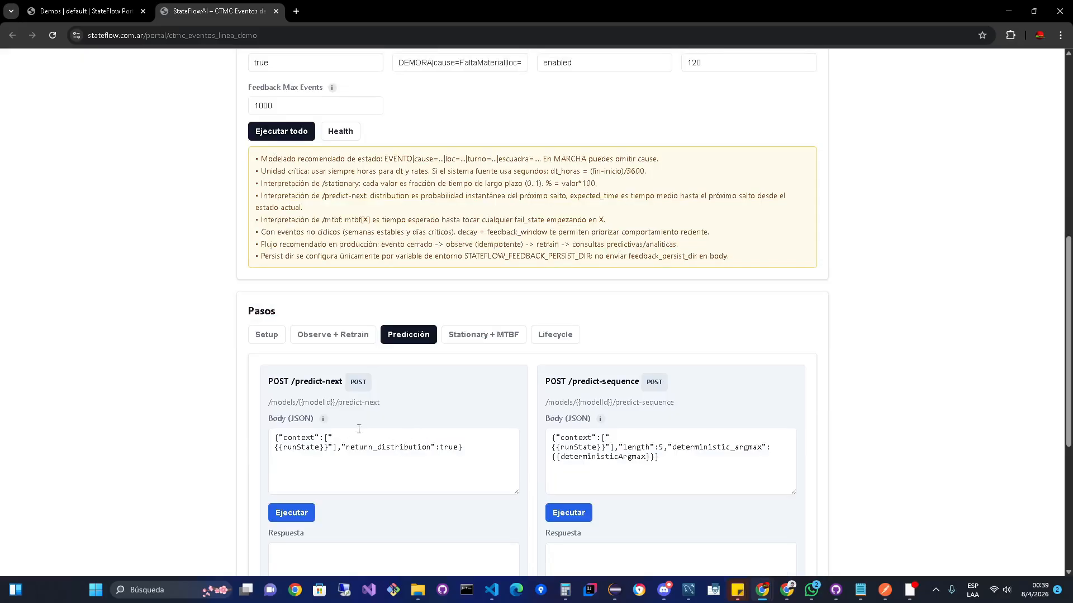
- Run the POST /predict-next request and look through its JSON response
{"action": "scroll", "coordinate": [386, 456], "scroll_direction": "down", "scroll_amount": 2}
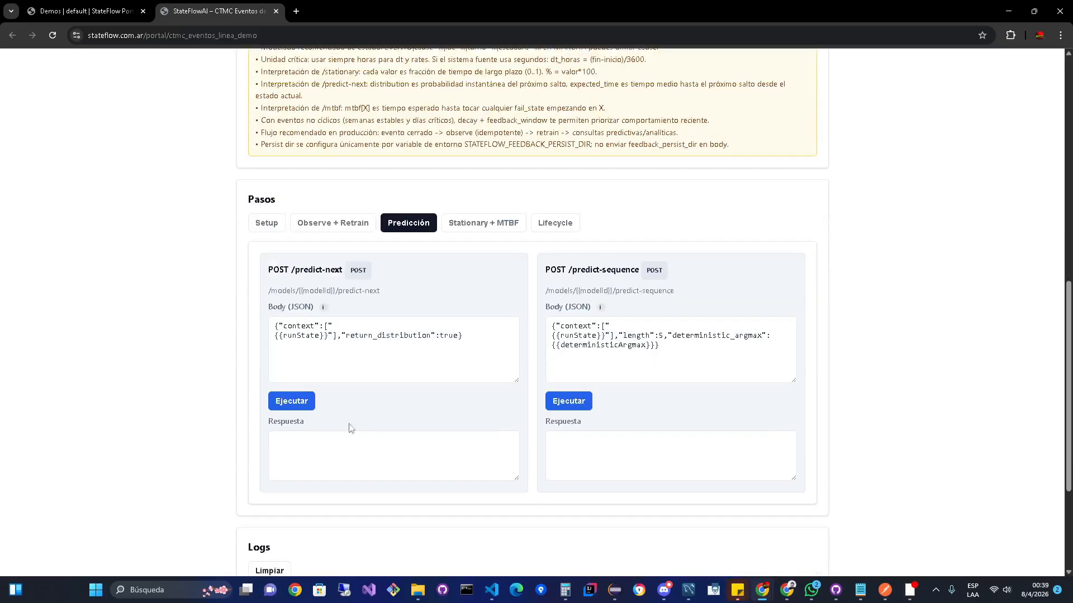
{"action": "left_click", "coordinate": [299, 407]}
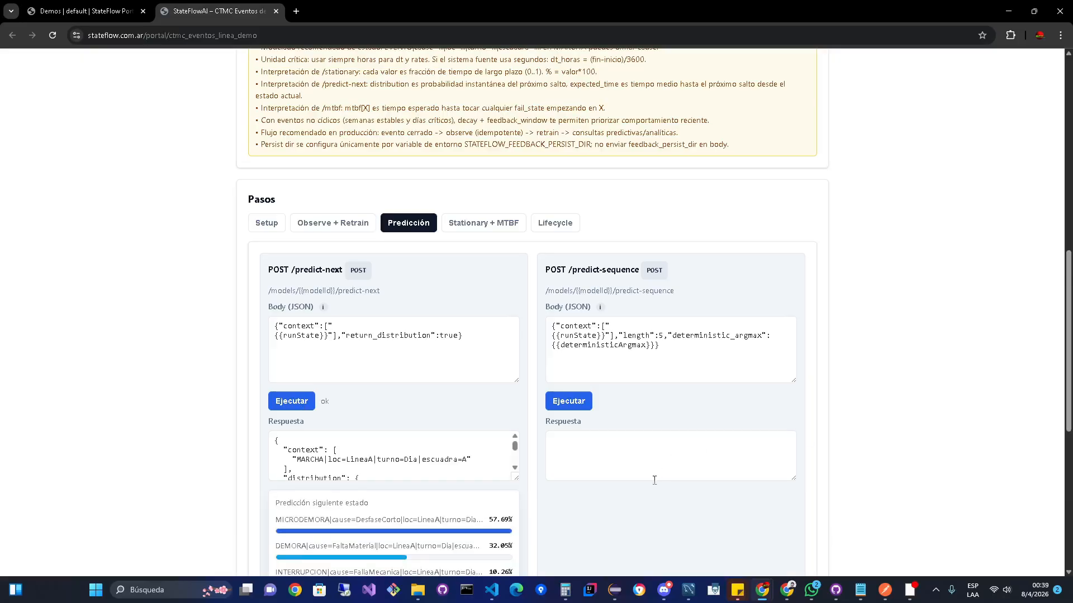
{"action": "scroll", "coordinate": [407, 391], "scroll_direction": "down", "scroll_amount": 4}
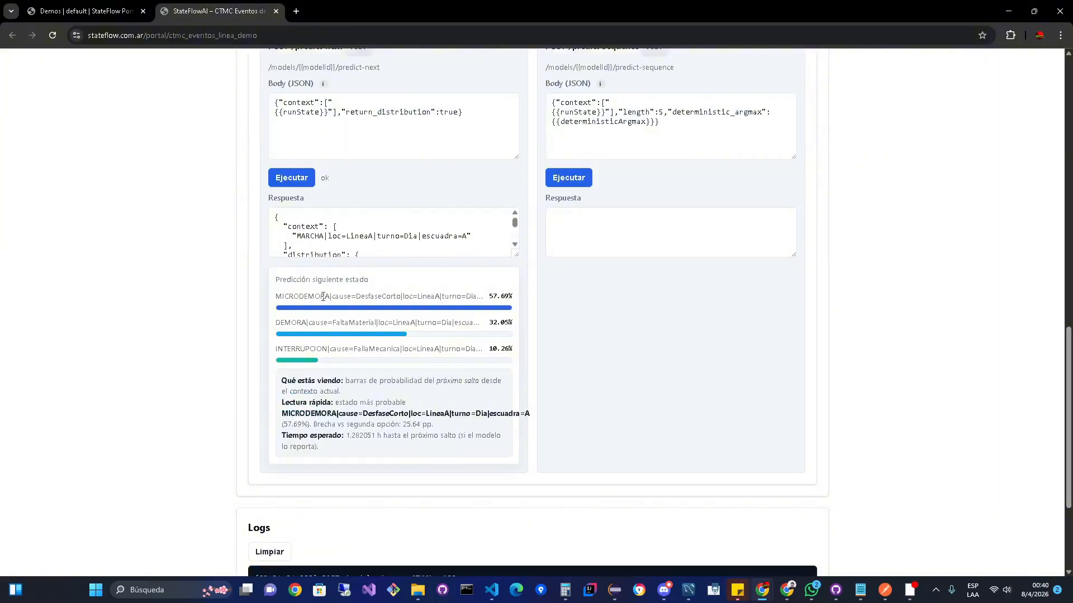
{"action": "scroll", "coordinate": [310, 233], "scroll_direction": "down", "scroll_amount": 5}
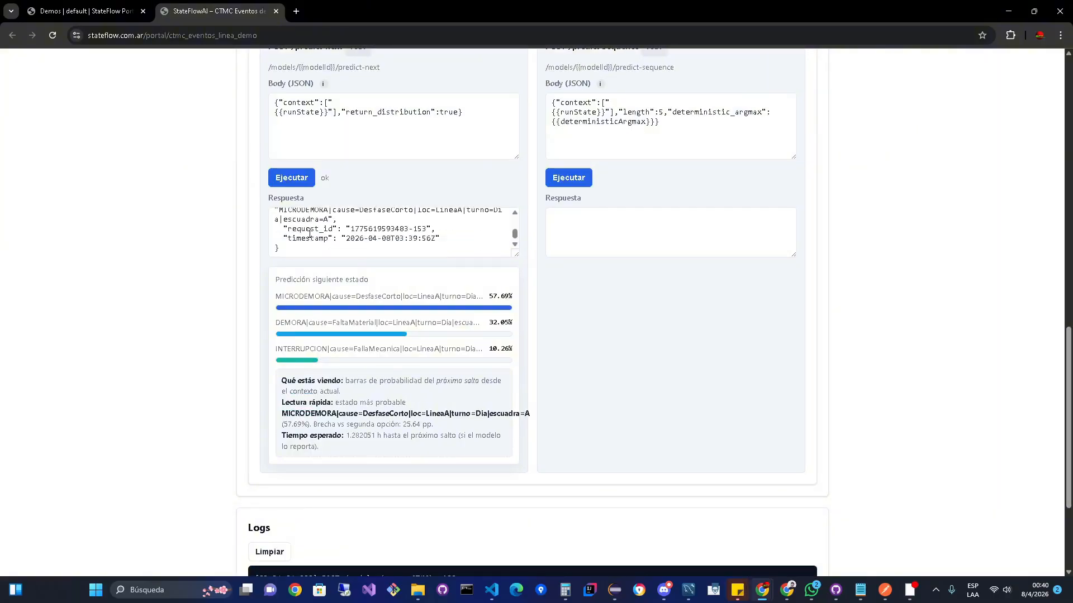
{"action": "left_click", "coordinate": [292, 246]}
{"action": "key", "text": "ctrl+a"}
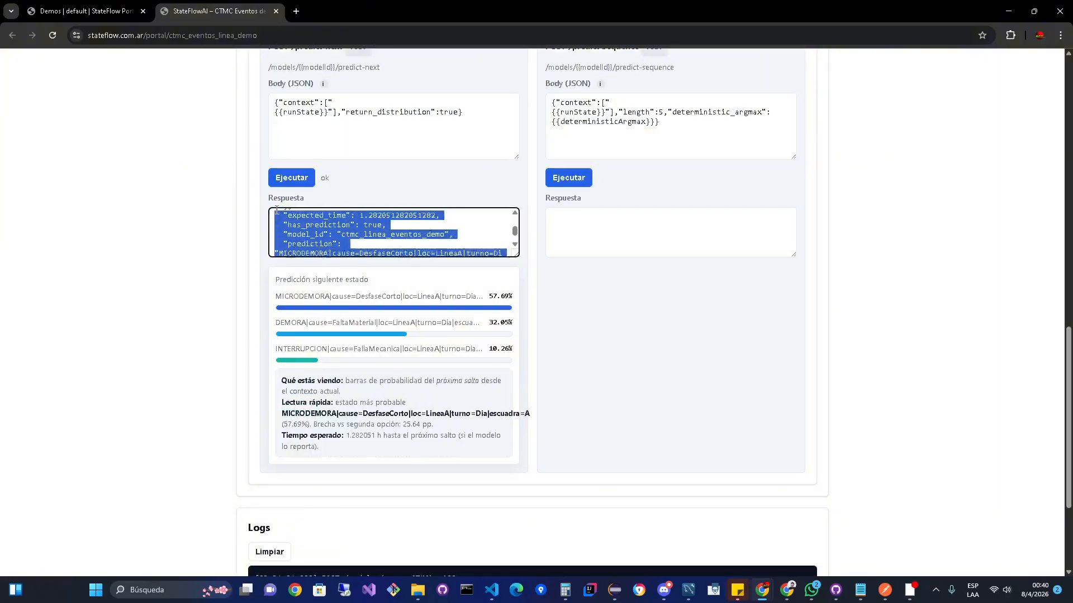
{"action": "scroll", "coordinate": [302, 235], "scroll_direction": "up", "scroll_amount": 5}
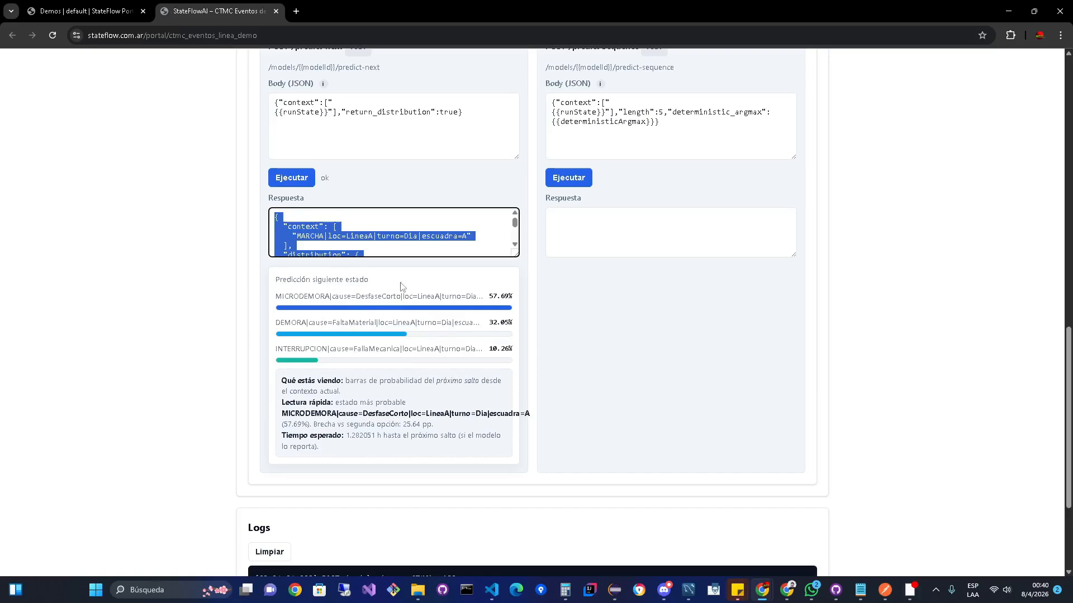
{"action": "scroll", "coordinate": [377, 272], "scroll_direction": "up", "scroll_amount": 1}
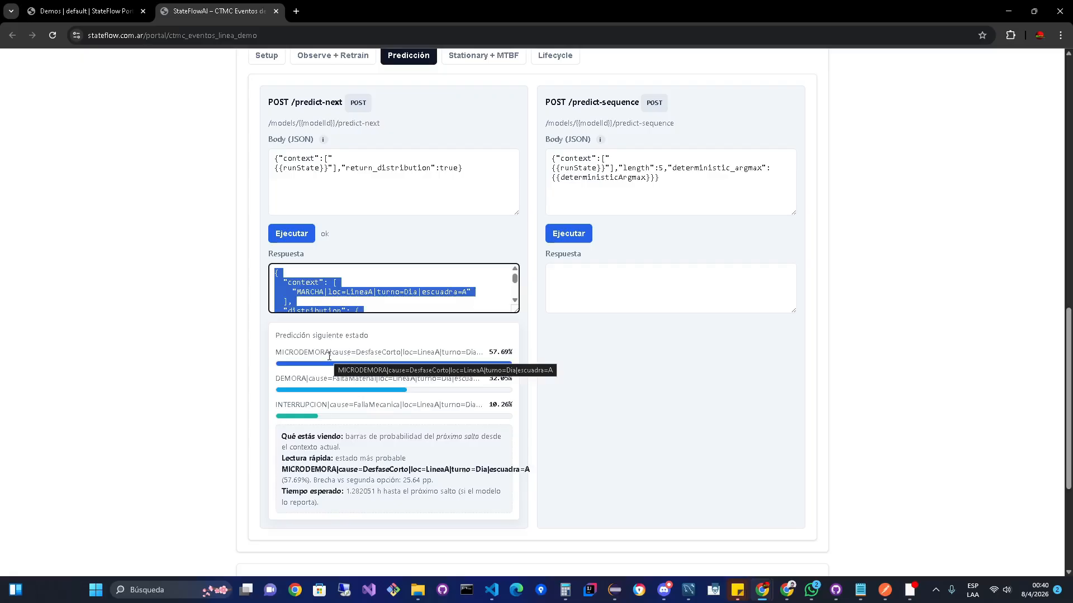
- Examine the probability bars under Predicción siguiente estado, starting with the MICRODEMORA state, and the explanation below them
{"action": "left_click_drag", "start_coordinate": [281, 351], "coordinate": [516, 352]}
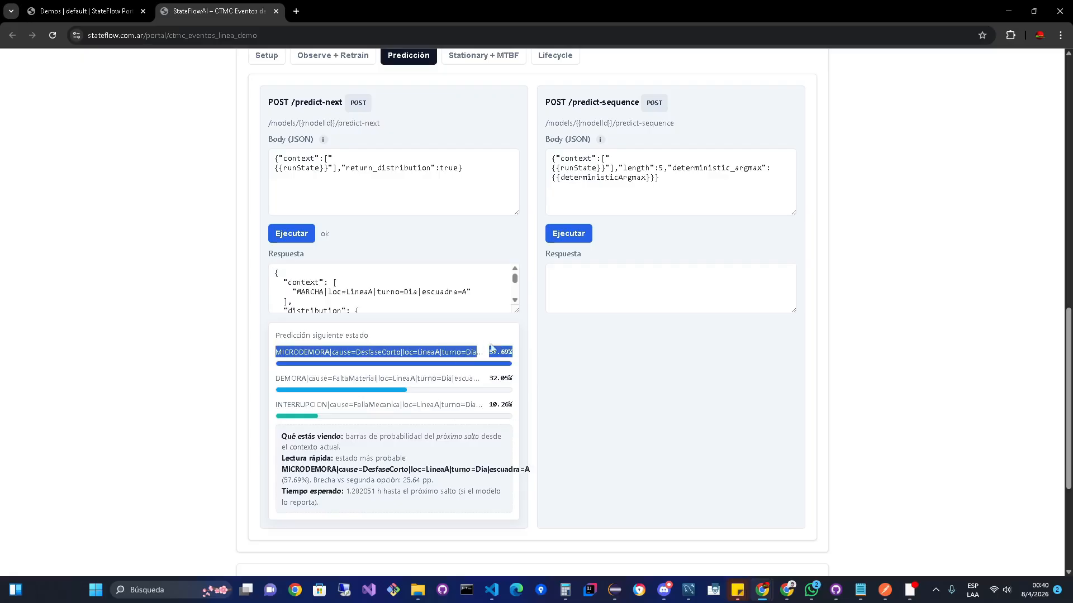
{"action": "scroll", "coordinate": [451, 370], "scroll_direction": "down", "scroll_amount": 1}
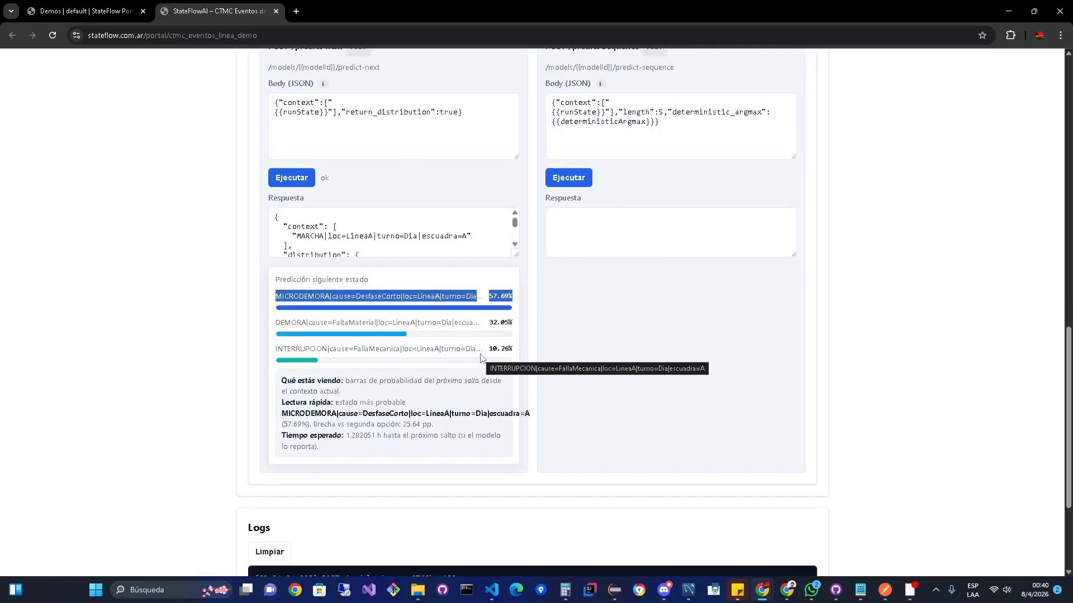
{"action": "left_click", "coordinate": [382, 307]}
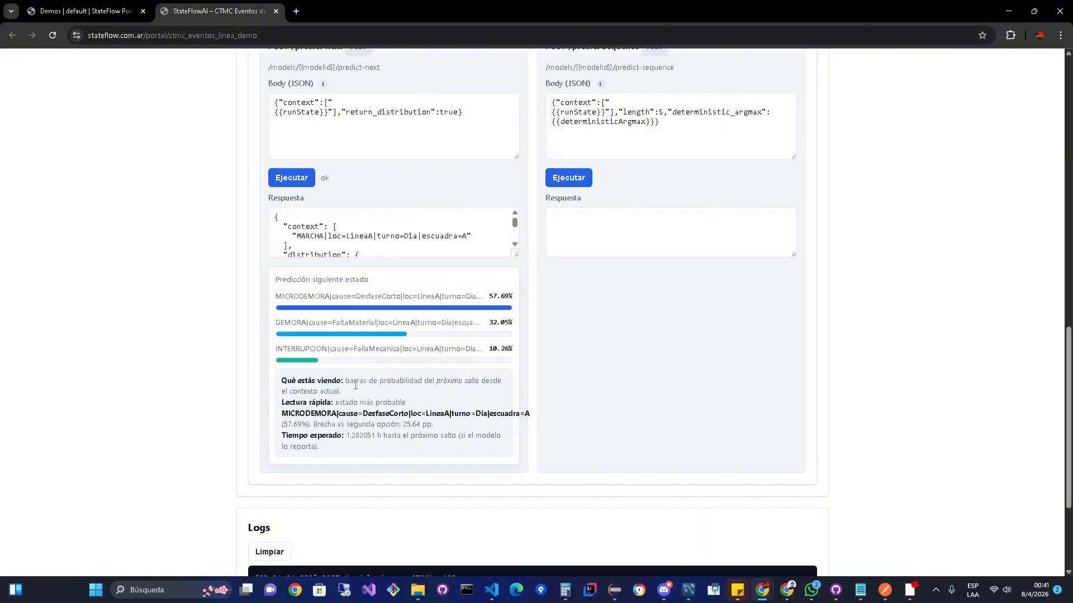
{"action": "scroll", "coordinate": [363, 394], "scroll_direction": "down", "scroll_amount": 1}
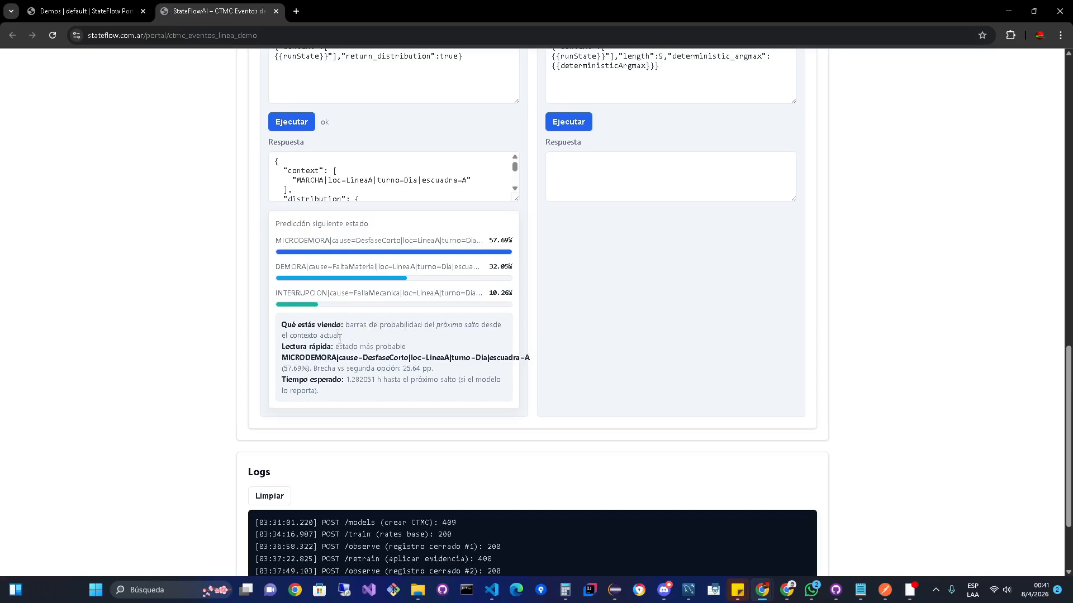
{"action": "scroll", "coordinate": [342, 345], "scroll_direction": "up", "scroll_amount": 1}
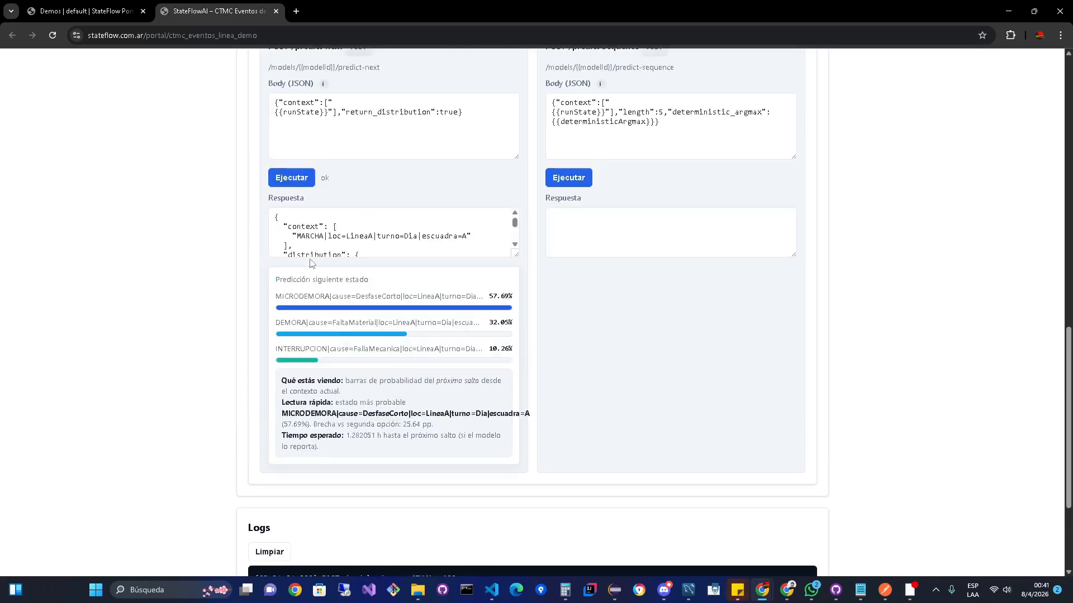
- Compare the MARCHA context in the /predict-next response with the most probable next state and its gap to the second option
{"action": "double_click", "coordinate": [309, 236]}
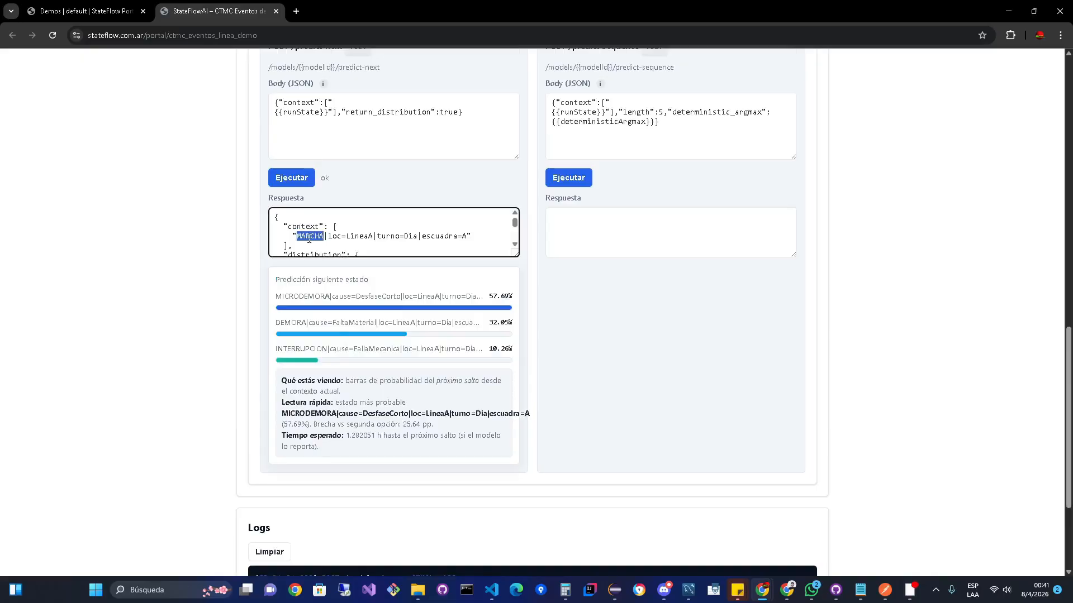
{"action": "double_click", "coordinate": [358, 237]}
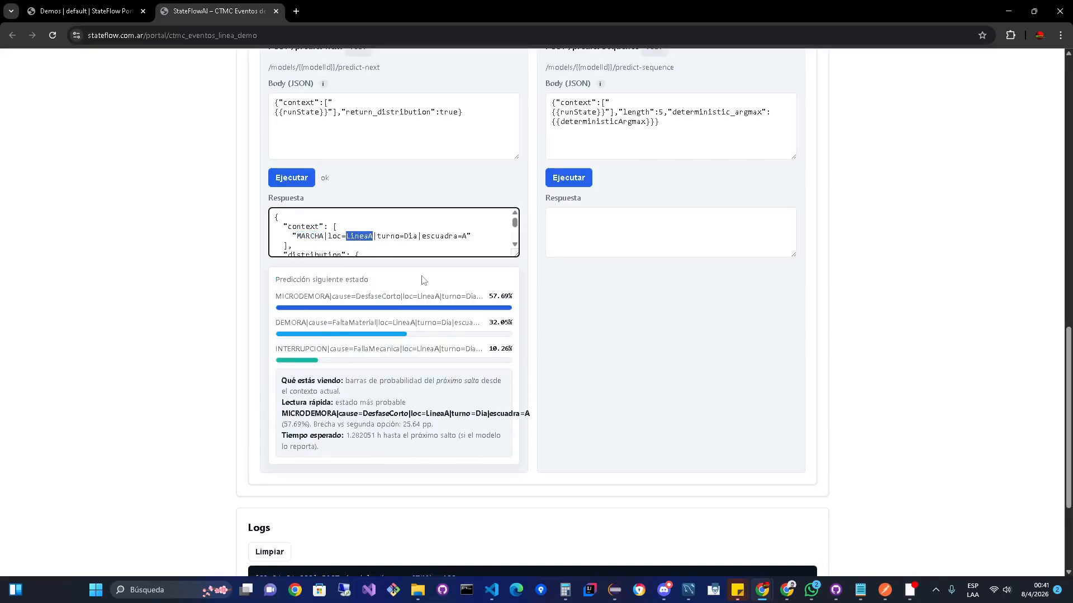
{"action": "double_click", "coordinate": [427, 237]}
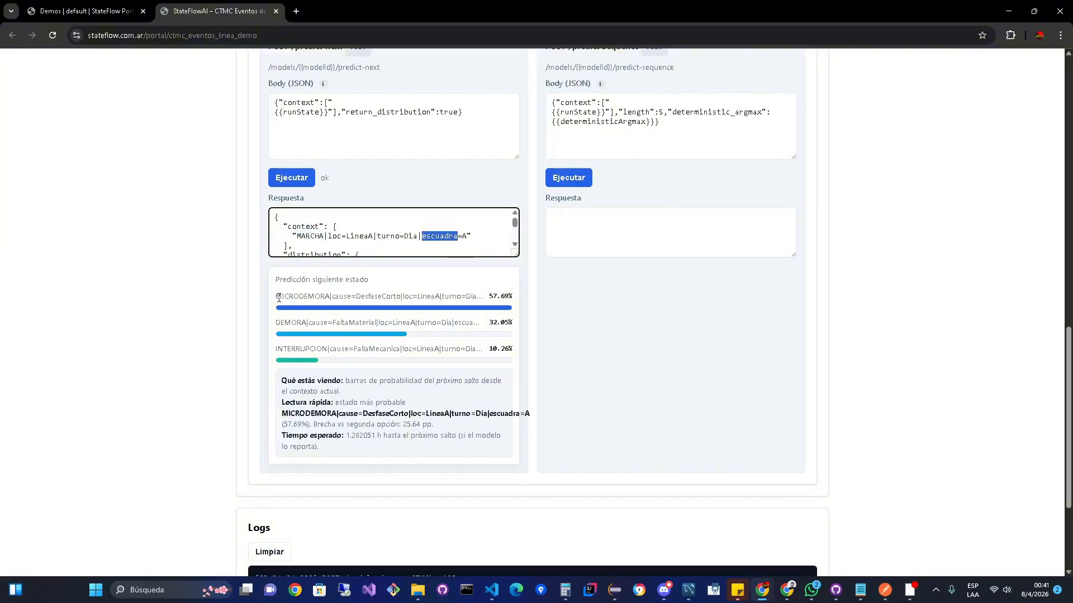
{"action": "left_click", "coordinate": [275, 302]}
{"action": "left_click_drag", "start_coordinate": [274, 301], "coordinate": [504, 298]}
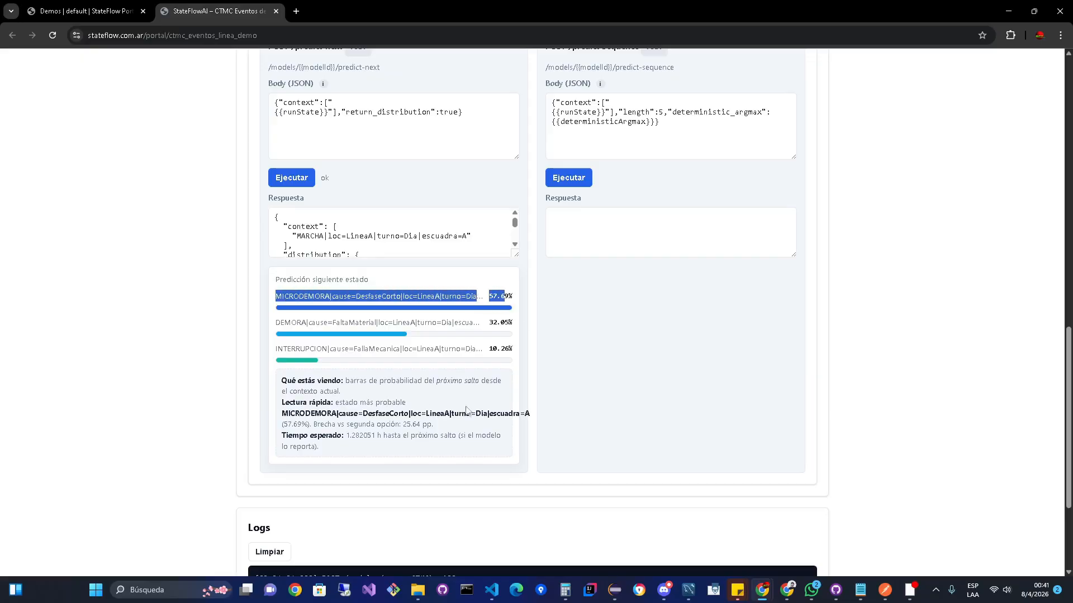
{"action": "left_click_drag", "start_coordinate": [433, 424], "coordinate": [383, 424]}
{"action": "left_click", "coordinate": [327, 426]}
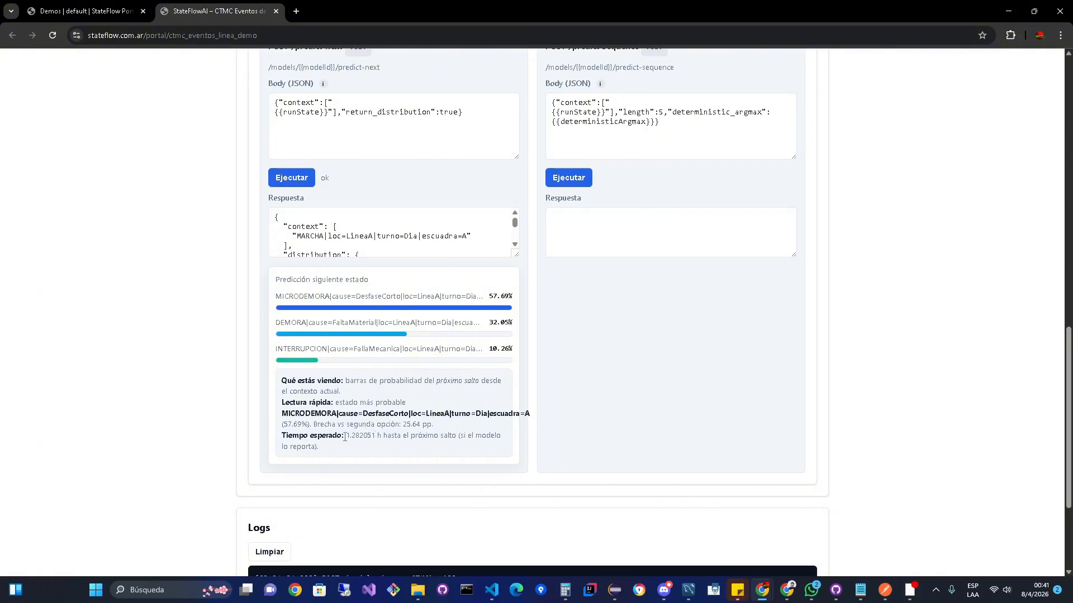
- Check the Tiempo esperado in the prediction summary against the expected_time field of the /predict-next response
{"action": "left_click_drag", "start_coordinate": [344, 437], "coordinate": [364, 436]}
{"action": "scroll", "coordinate": [384, 240], "scroll_direction": "down", "scroll_amount": 2}
{"action": "scroll", "coordinate": [384, 239], "scroll_direction": "down", "scroll_amount": 3}
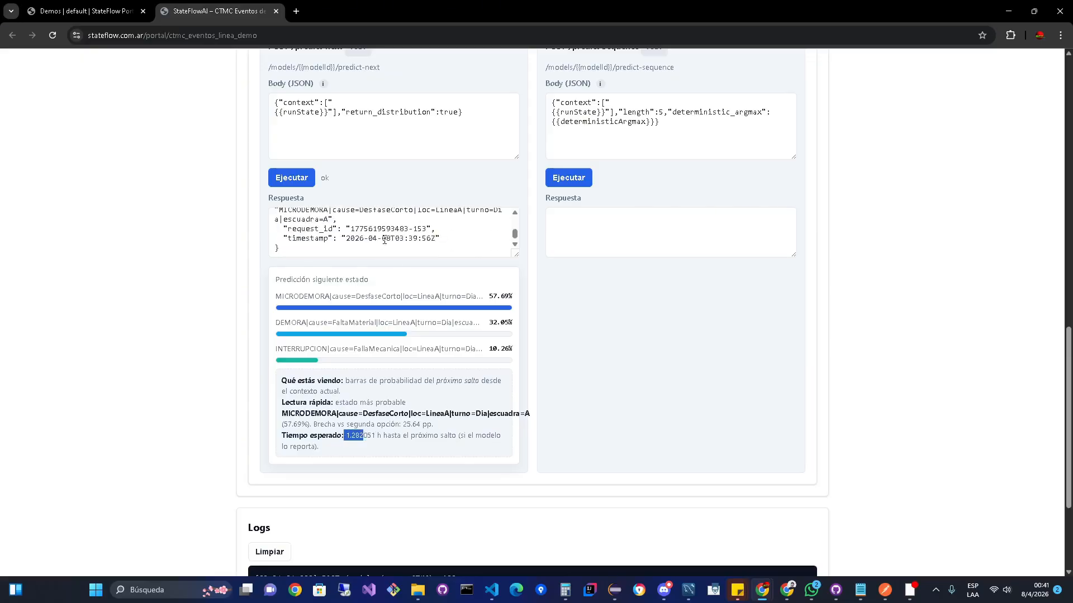
{"action": "scroll", "coordinate": [414, 237], "scroll_direction": "up", "scroll_amount": 2}
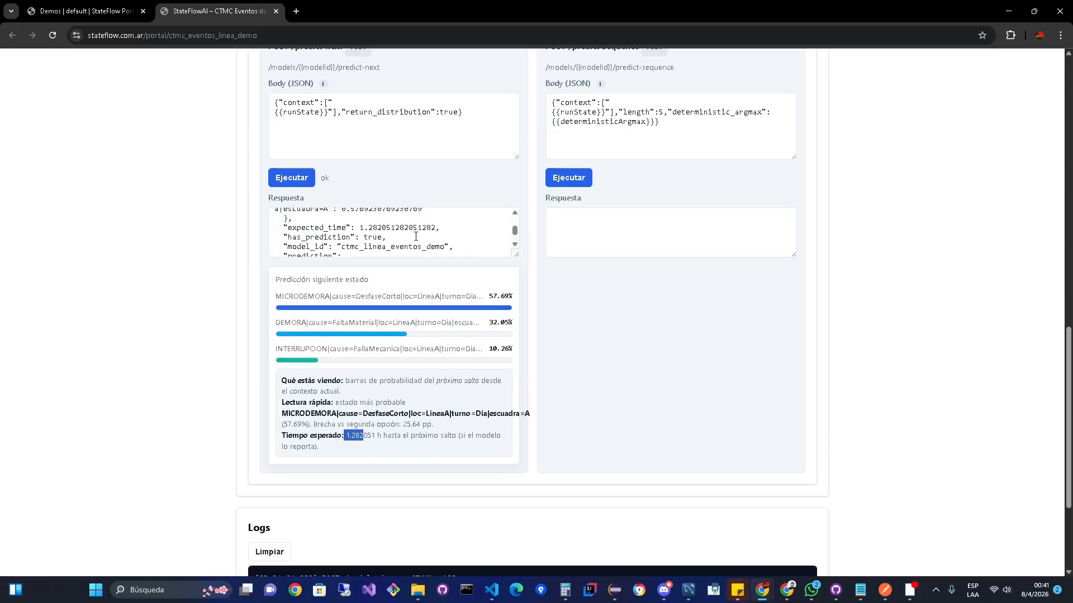
{"action": "left_click_drag", "start_coordinate": [288, 229], "coordinate": [437, 228]}
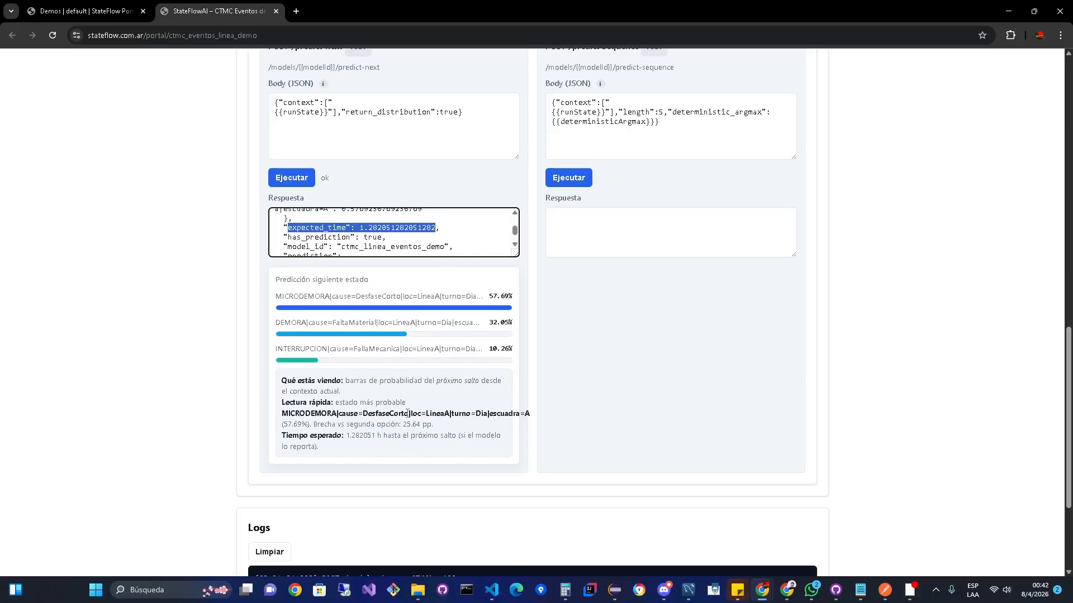
{"action": "double_click", "coordinate": [316, 413]}
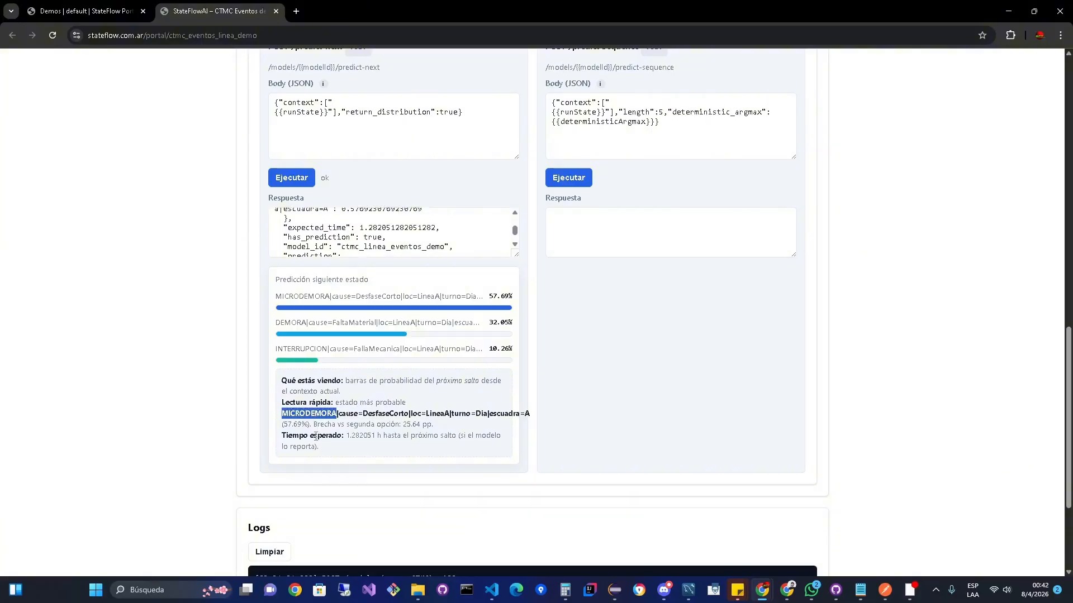
{"action": "scroll", "coordinate": [439, 379], "scroll_direction": "up", "scroll_amount": 2}
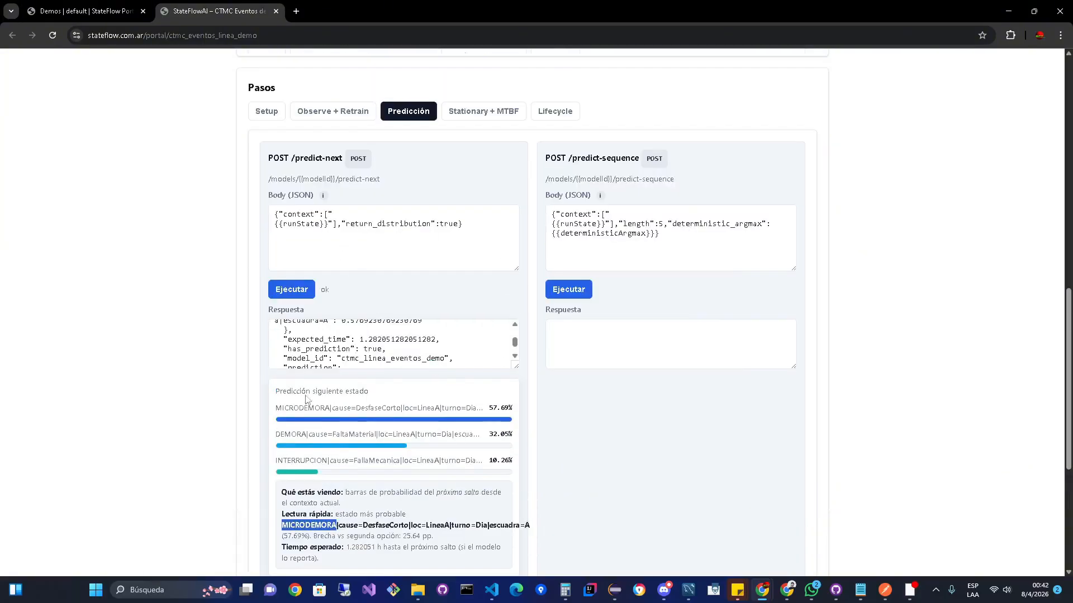
{"action": "scroll", "coordinate": [359, 335], "scroll_direction": "down", "scroll_amount": 3}
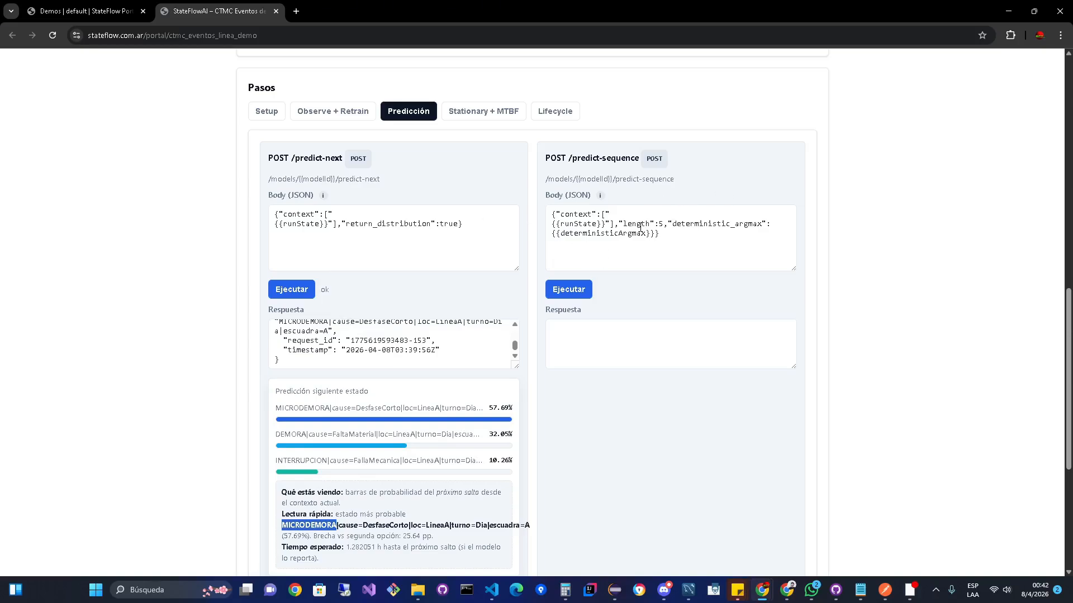
- Check the runState and deterministicArgmax variables in the POST /predict-sequence body, and read the Deterministic Argmax setting's explanation
{"action": "double_click", "coordinate": [578, 225]}
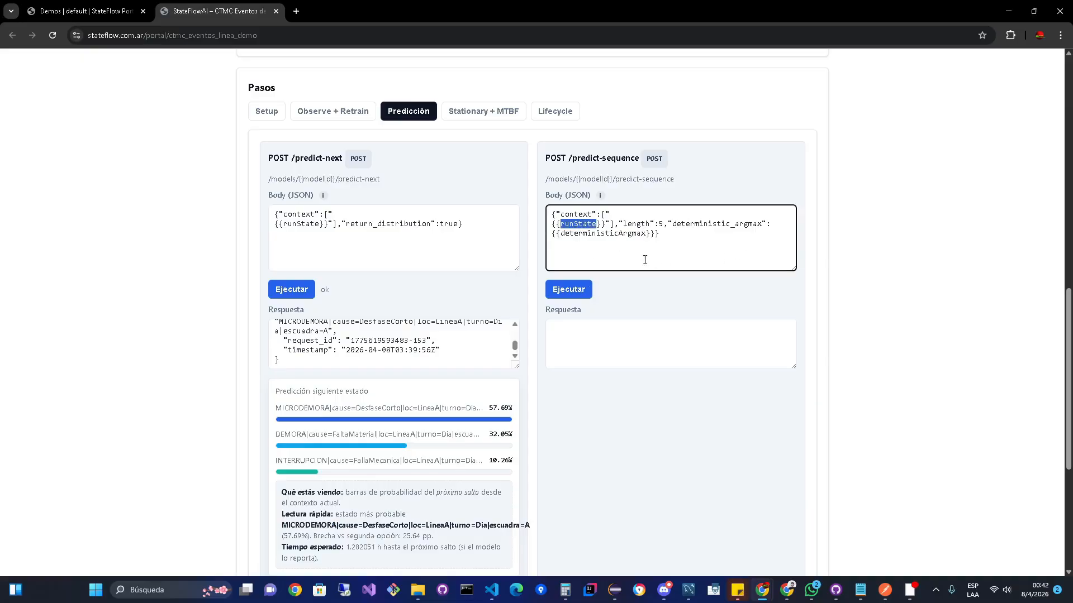
{"action": "double_click", "coordinate": [616, 234]}
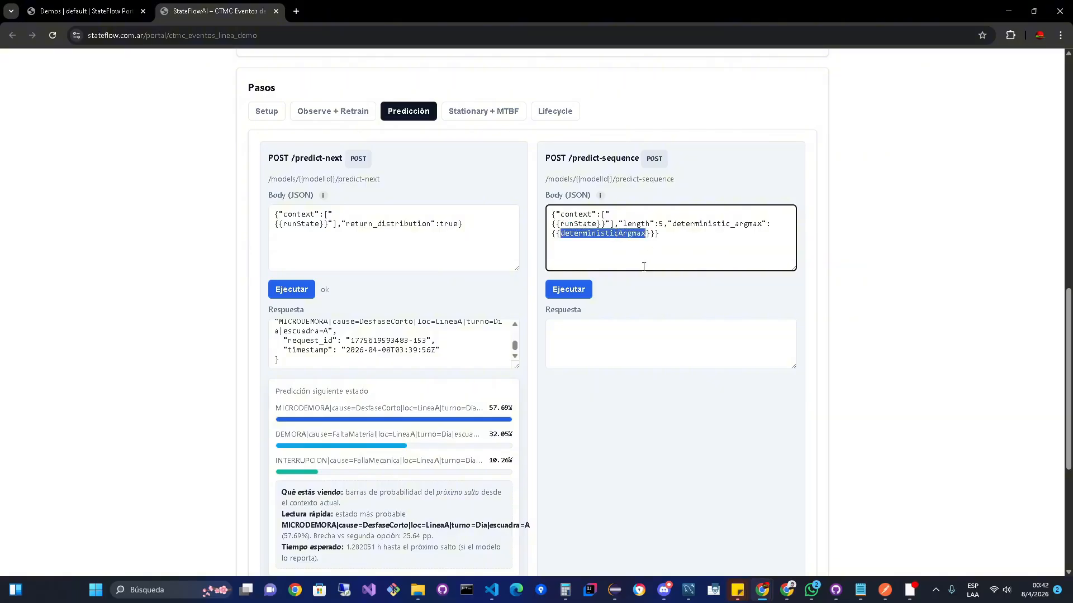
{"action": "scroll", "coordinate": [629, 269], "scroll_direction": "up", "scroll_amount": 7}
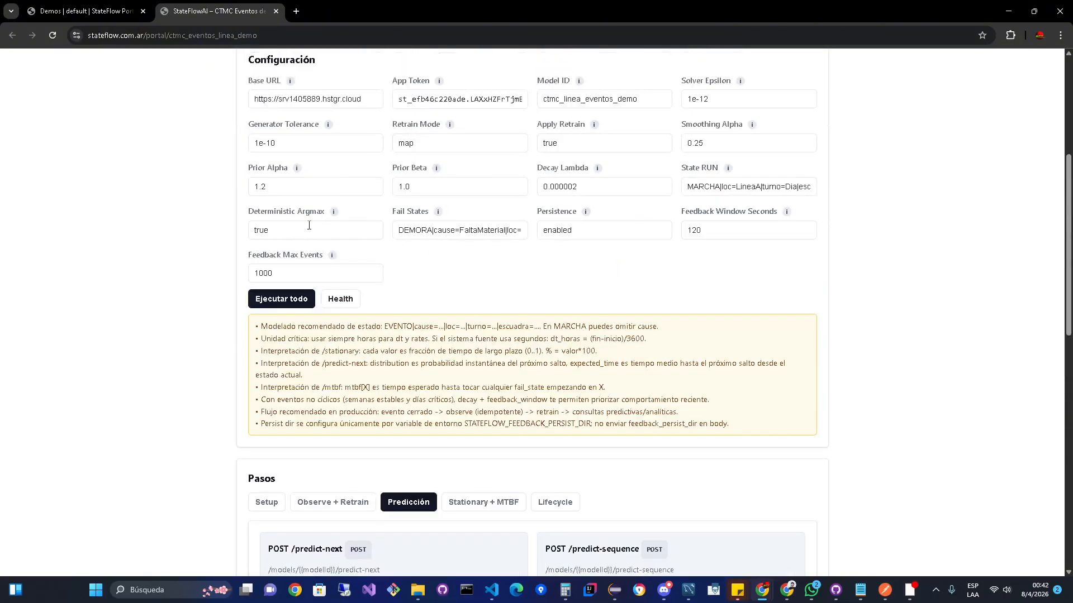
{"action": "double_click", "coordinate": [338, 228]}
{"action": "mouse_move", "coordinate": [335, 217]}
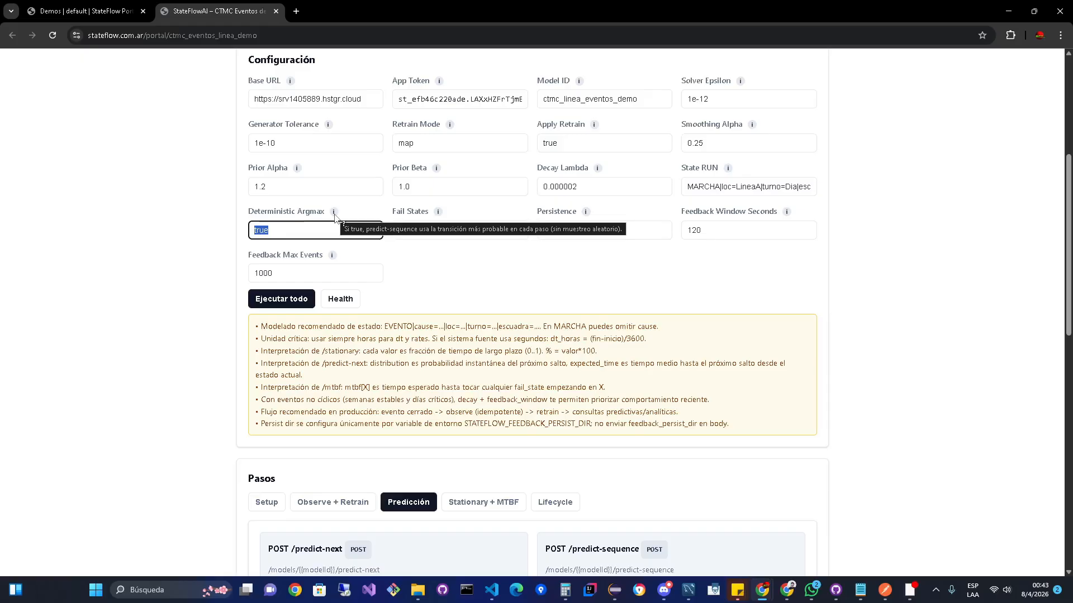
{"action": "scroll", "coordinate": [335, 218], "scroll_direction": "down", "scroll_amount": 7}
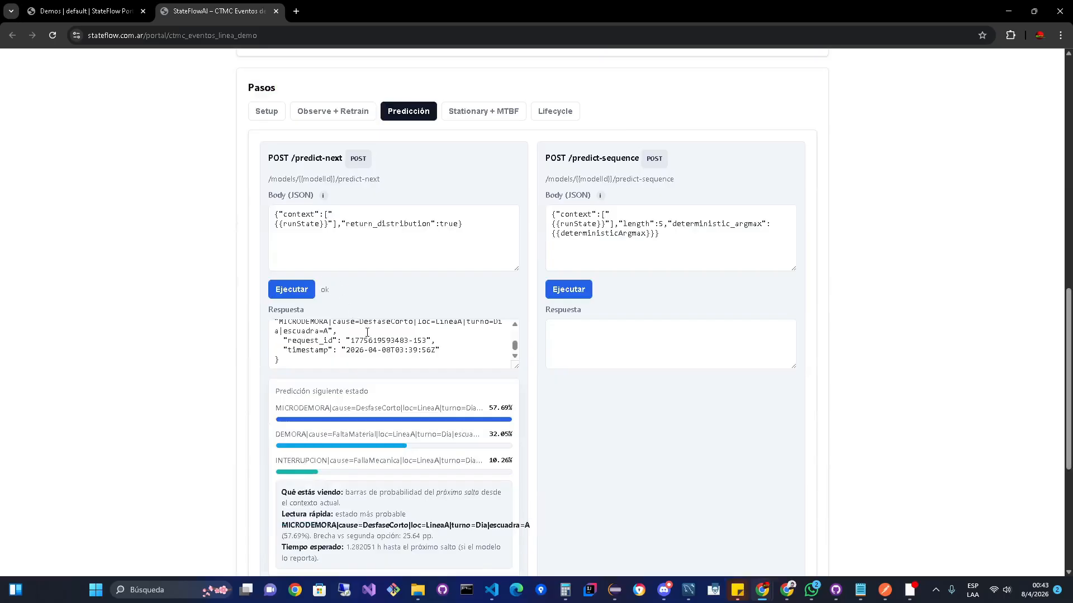
{"action": "double_click", "coordinate": [599, 234]}
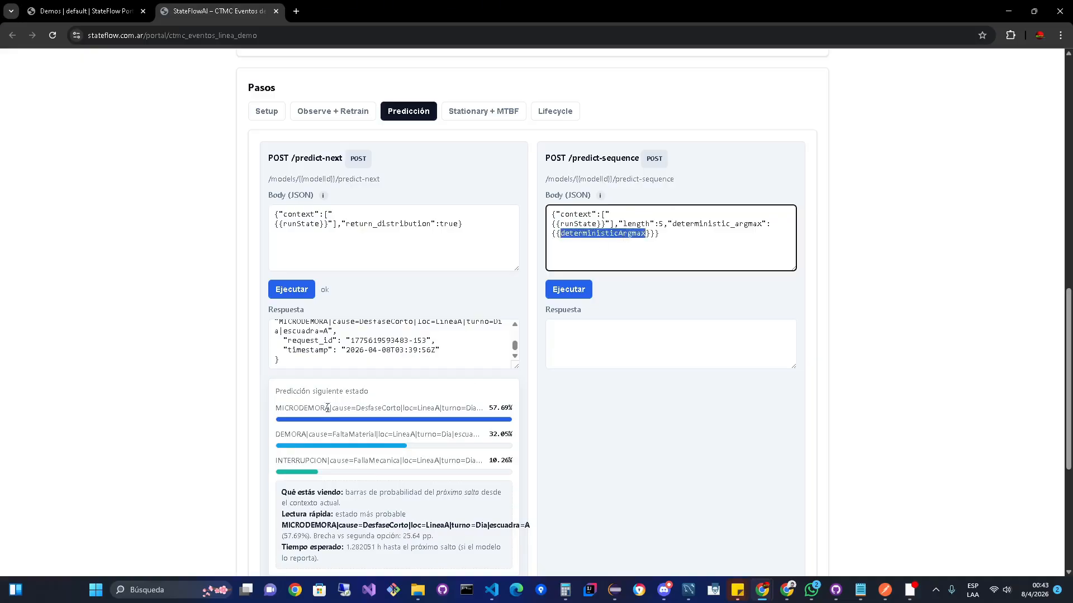
- Review the MICRODEMORA, DEMORA and INTERRUPCION candidates of the next-state prediction in relation to /predict-sequence and the Deterministic Argmax setting
{"action": "left_click_drag", "start_coordinate": [279, 406], "coordinate": [331, 409]}
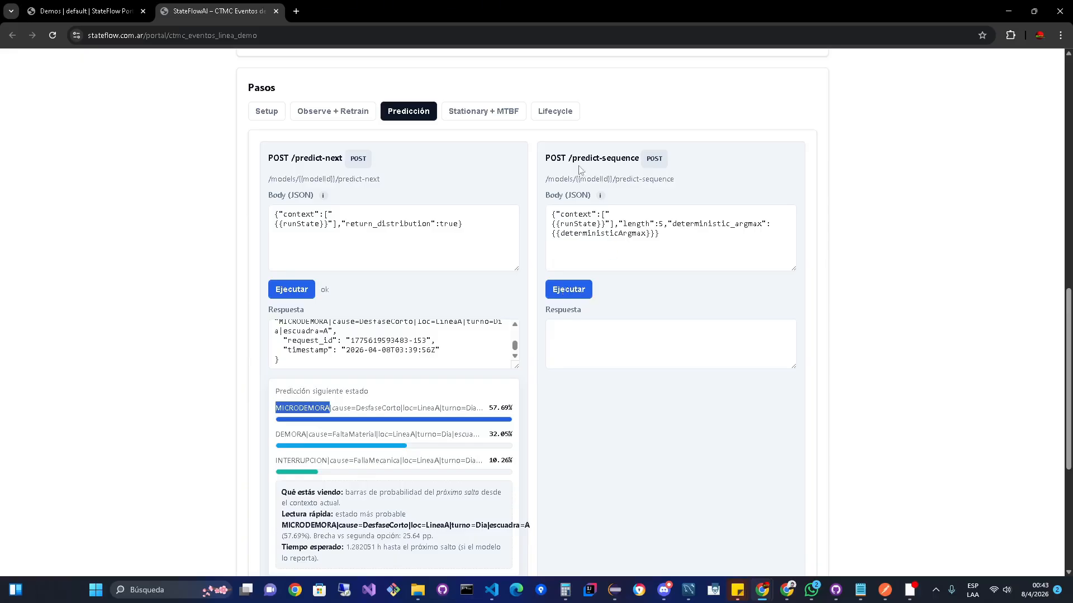
{"action": "left_click", "coordinate": [620, 161]}
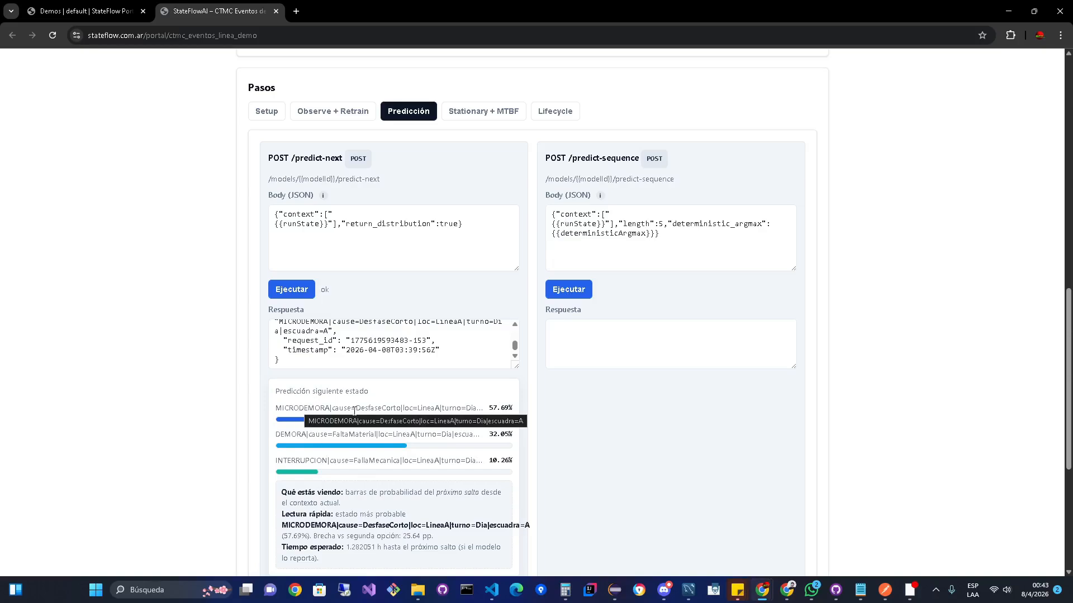
{"action": "double_click", "coordinate": [302, 407]}
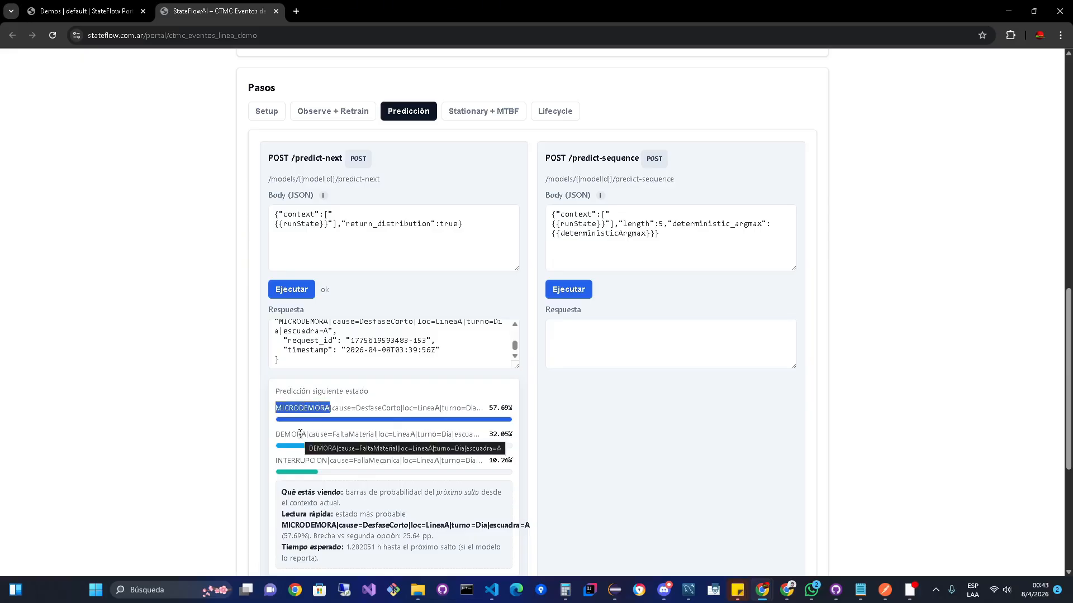
{"action": "double_click", "coordinate": [300, 434]}
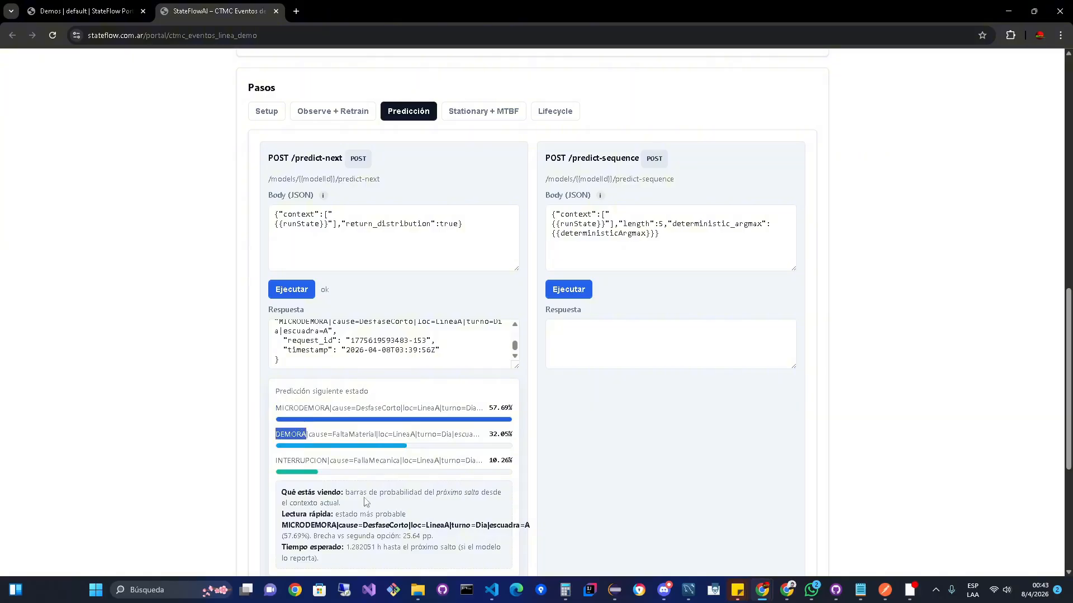
{"action": "double_click", "coordinate": [299, 460]}
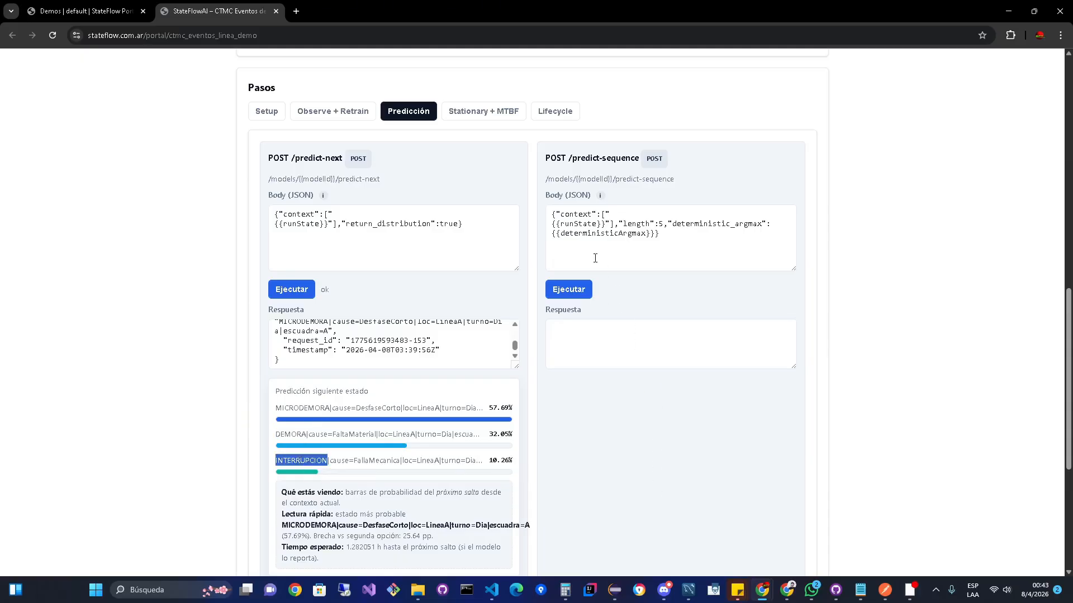
{"action": "scroll", "coordinate": [594, 258], "scroll_direction": "up", "scroll_amount": 7}
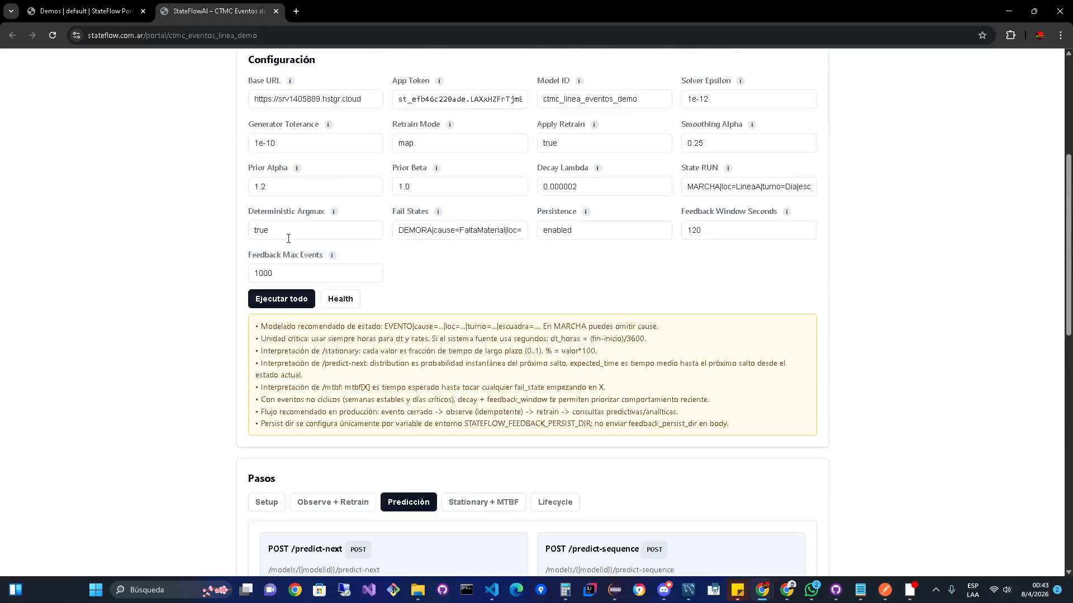
- Run the POST /predict-sequence request with the runState context, length 5 and the deterministicArgmax variable
{"action": "double_click", "coordinate": [288, 239]}
{"action": "scroll", "coordinate": [649, 364], "scroll_direction": "down", "scroll_amount": 6}
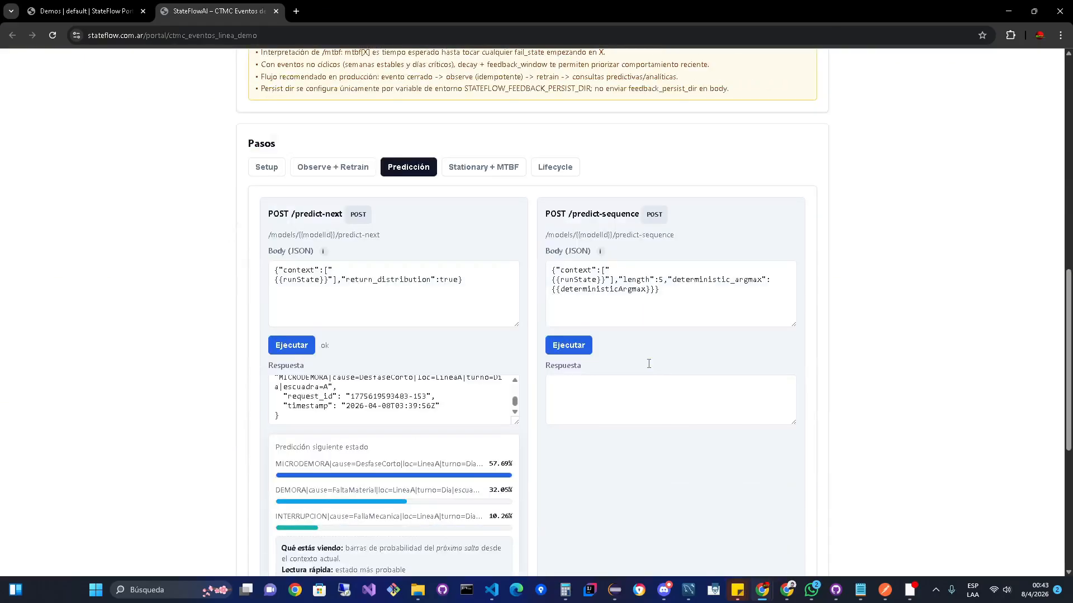
{"action": "scroll", "coordinate": [648, 364], "scroll_direction": "down", "scroll_amount": 2}
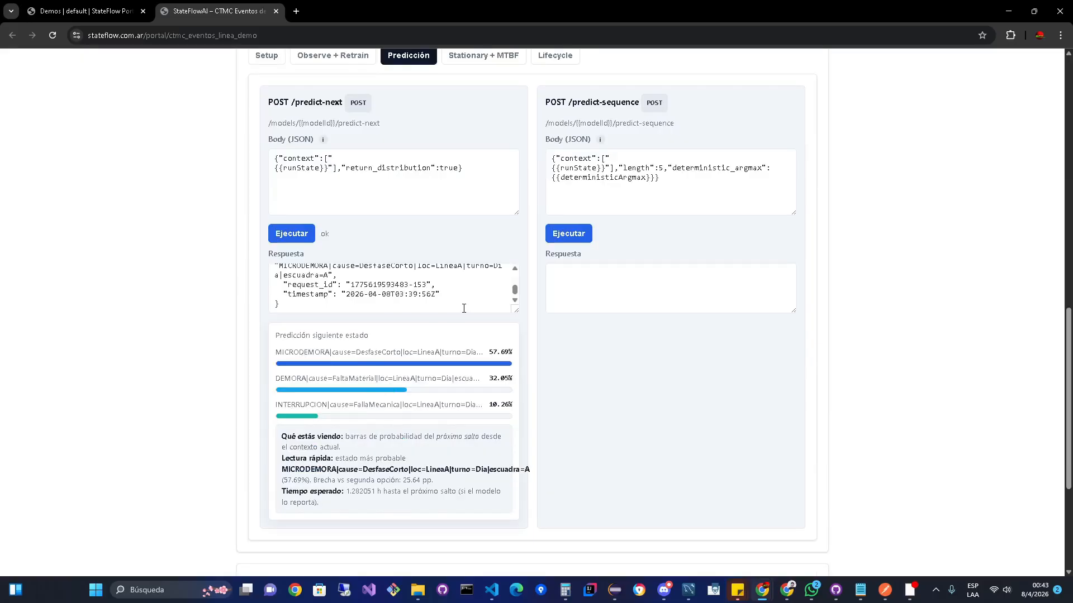
{"action": "double_click", "coordinate": [574, 166]}
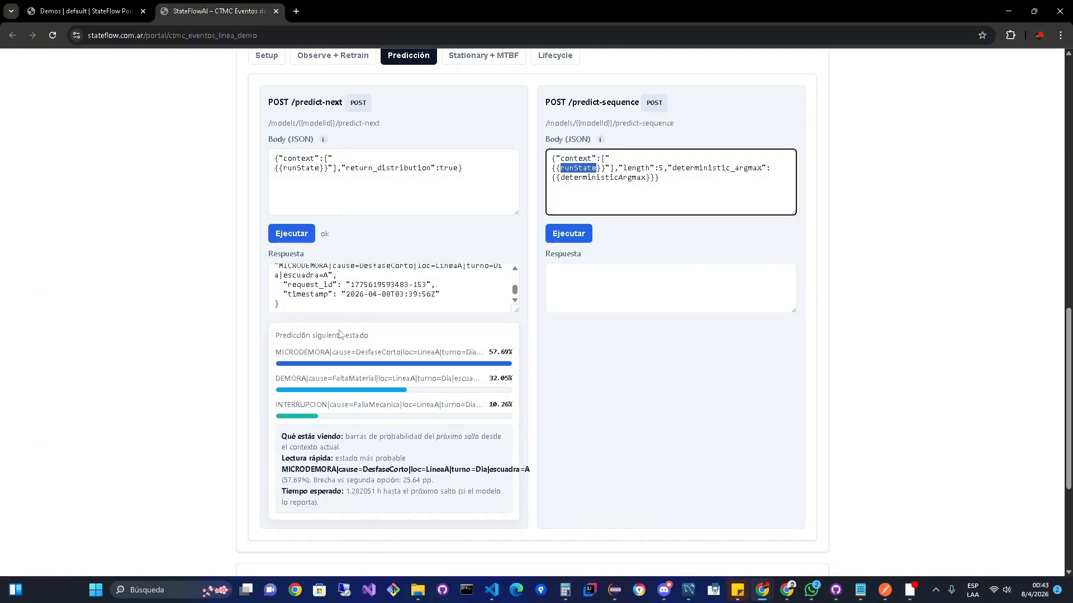
{"action": "left_click", "coordinate": [561, 236]}
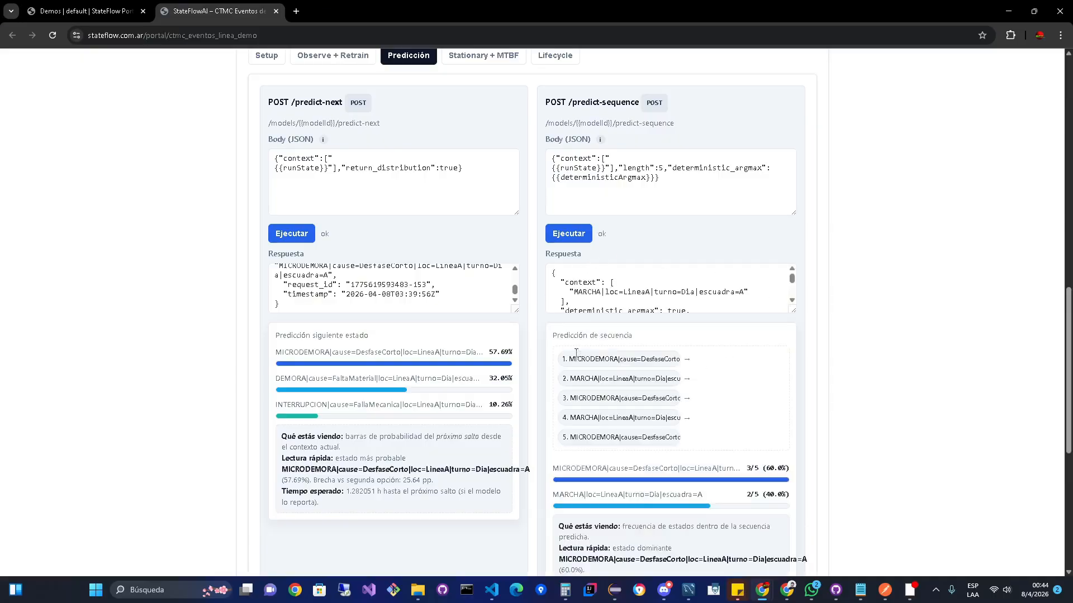
- Review the five-step predicted sequence, the frequency of its MICRODEMORA and MARCHA states, and the sequence preview
{"action": "left_click_drag", "start_coordinate": [572, 361], "coordinate": [617, 356]}
{"action": "left_click_drag", "start_coordinate": [571, 379], "coordinate": [598, 379]}
{"action": "scroll", "coordinate": [722, 461], "scroll_direction": "down", "scroll_amount": 1}
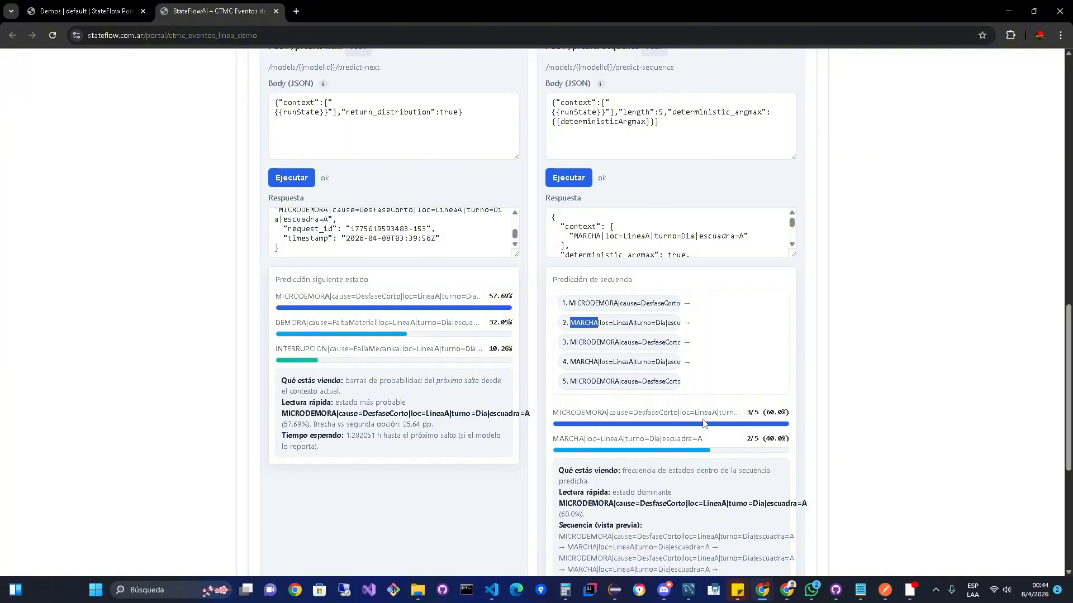
{"action": "scroll", "coordinate": [704, 423], "scroll_direction": "down", "scroll_amount": 3}
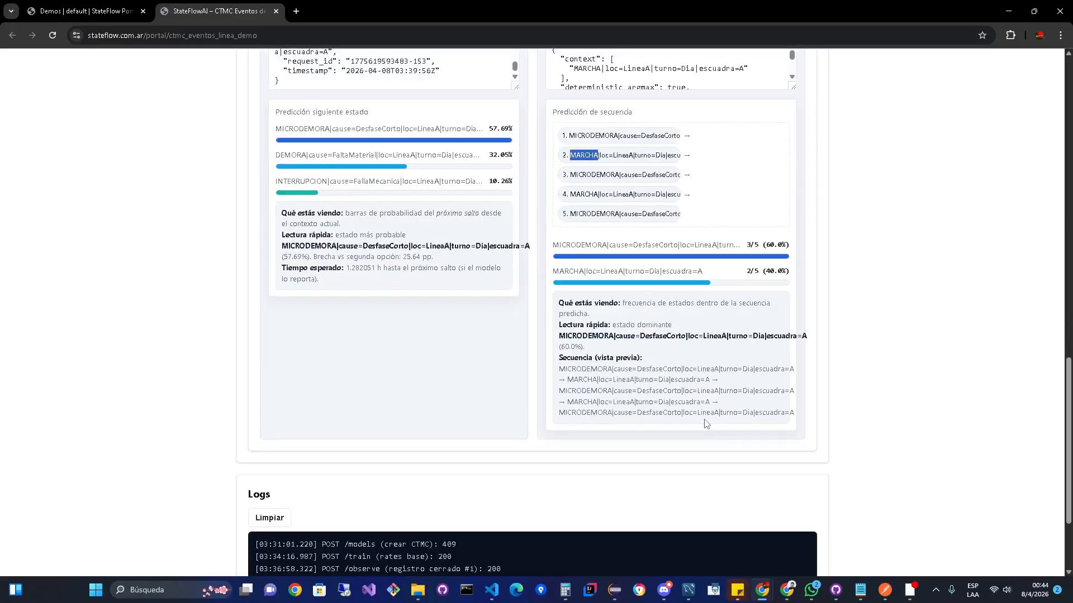
{"action": "scroll", "coordinate": [706, 424], "scroll_direction": "up", "scroll_amount": 2}
{"action": "scroll", "coordinate": [706, 424], "scroll_direction": "down", "scroll_amount": 1}
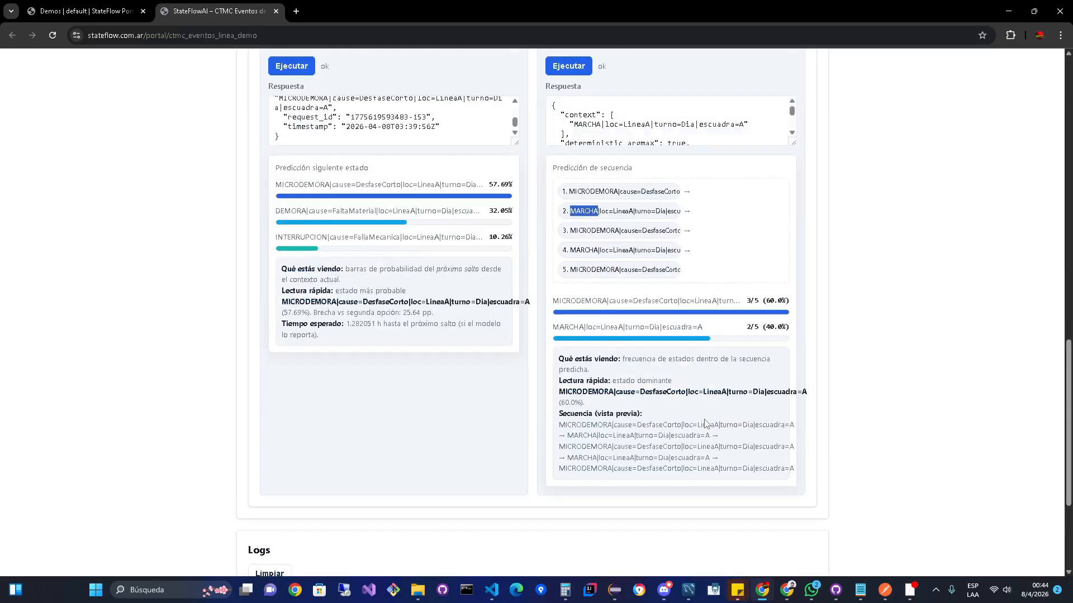
{"action": "scroll", "coordinate": [705, 424], "scroll_direction": "up", "scroll_amount": 10}
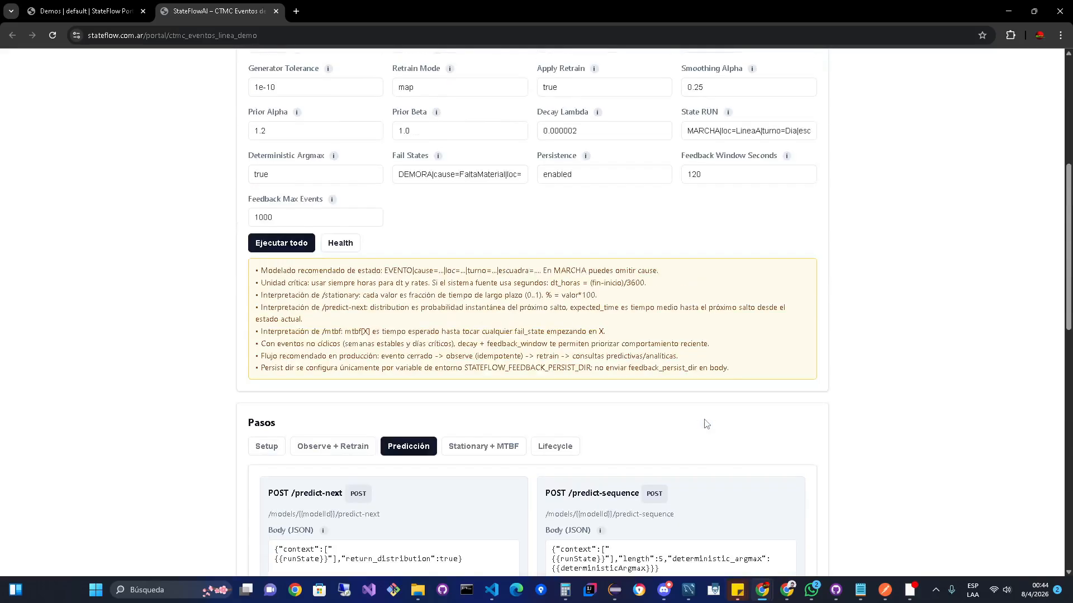
- Show the Stationary + MTBF requests and run GET /stationary for the model
{"action": "scroll", "coordinate": [705, 424], "scroll_direction": "down", "scroll_amount": 2}
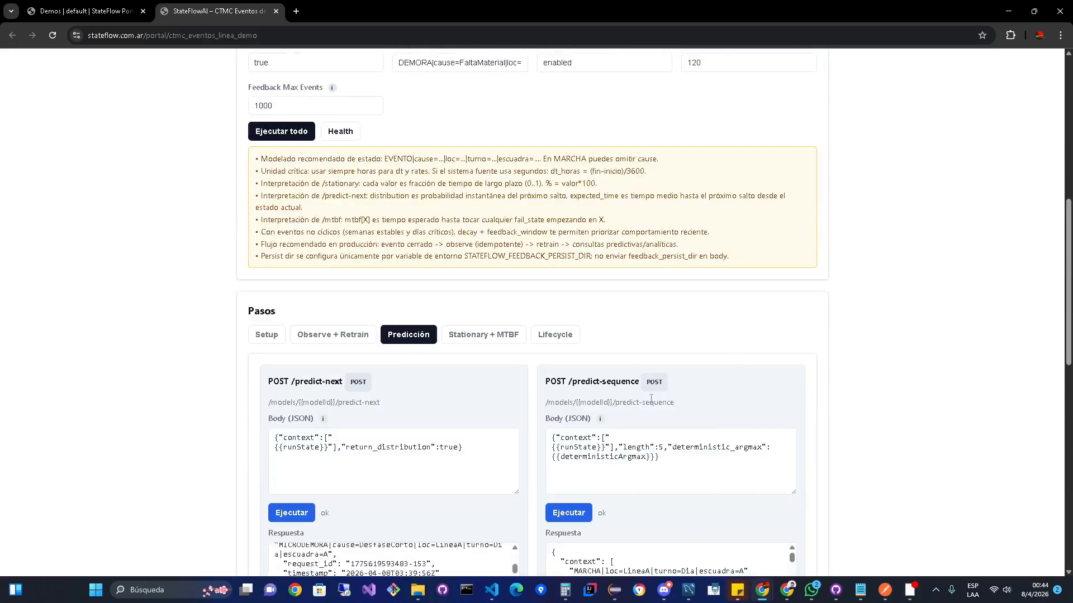
{"action": "left_click", "coordinate": [477, 337]}
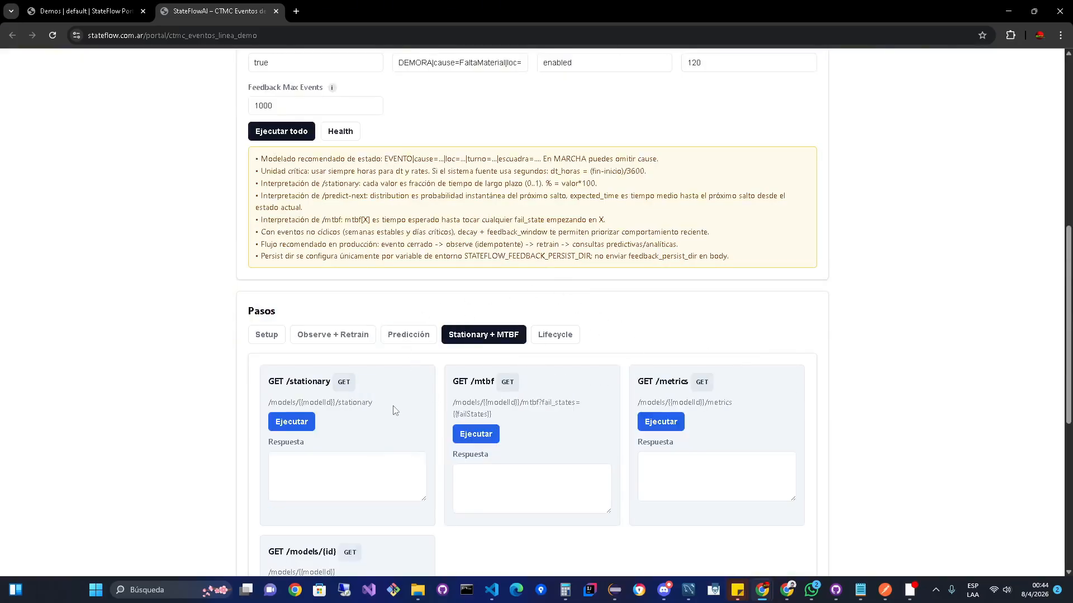
{"action": "scroll", "coordinate": [398, 397], "scroll_direction": "down", "scroll_amount": 1}
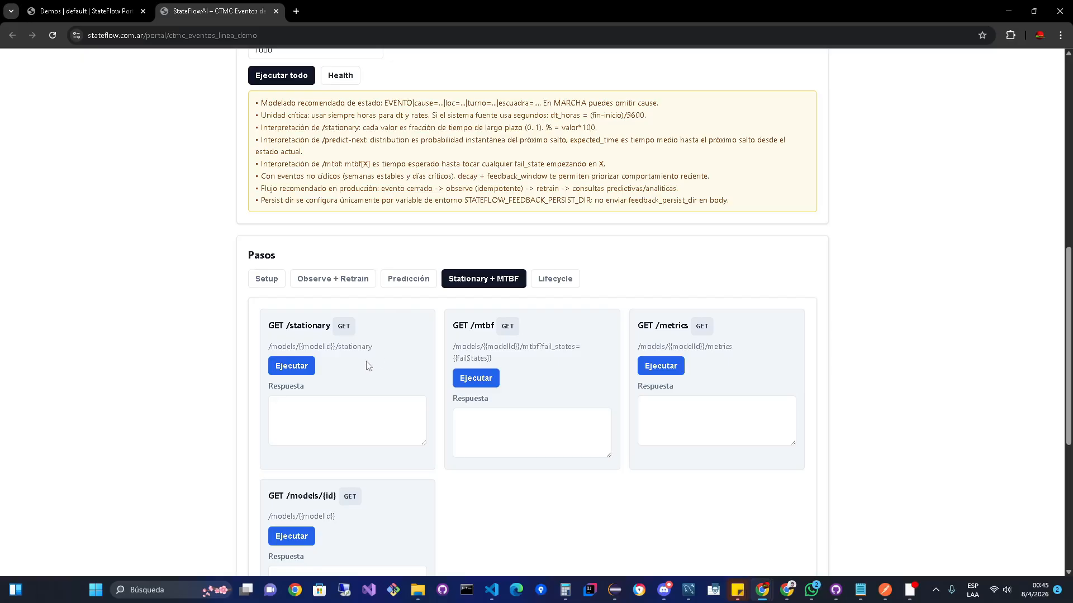
{"action": "left_click", "coordinate": [293, 366]}
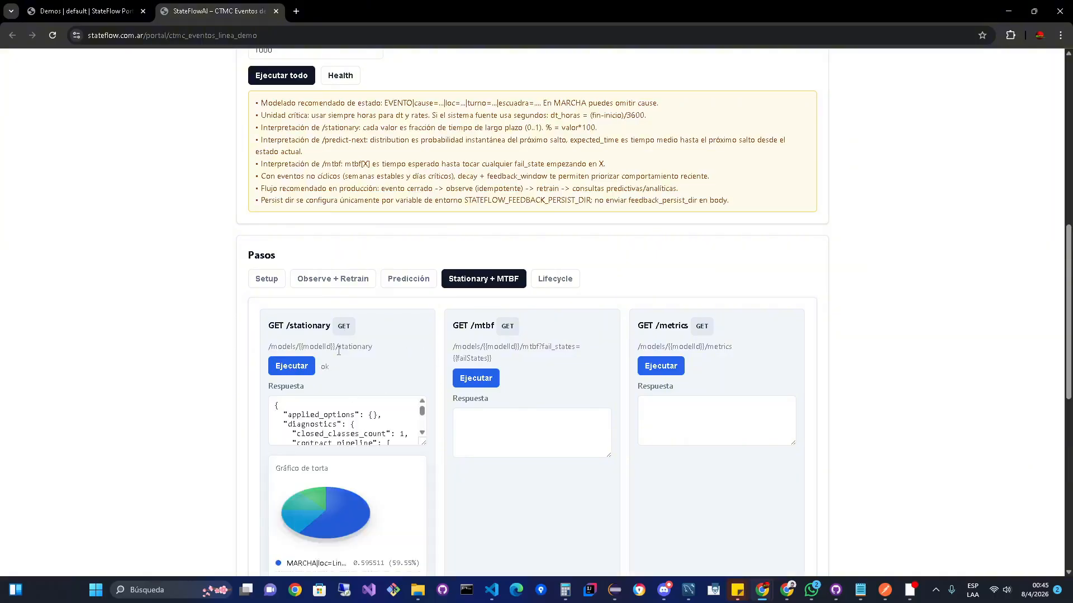
- Read the /stationary response diagnostics and examine the MARCHA share in its pie chart legend
{"action": "scroll", "coordinate": [338, 351], "scroll_direction": "down", "scroll_amount": 2}
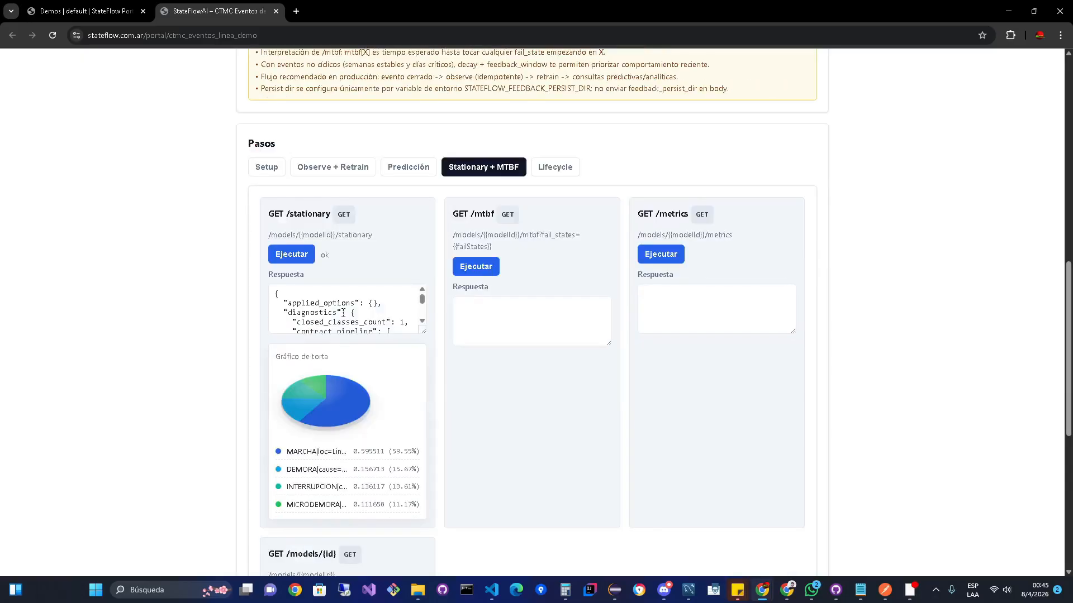
{"action": "scroll", "coordinate": [343, 310], "scroll_direction": "down", "scroll_amount": 2}
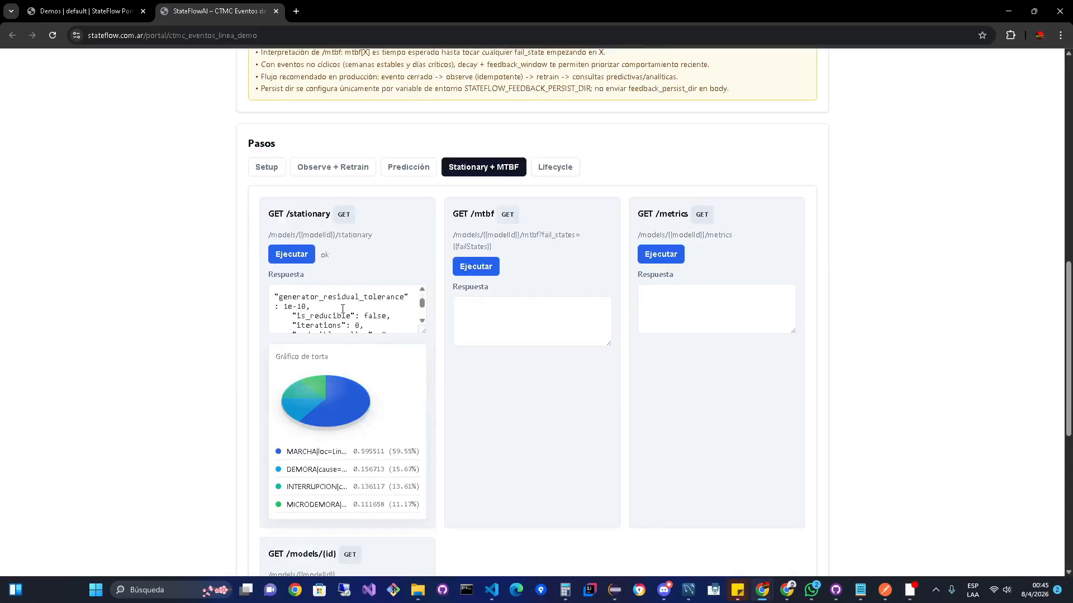
{"action": "scroll", "coordinate": [342, 309], "scroll_direction": "down", "scroll_amount": 2}
{"action": "scroll", "coordinate": [264, 354], "scroll_direction": "down", "scroll_amount": 1}
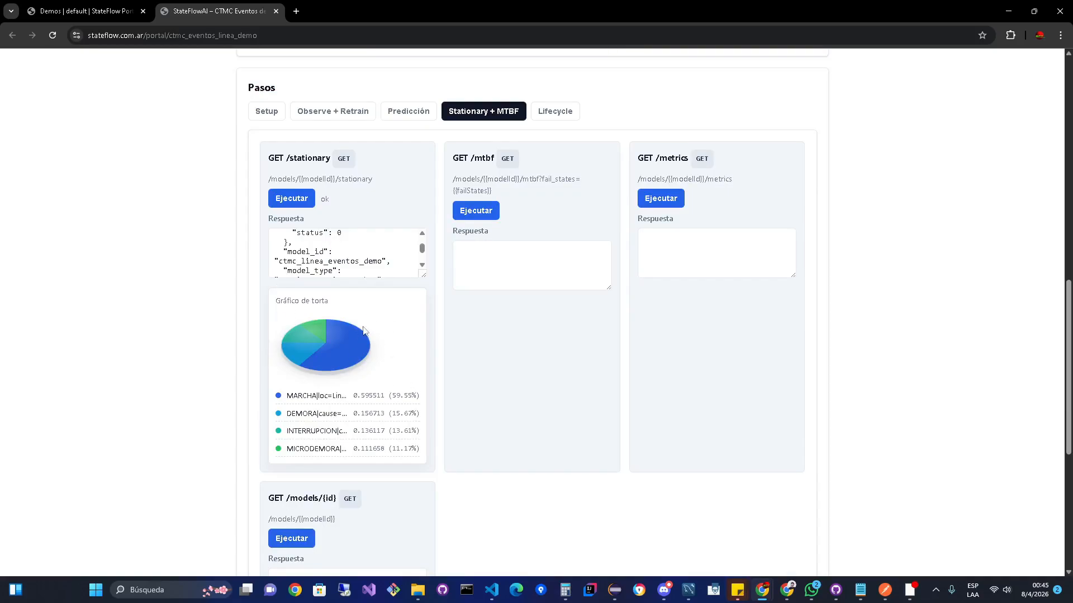
{"action": "scroll", "coordinate": [363, 330], "scroll_direction": "down", "scroll_amount": 1}
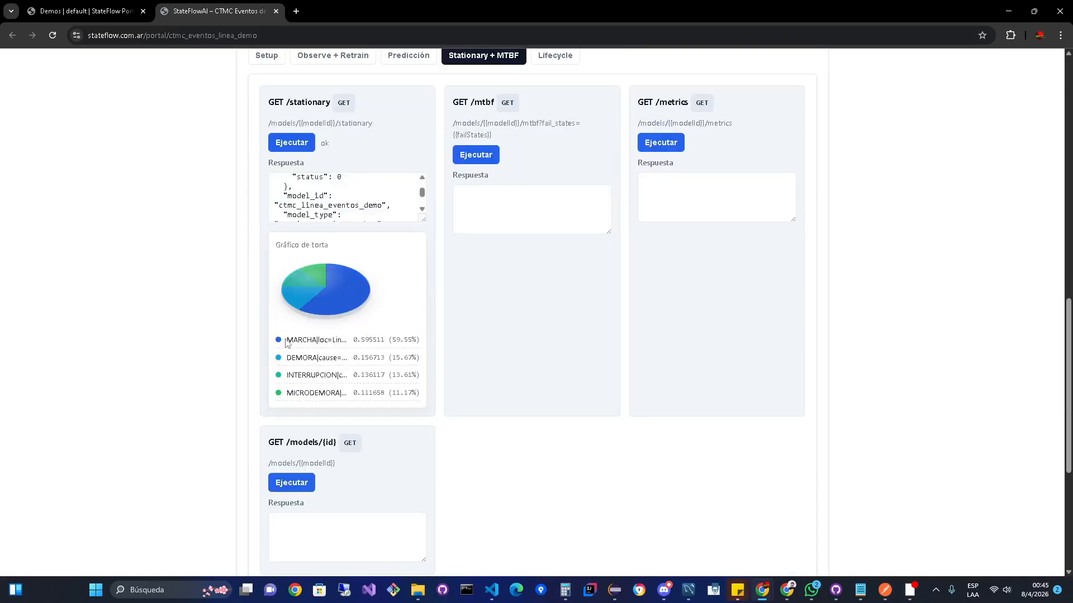
{"action": "left_click_drag", "start_coordinate": [287, 339], "coordinate": [396, 341]}
{"action": "left_click", "coordinate": [392, 341]}
- Run the GET /mtbf request with the configured fail states
{"action": "left_click_drag", "start_coordinate": [503, 140], "coordinate": [453, 109]}
{"action": "left_click", "coordinate": [465, 115]}
{"action": "left_click", "coordinate": [467, 157]}
- Compare the expected times to failure of MICRODEMORA and MARCHA with those of the fail states in the /mtbf chart
{"action": "scroll", "coordinate": [595, 259], "scroll_direction": "down", "scroll_amount": 1}
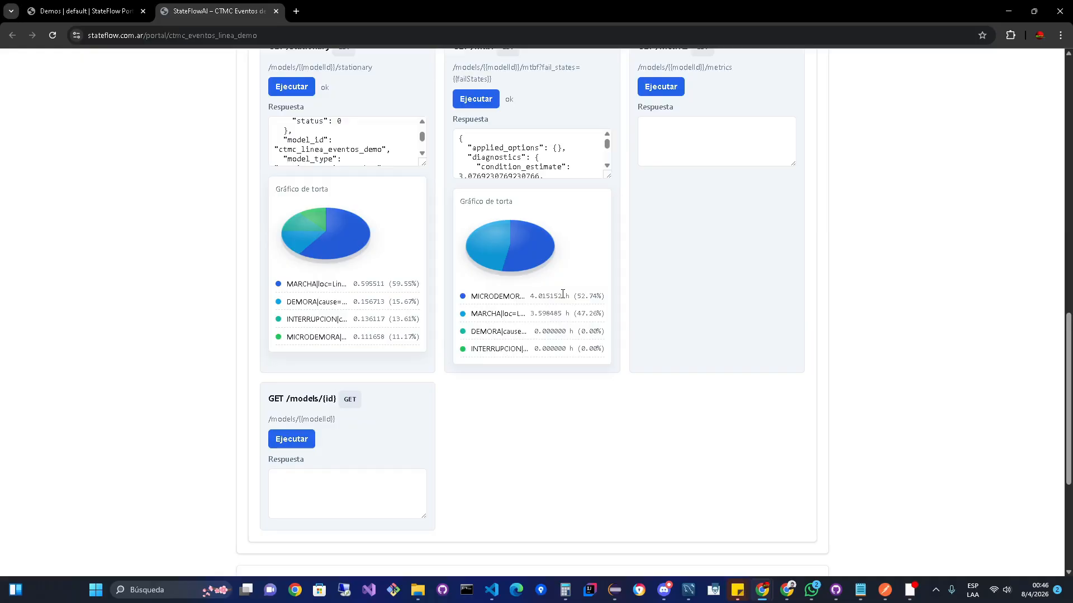
{"action": "left_click_drag", "start_coordinate": [562, 293], "coordinate": [531, 296]}
{"action": "left_click_drag", "start_coordinate": [530, 313], "coordinate": [560, 310]}
{"action": "left_click", "coordinate": [535, 335]}
- Run the GET /metrics request and check Aristas in its metrics chart
{"action": "scroll", "coordinate": [555, 277], "scroll_direction": "up", "scroll_amount": 2}
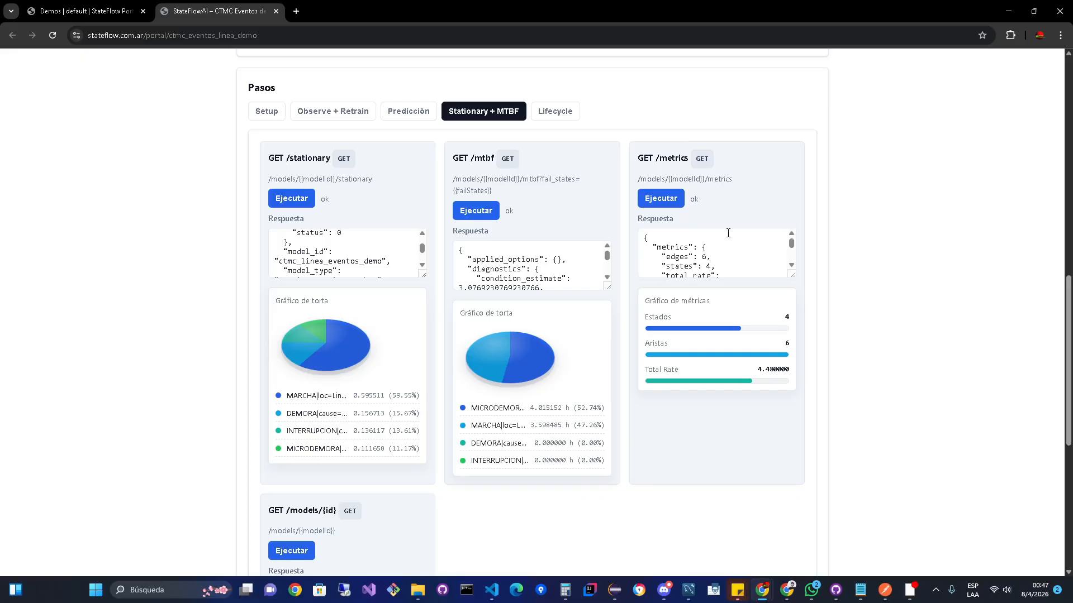
{"action": "left_click", "coordinate": [792, 244]}
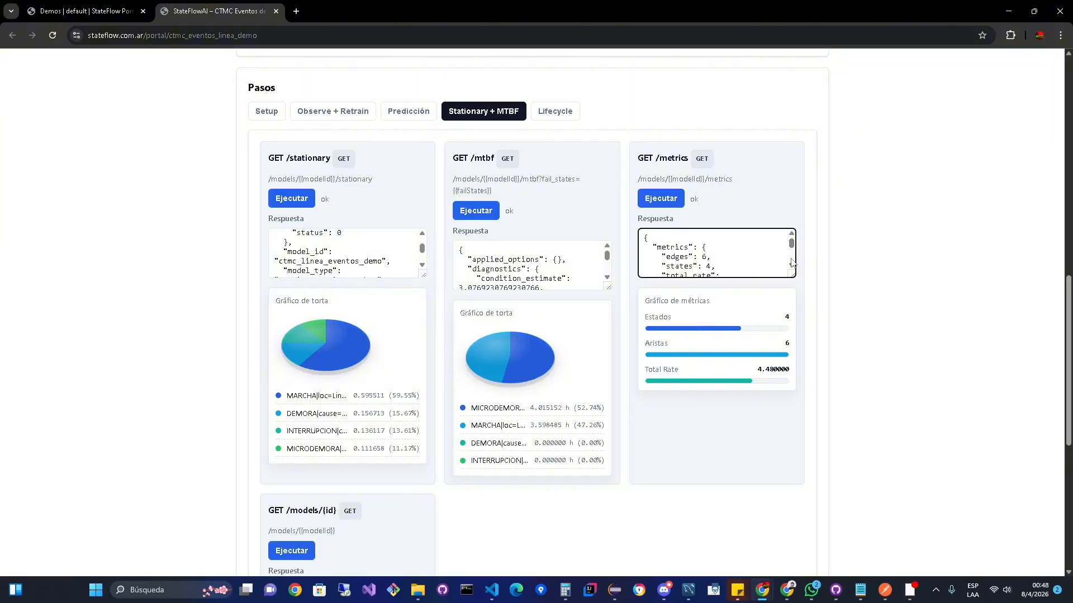
{"action": "left_click_drag", "start_coordinate": [645, 342], "coordinate": [671, 347]}
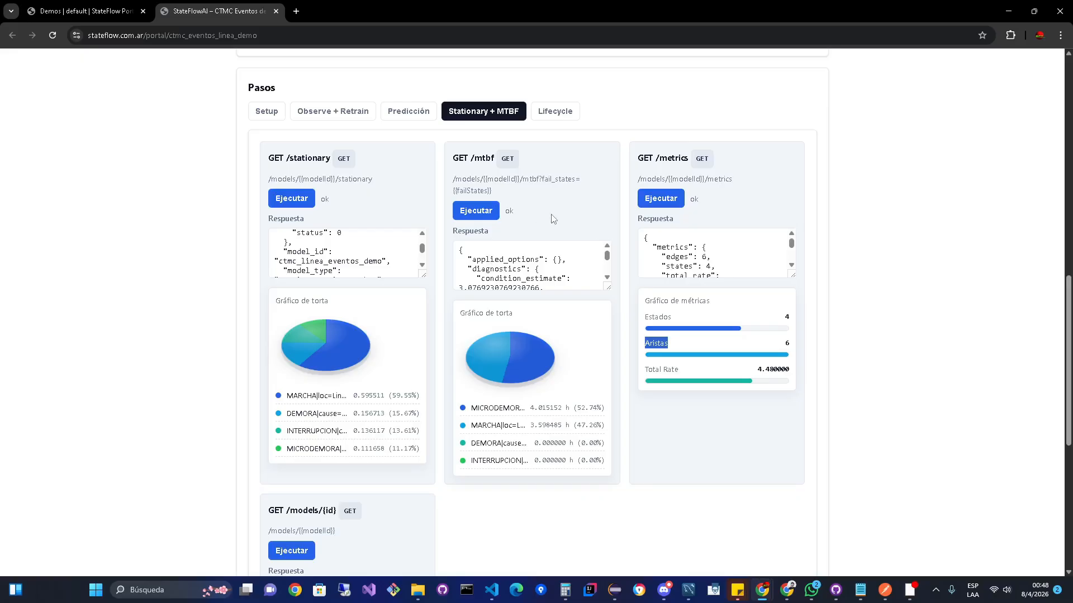
- Run the GET /models/{id} request and check the order field in its response
{"action": "scroll", "coordinate": [553, 218], "scroll_direction": "down", "scroll_amount": 3}
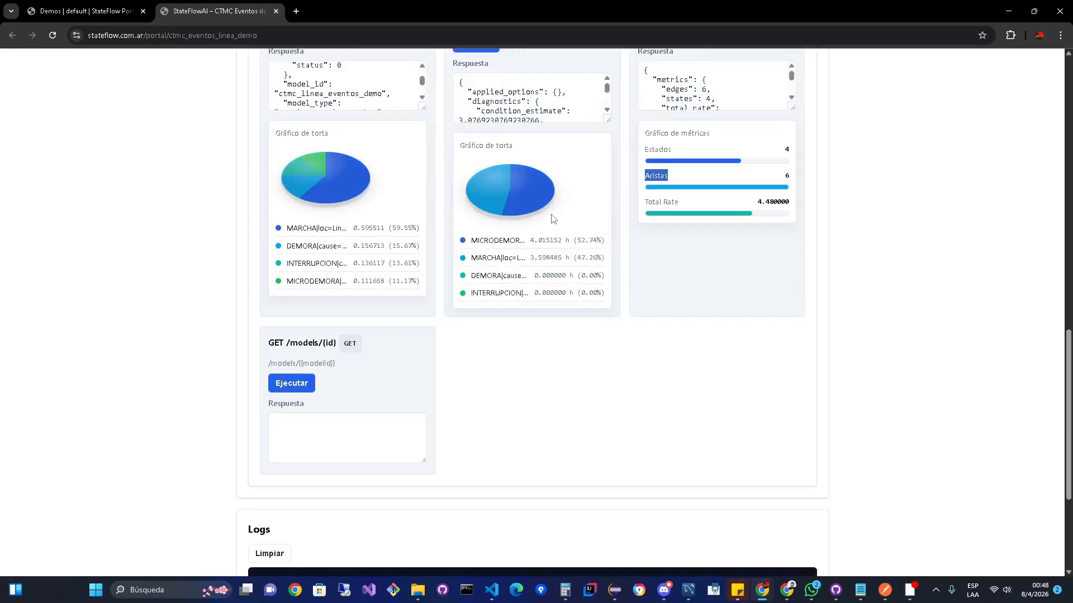
{"action": "scroll", "coordinate": [553, 218], "scroll_direction": "down", "scroll_amount": 1}
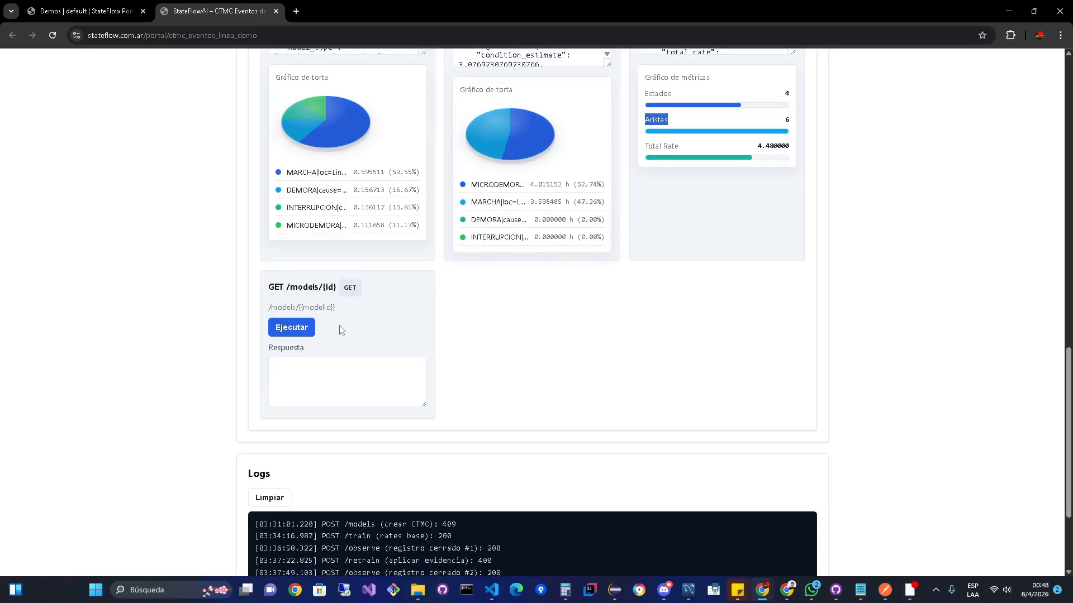
{"action": "left_click", "coordinate": [296, 333]}
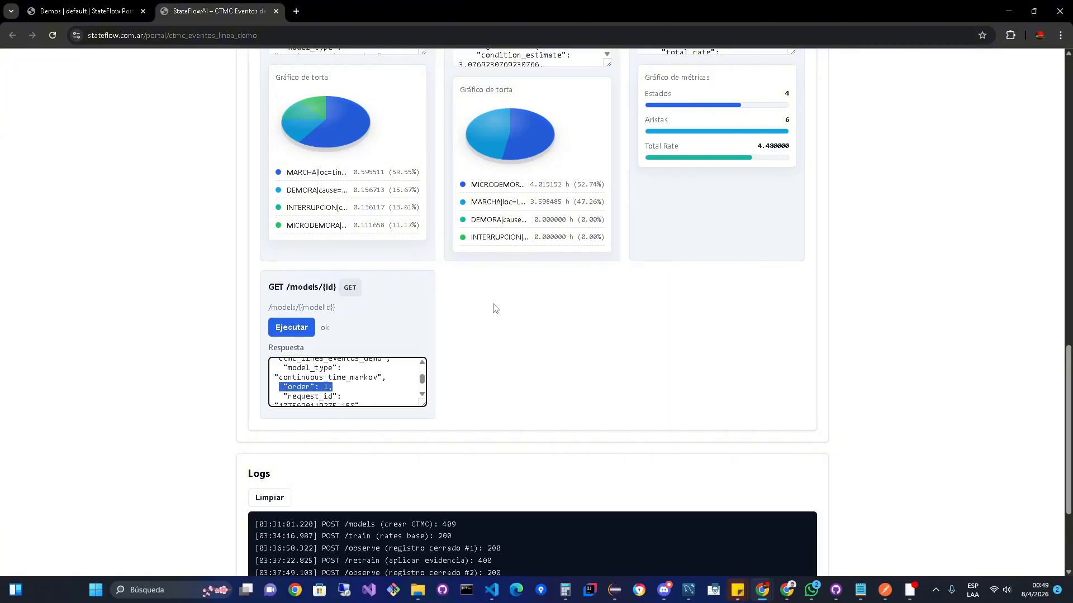
- Show the Lifecycle requests and review the feedback, compile-serving, unfreeze-serving, export and import endpoints
{"action": "scroll", "coordinate": [492, 306], "scroll_direction": "up", "scroll_amount": 6}
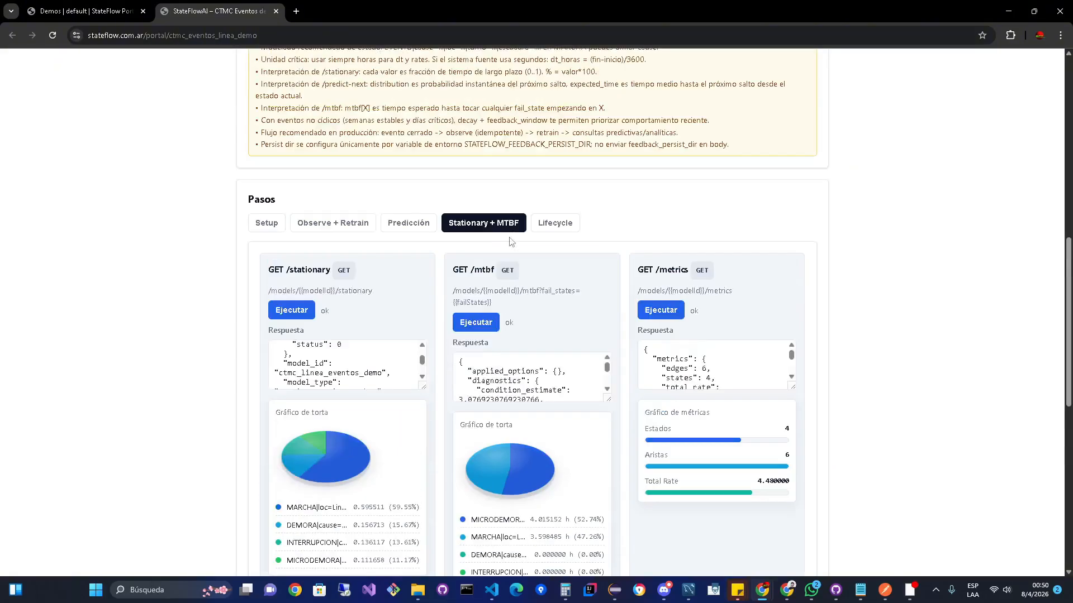
{"action": "left_click", "coordinate": [546, 226]}
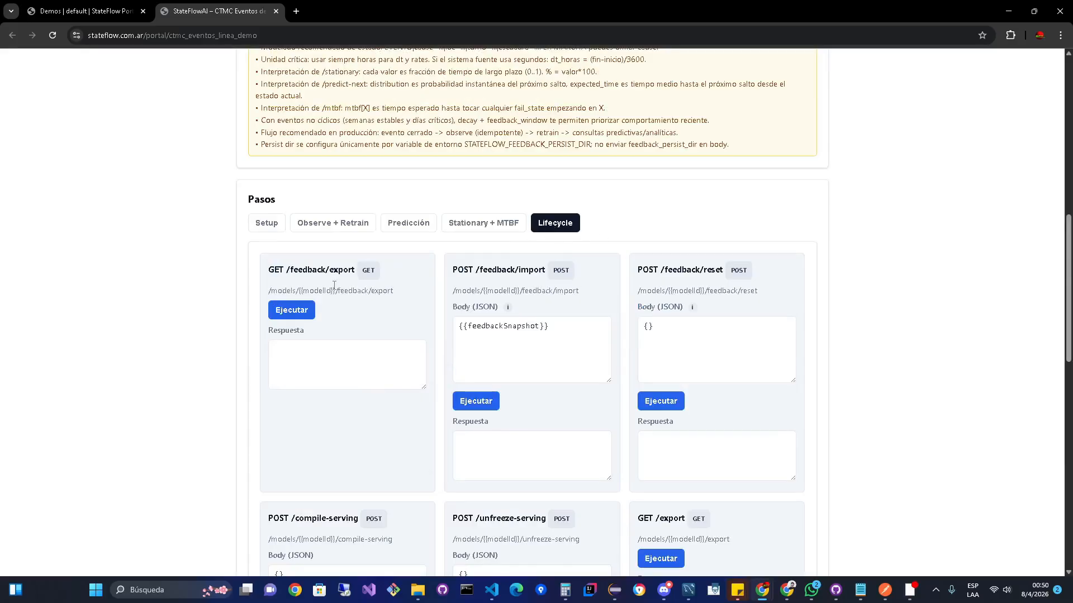
{"action": "scroll", "coordinate": [387, 282], "scroll_direction": "down", "scroll_amount": 2}
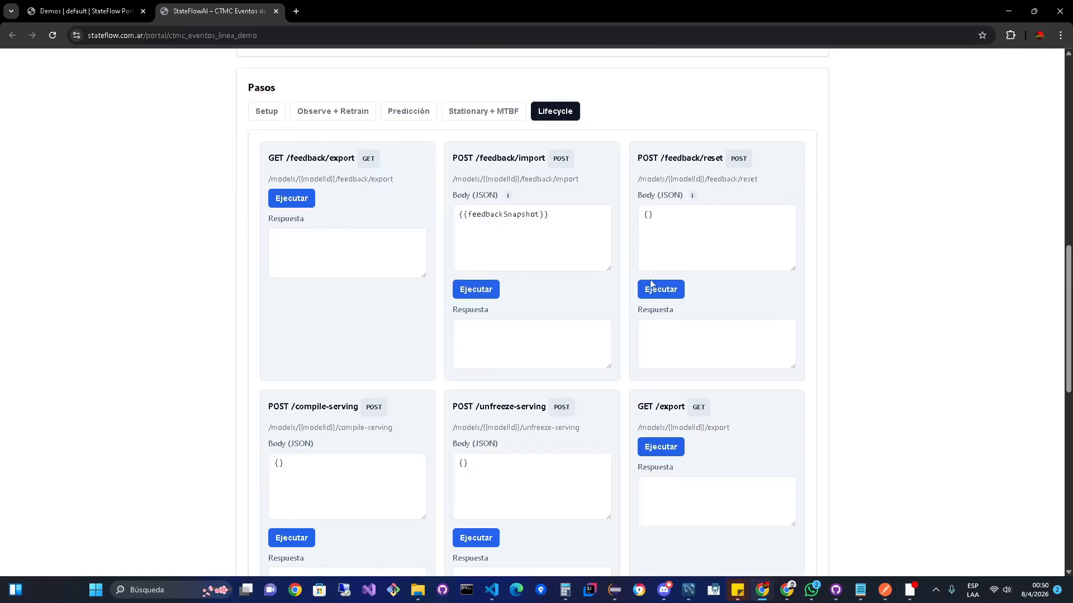
{"action": "scroll", "coordinate": [601, 285], "scroll_direction": "down", "scroll_amount": 6}
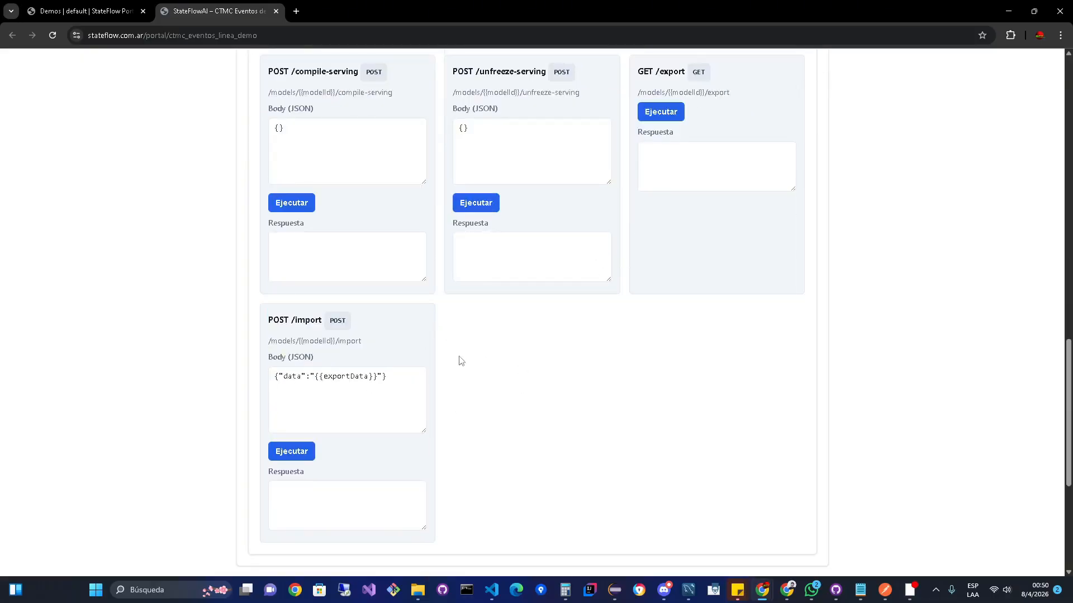
{"action": "scroll", "coordinate": [591, 344], "scroll_direction": "up", "scroll_amount": 4}
{"action": "scroll", "coordinate": [584, 268], "scroll_direction": "up", "scroll_amount": 3}
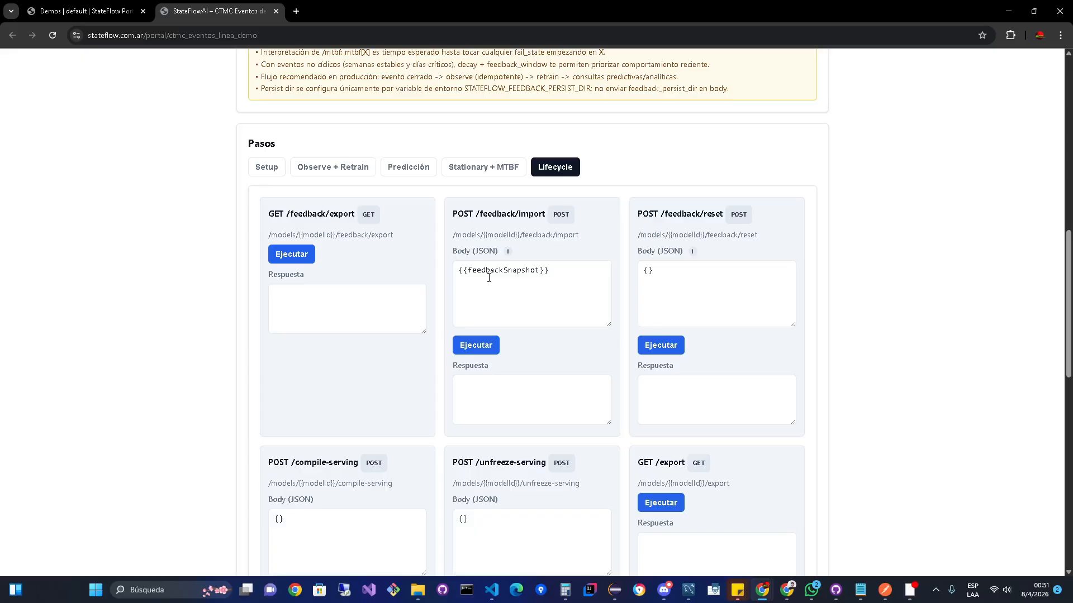
{"action": "scroll", "coordinate": [613, 166], "scroll_direction": "up", "scroll_amount": 12}
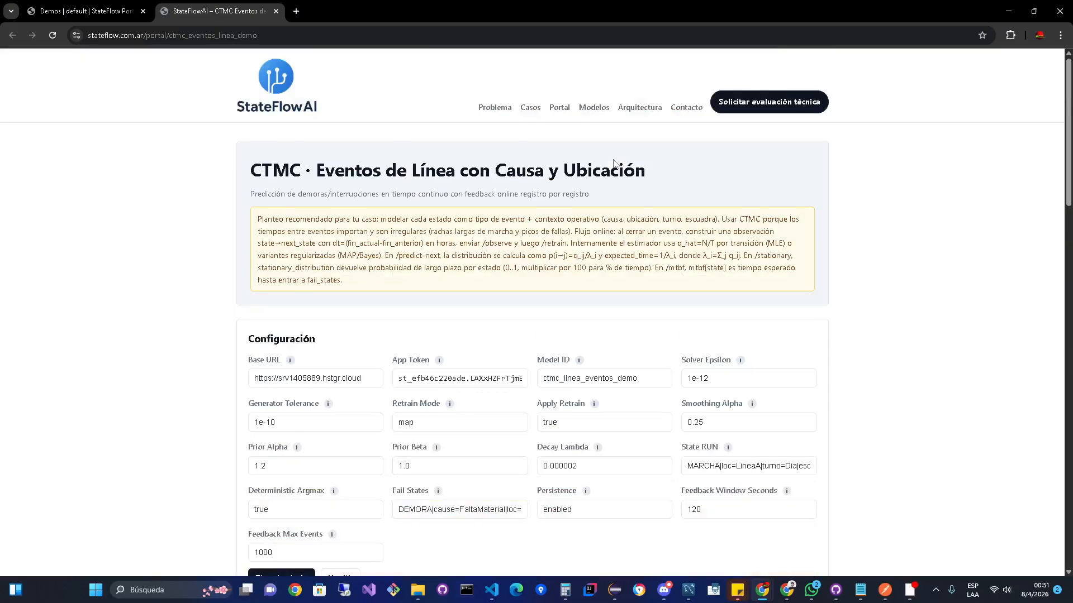